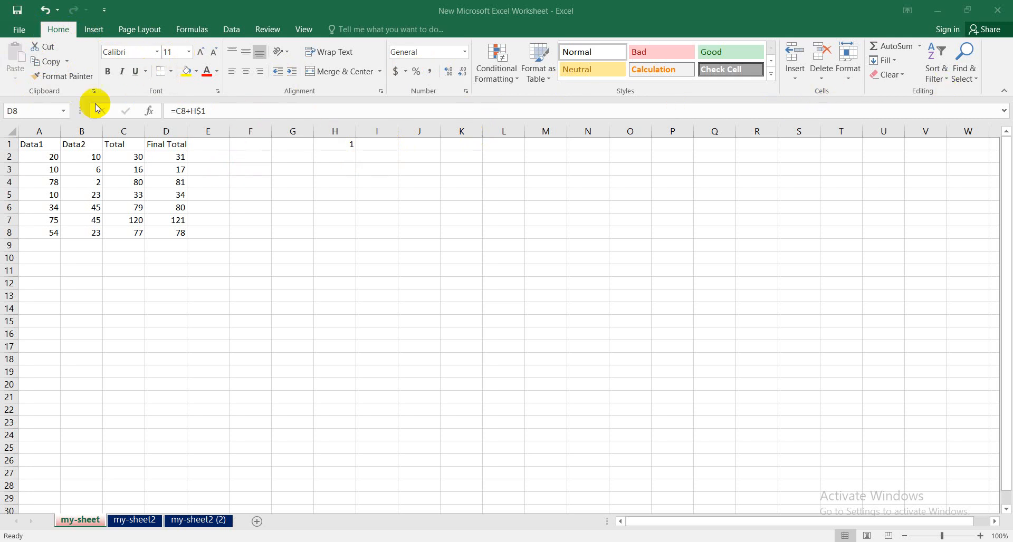
- Change the font of the header cells A1:D1 to Bodoni MT Black
left_click(33, 143)
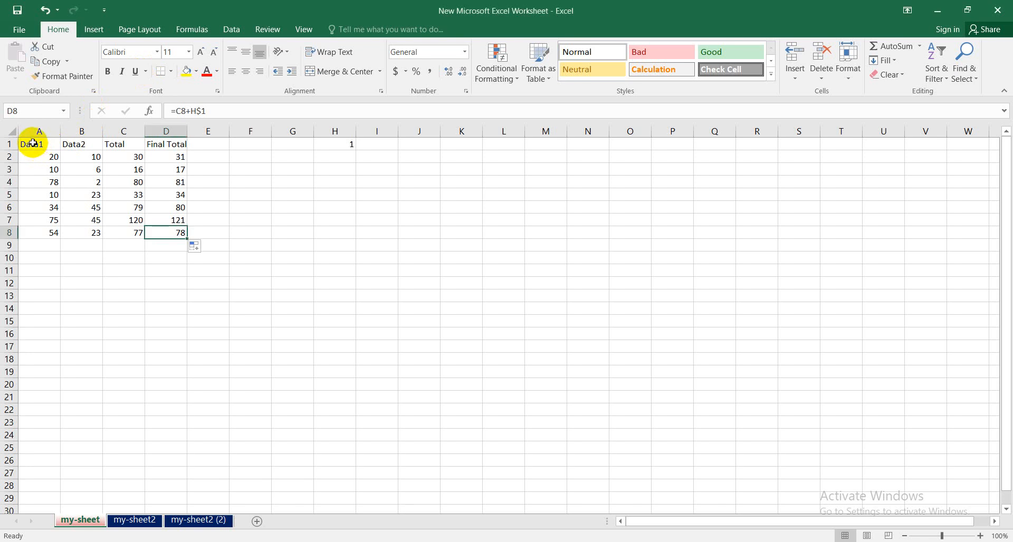
left_click_drag(33, 143, 178, 149)
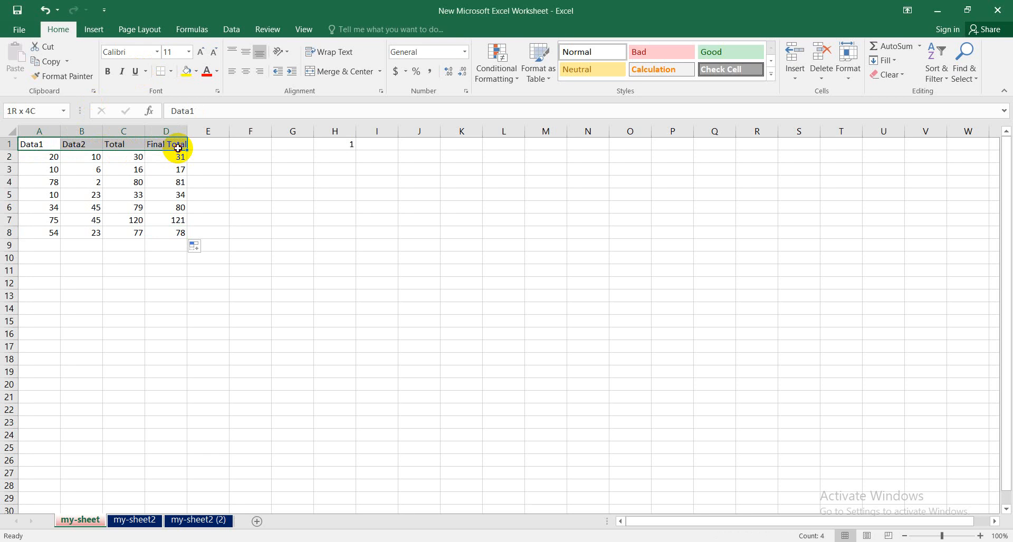
mouse_move(178, 148)
left_mouse_down()
mouse_move(178, 221)
mouse_move(180, 144)
left_mouse_up()
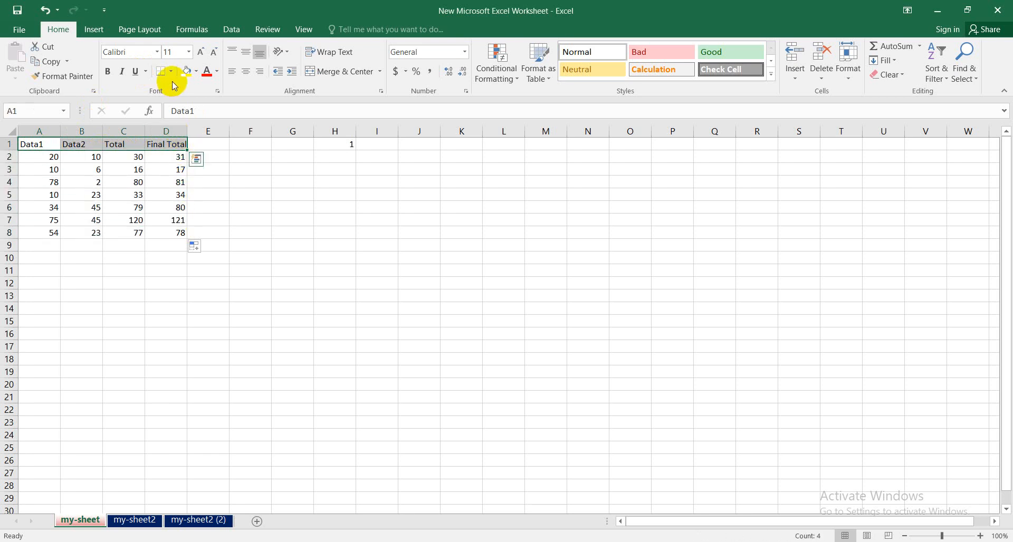
left_click(158, 52)
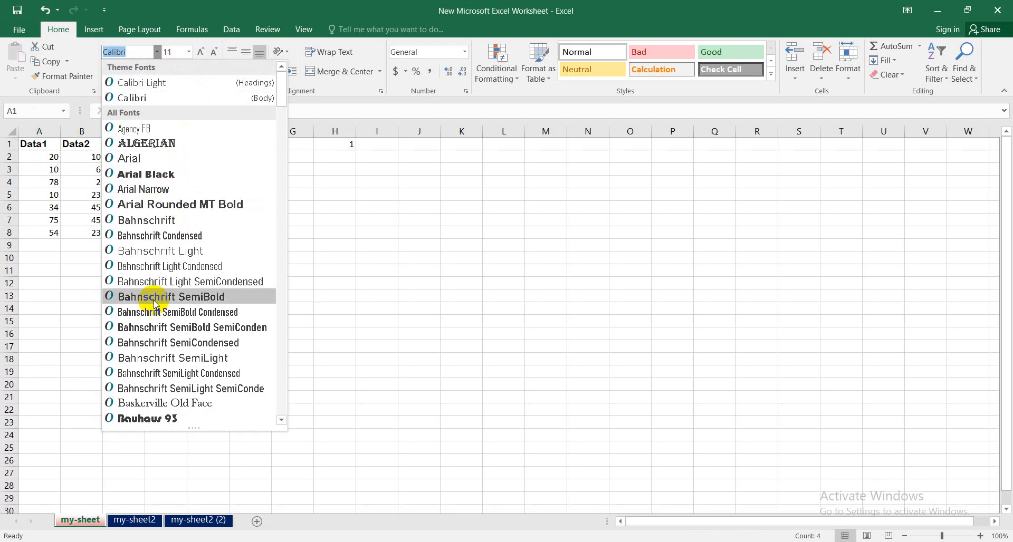
scroll(165, 321, "down", 5)
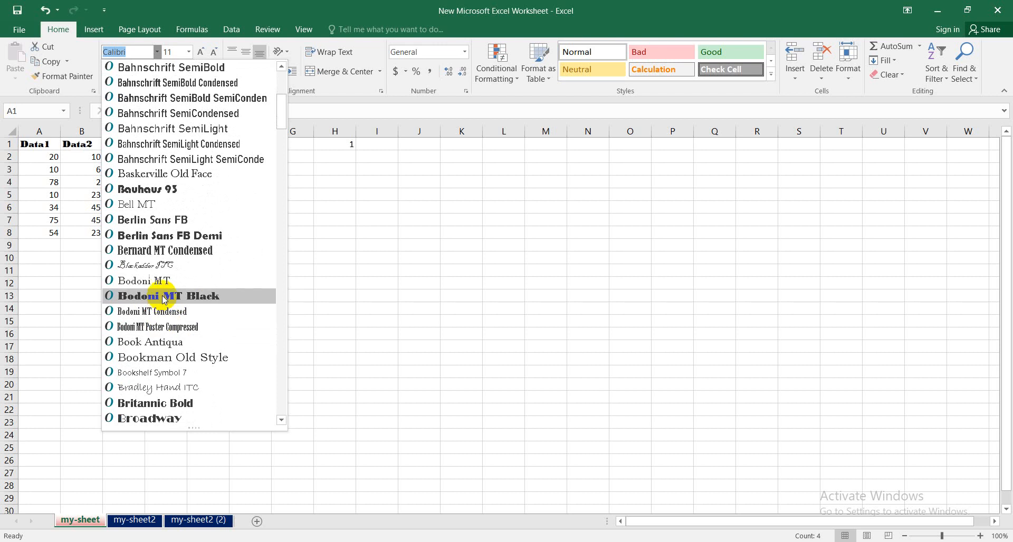
left_click(165, 296)
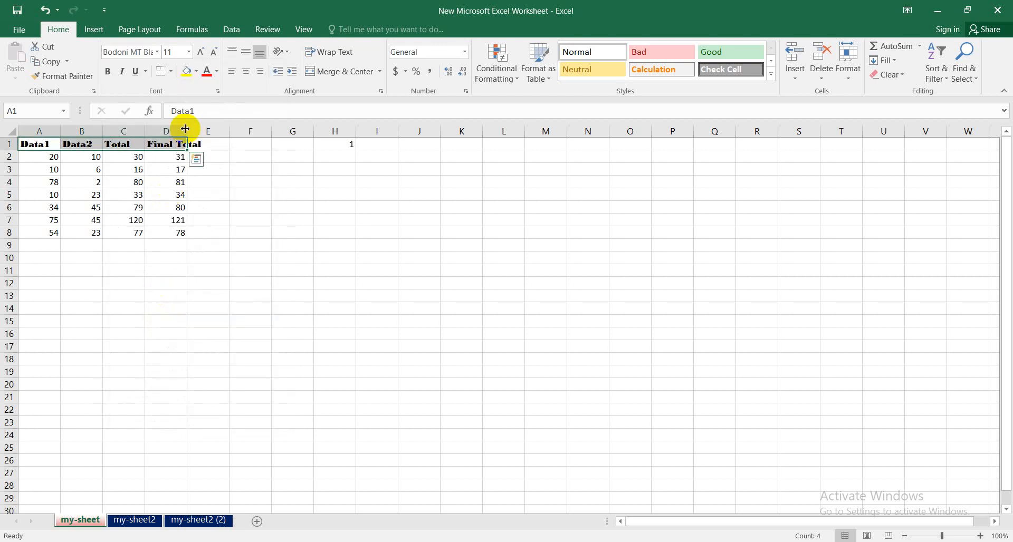
- Widen column D to fit the Final Total header and set the font size of headers A1:D1 to 12
left_click_drag(184, 132, 201, 132)
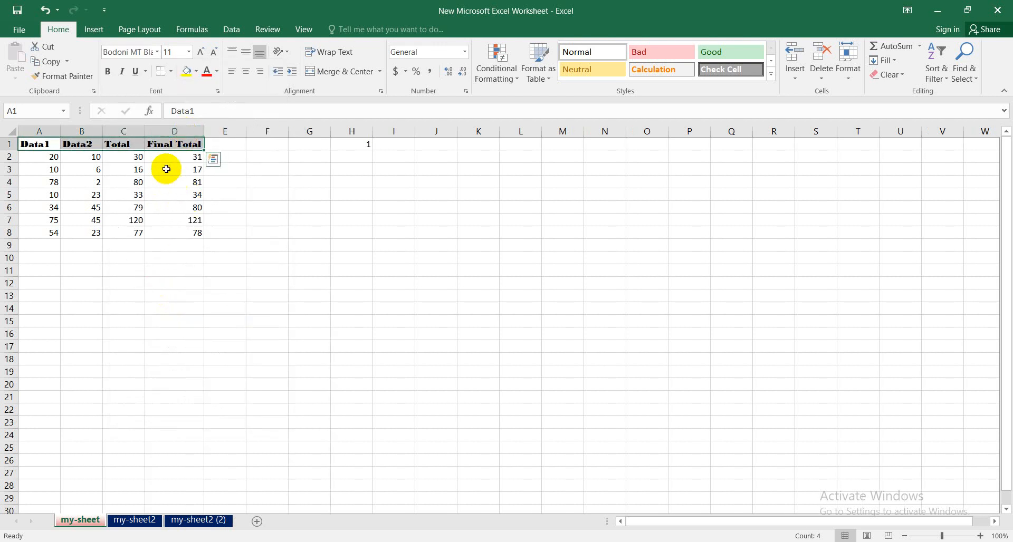
left_click(188, 51)
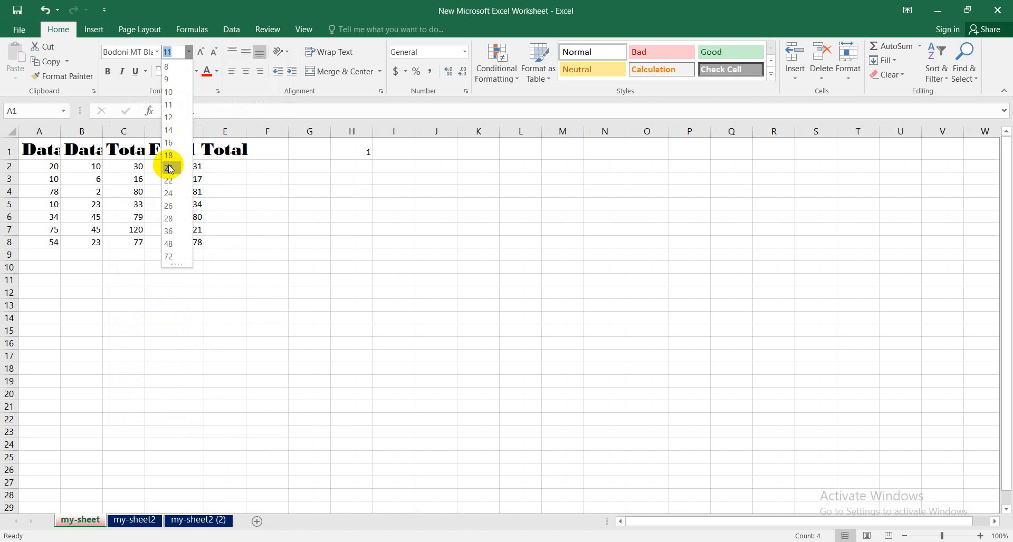
left_click(170, 119)
- Change the font of the data cells A2:D8 to Arial
left_click_drag(51, 159, 193, 234)
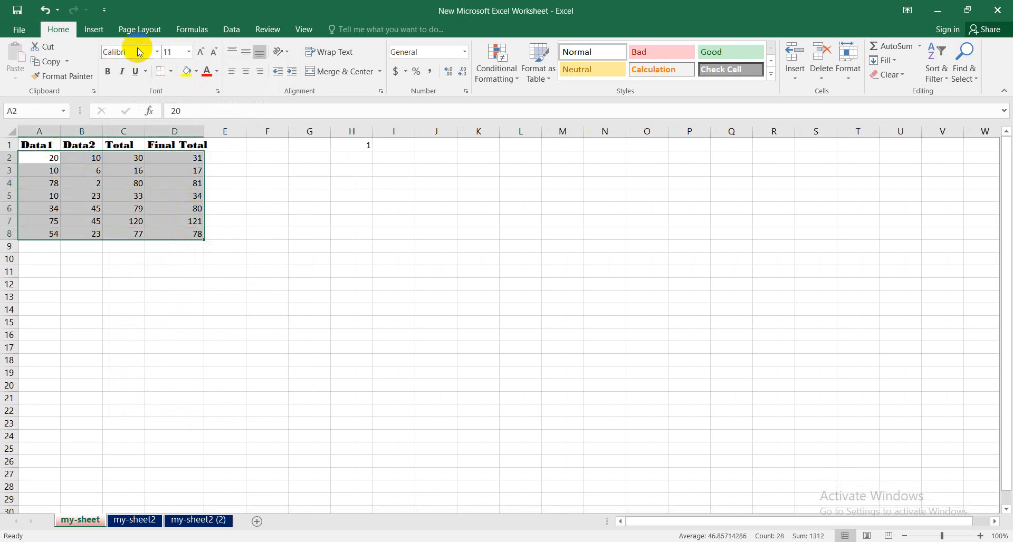
left_click(157, 52)
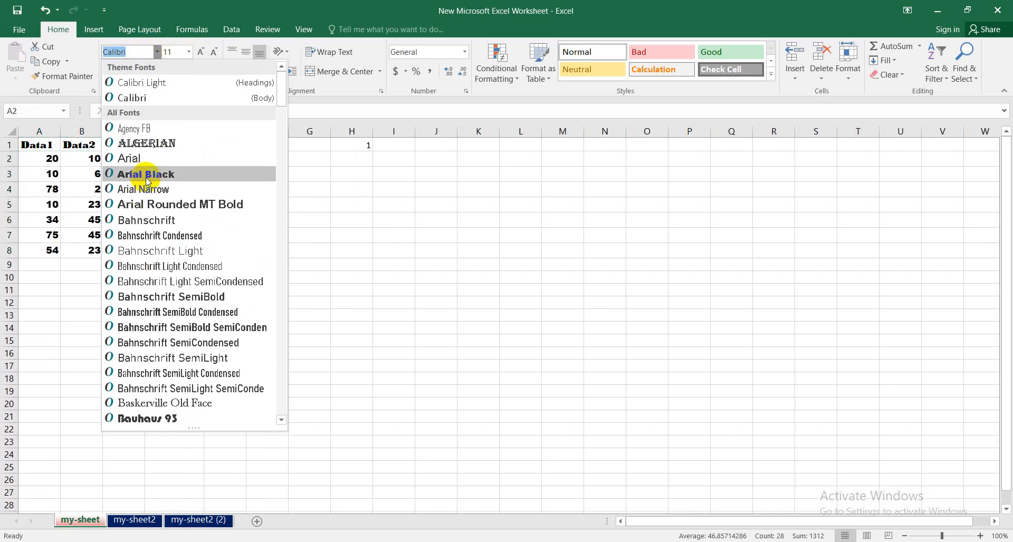
left_click(139, 164)
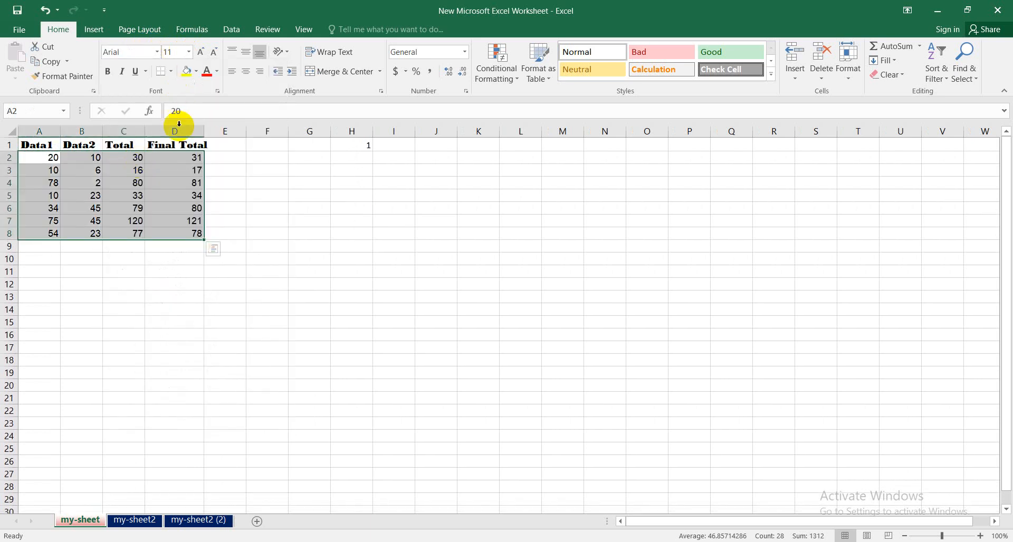
- Try increasing and decreasing the font size of data cells A2:D8, leaving it at 12
left_click(188, 53)
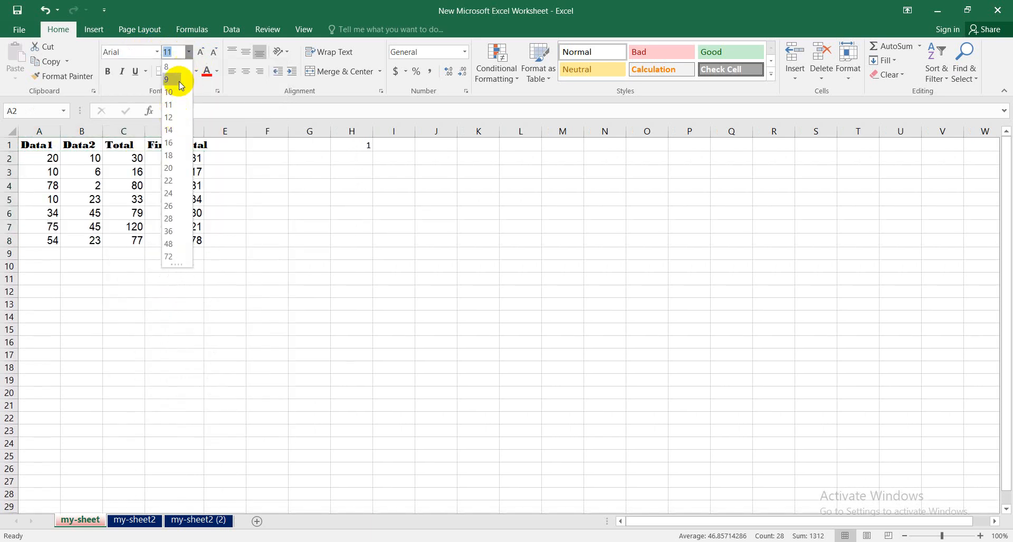
left_click(206, 61)
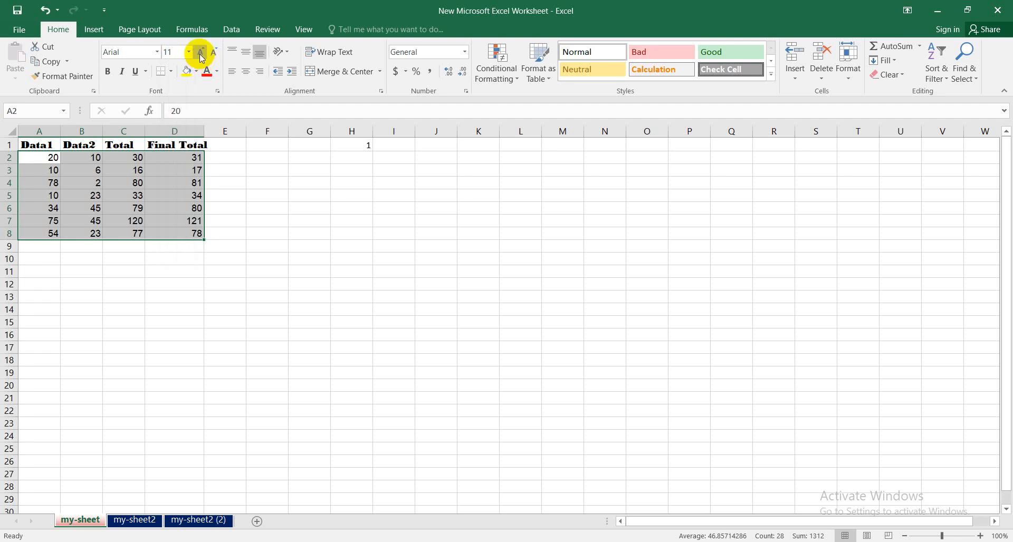
left_click(201, 53)
left_click(200, 52)
left_click(215, 54)
left_click(215, 54)
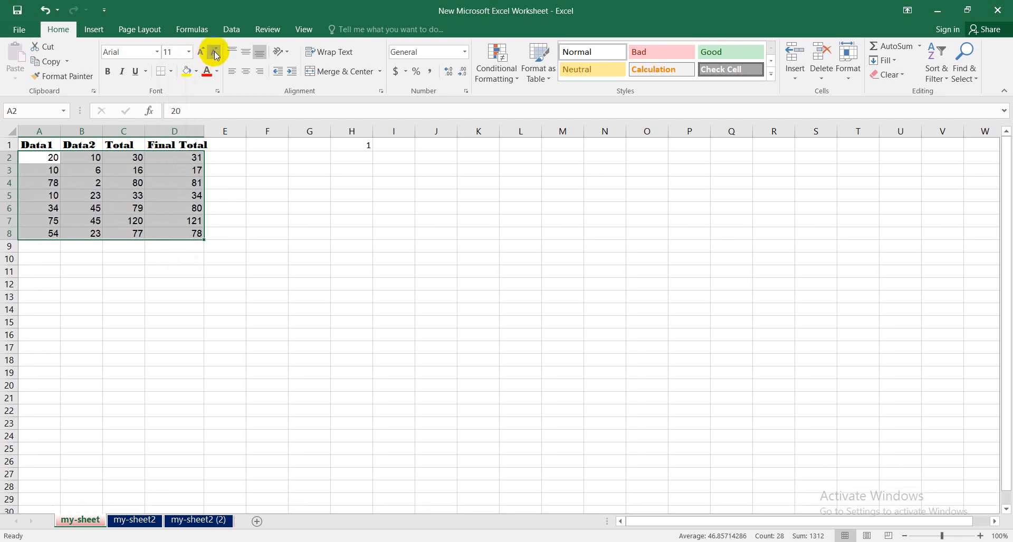
left_click(206, 56)
left_click(221, 315)
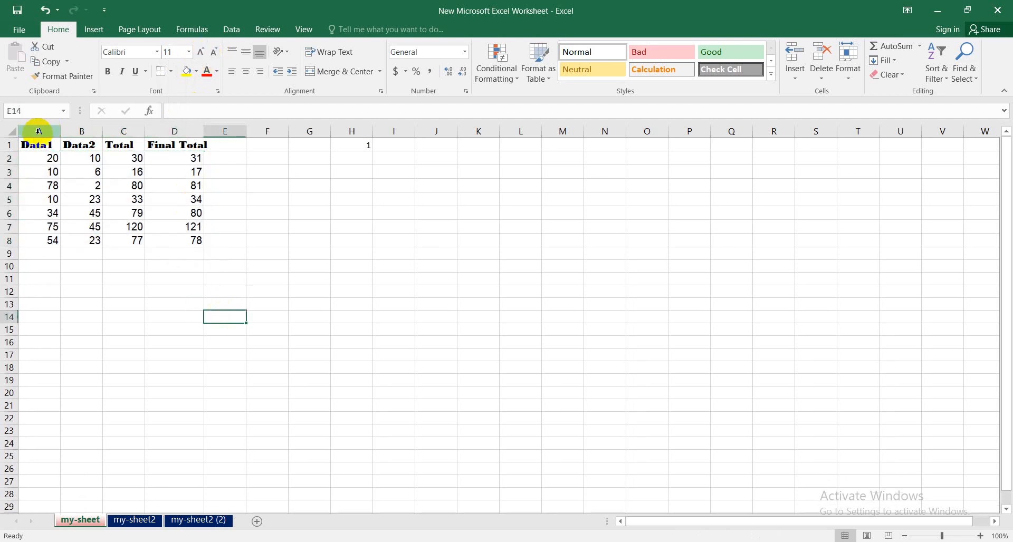
- Fill the header cells A1:D1 with the standard light green color
left_click_drag(33, 144, 182, 149)
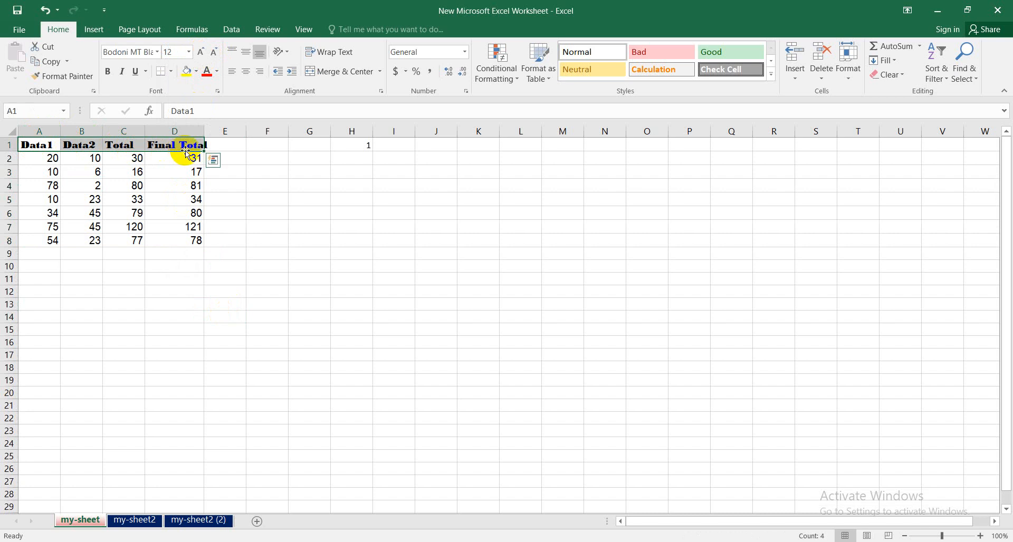
left_click(196, 75)
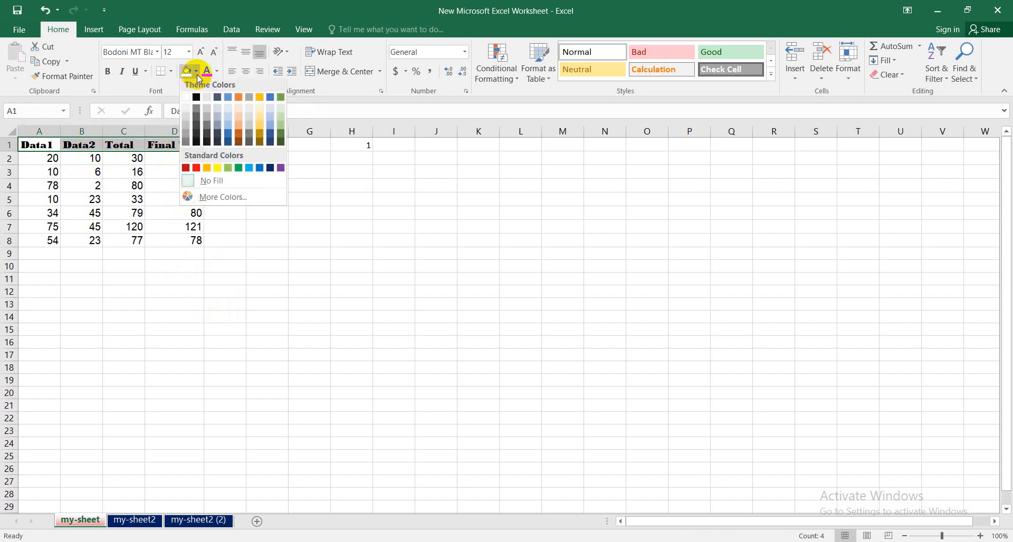
left_click(231, 172)
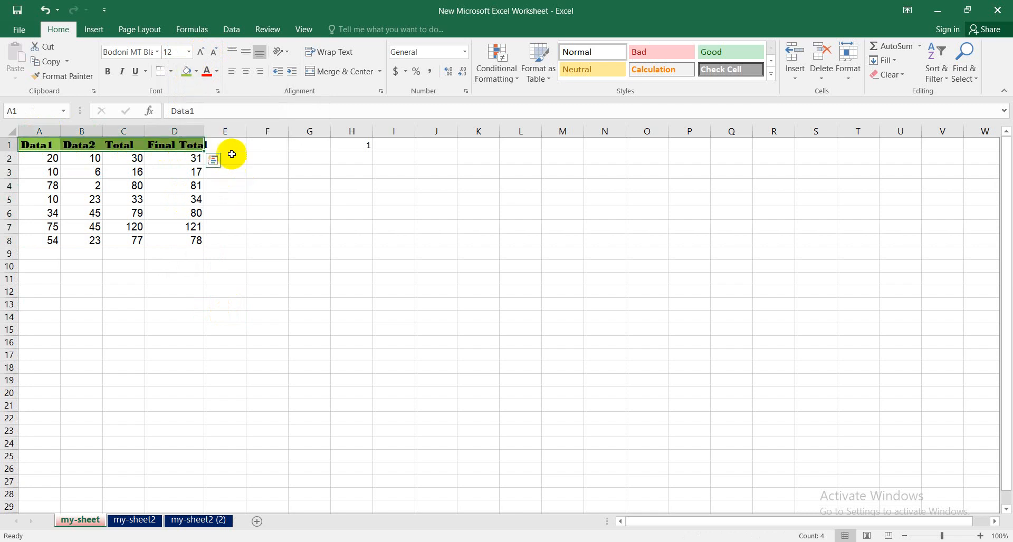
- AutoFit the width of column D and set the font color of headers A1:D1 to white
double_click(202, 132)
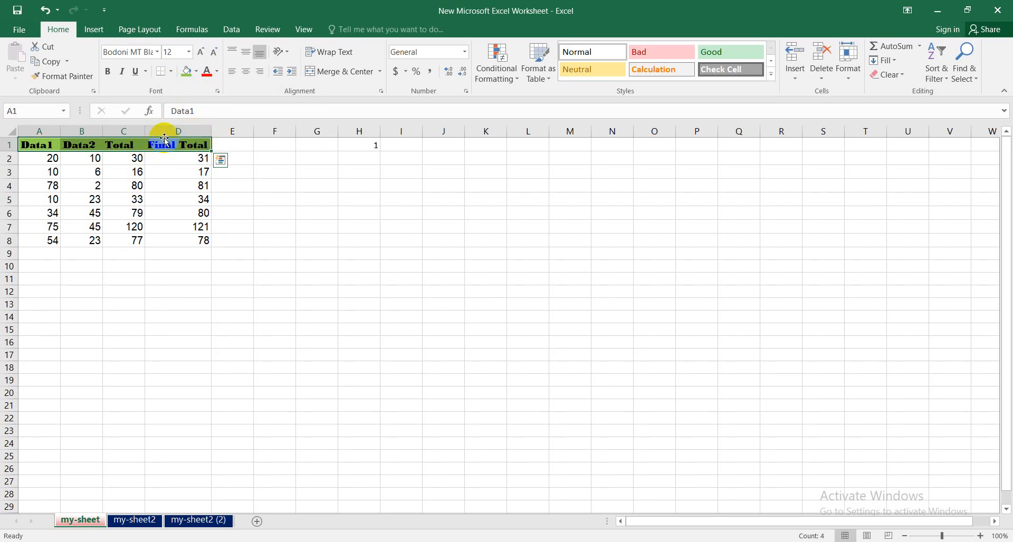
left_click(217, 73)
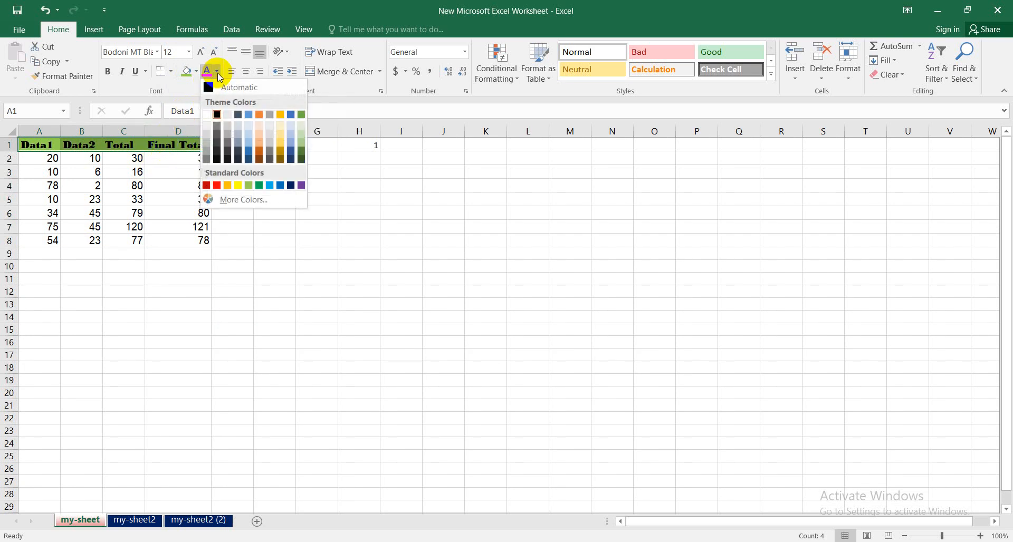
left_click(208, 116)
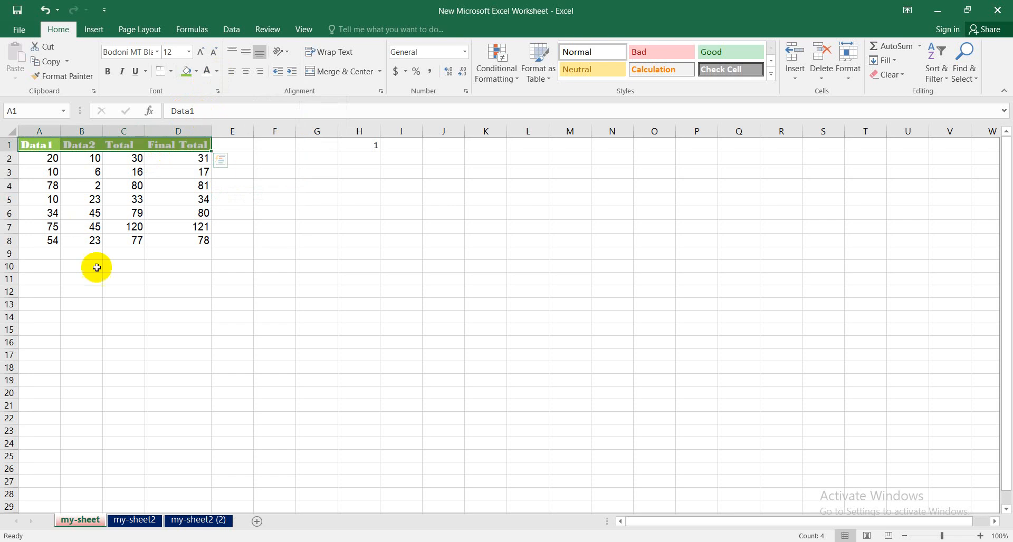
- Fill the data cells A2:D8 with a pale green theme shade
left_click_drag(188, 247, 54, 159)
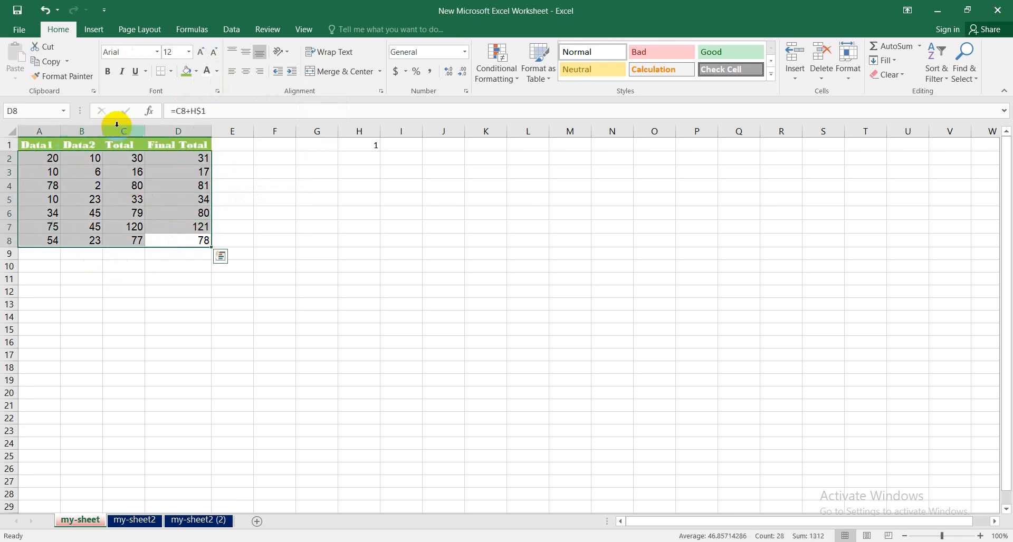
left_click(197, 72)
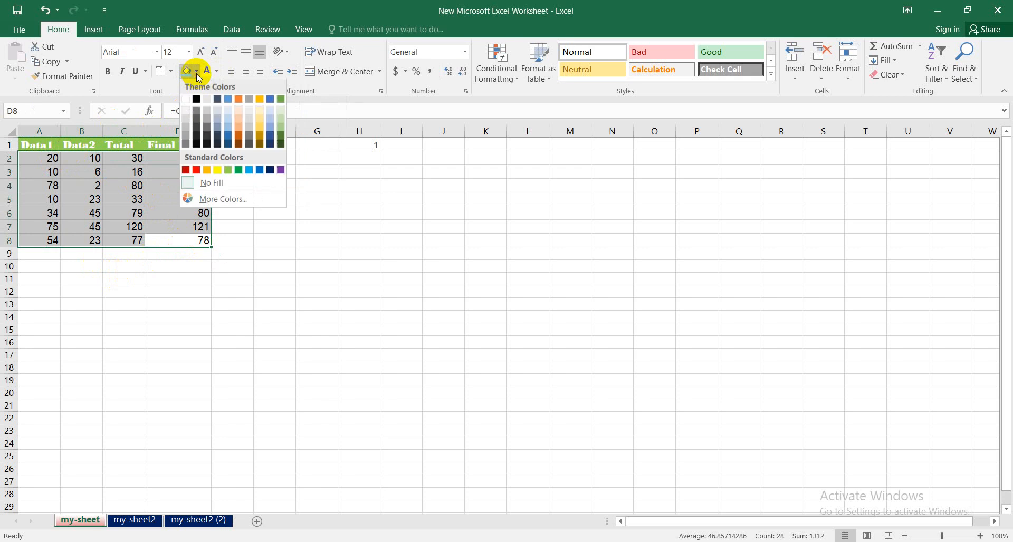
left_click(280, 123)
left_click(203, 213)
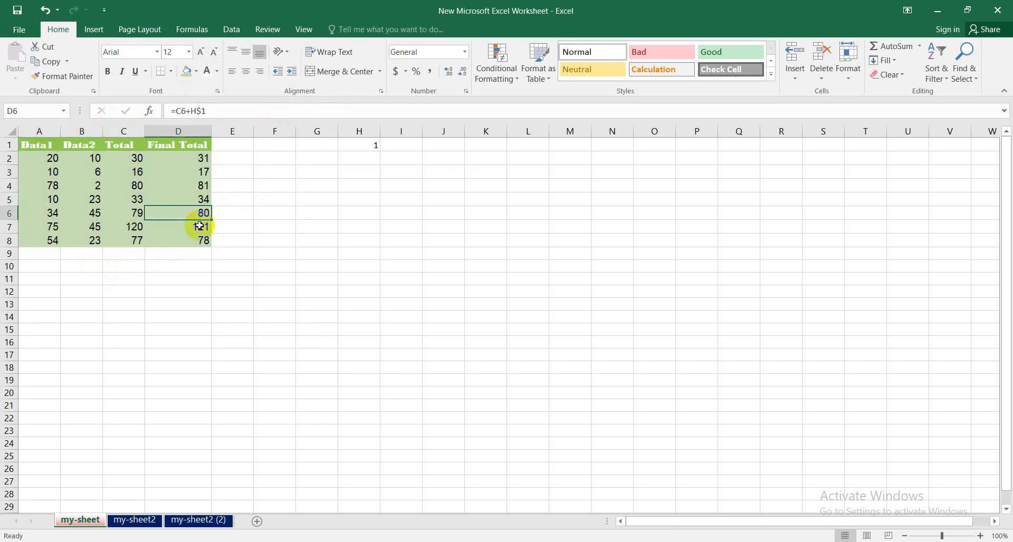
- Change the font color of cells A2:C3 to a blue-gray theme shade
left_click(50, 158)
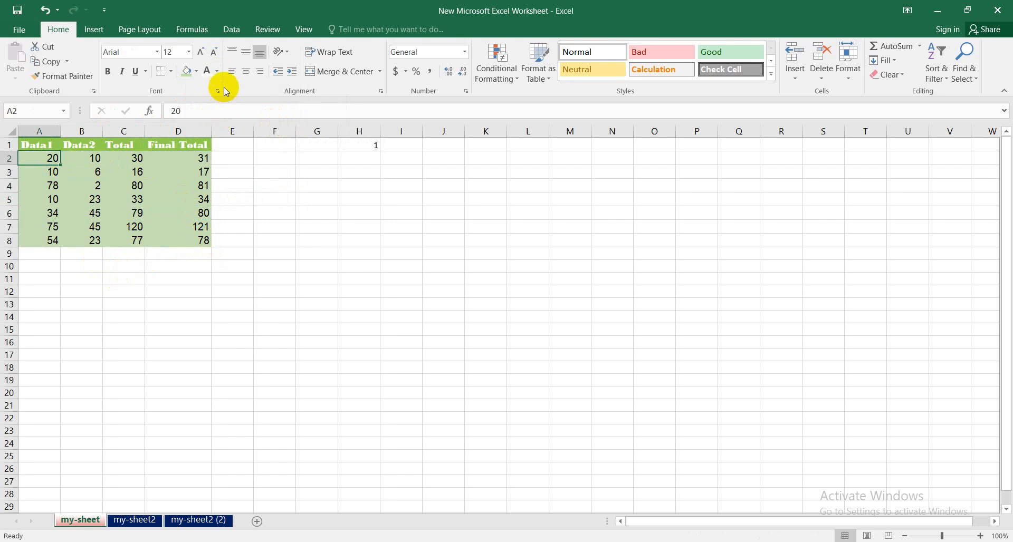
left_click(216, 73)
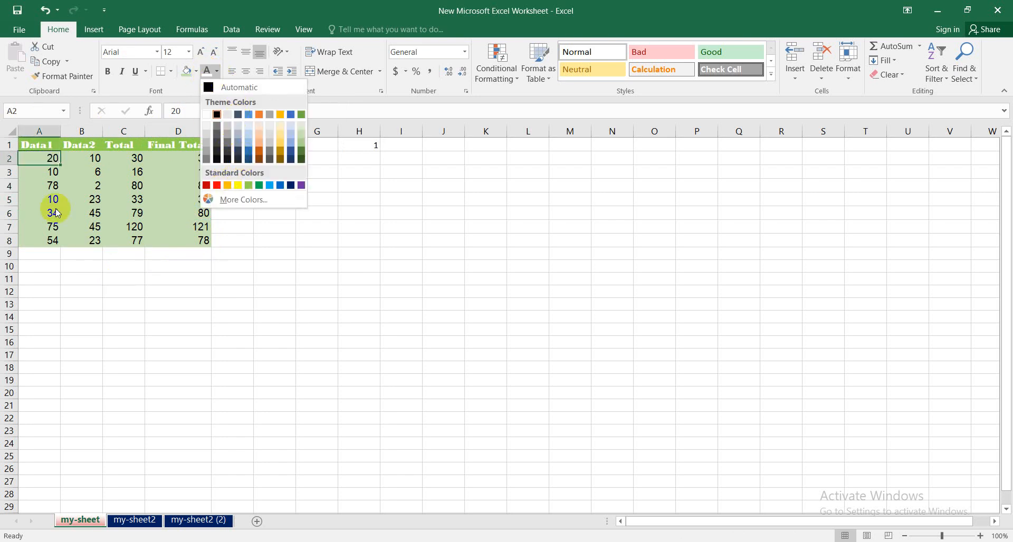
left_click(41, 160)
left_click_drag(41, 160, 127, 172)
left_click(217, 71)
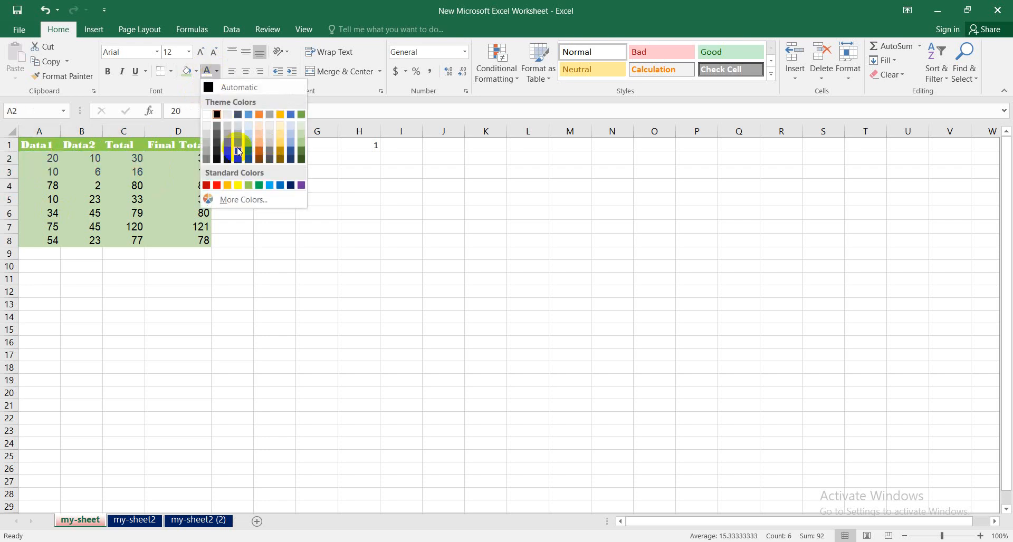
left_click(238, 152)
left_click(163, 213)
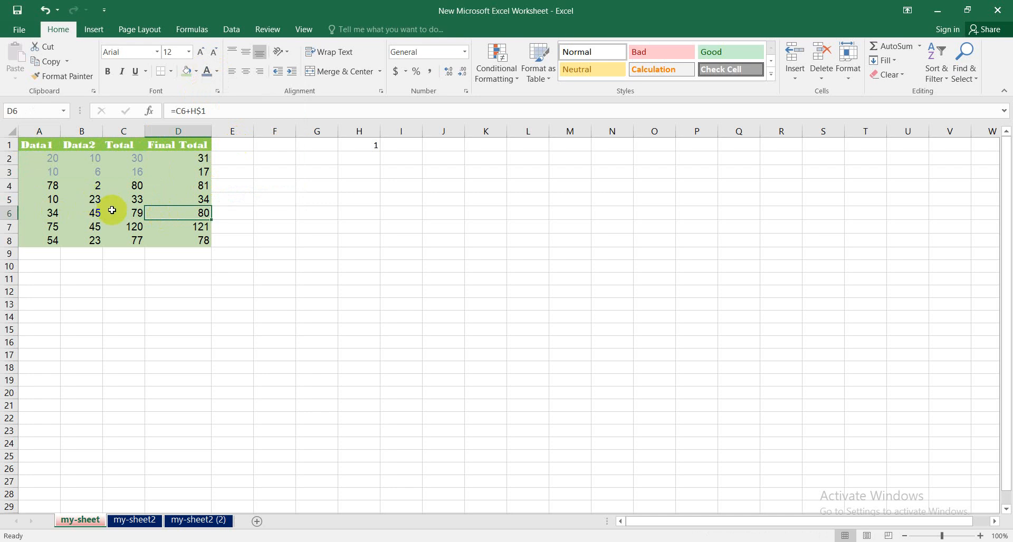
left_click(158, 229)
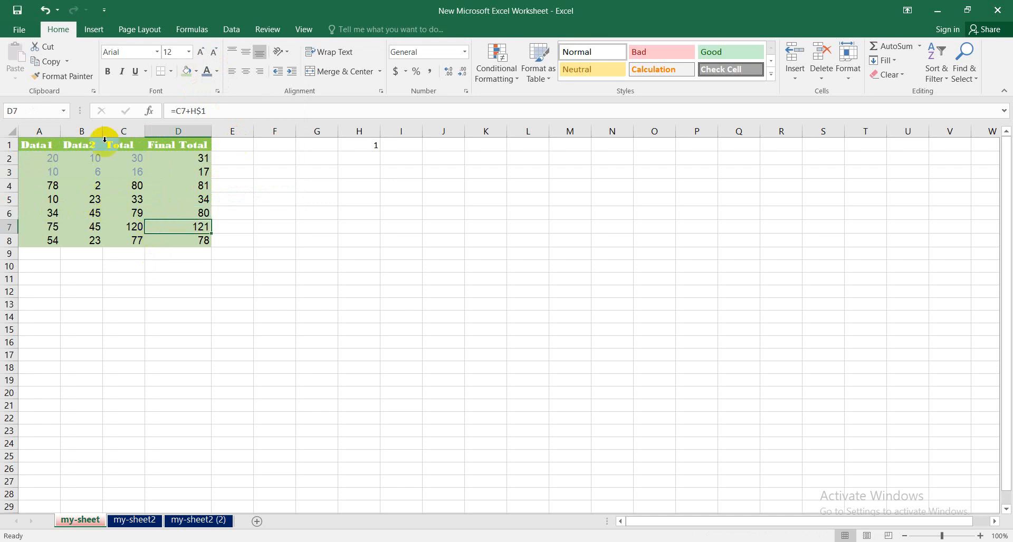
- Make the value in cell A4 bold and the value in cell B4 italic
left_click(54, 186)
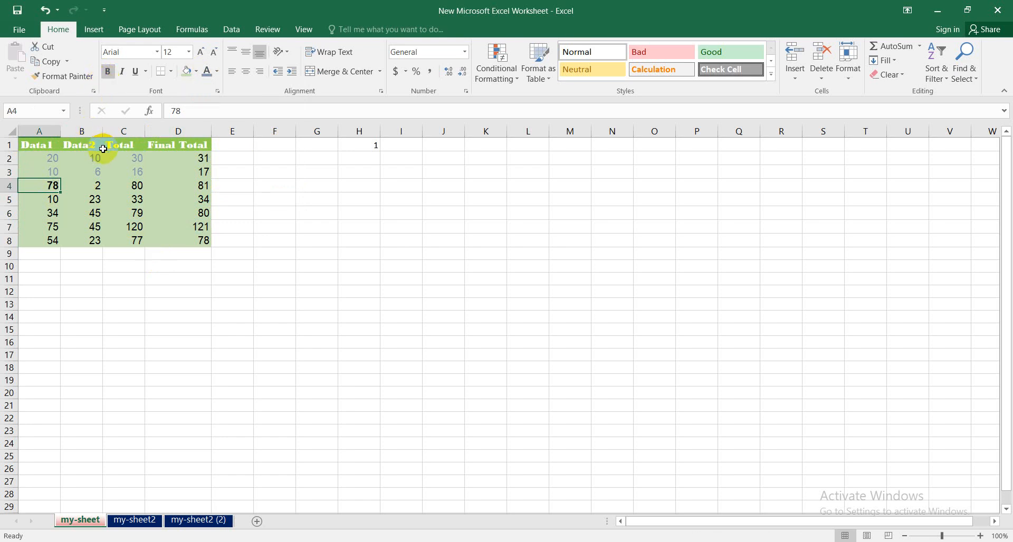
left_click(86, 185)
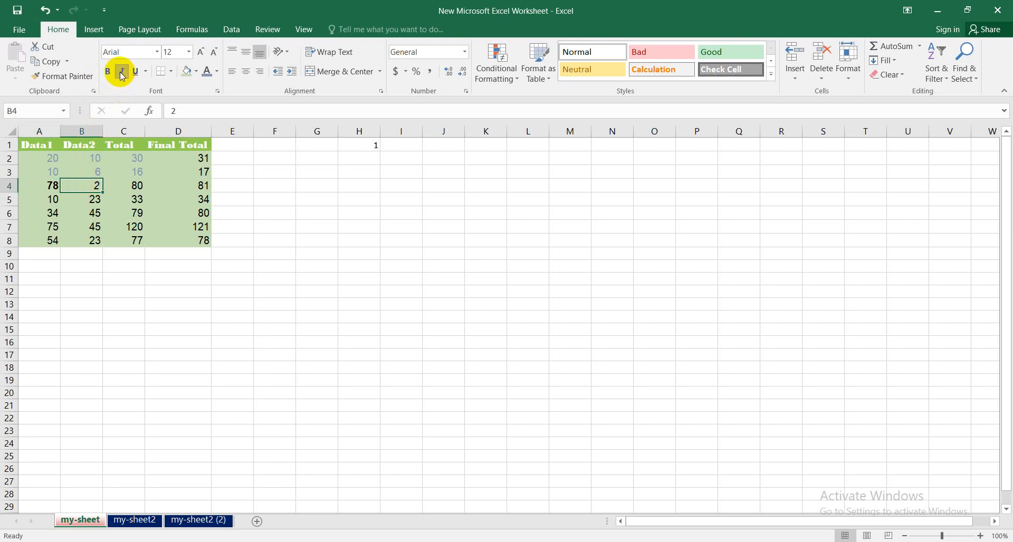
- Apply a single underline to the value in cell C2
left_click(138, 157)
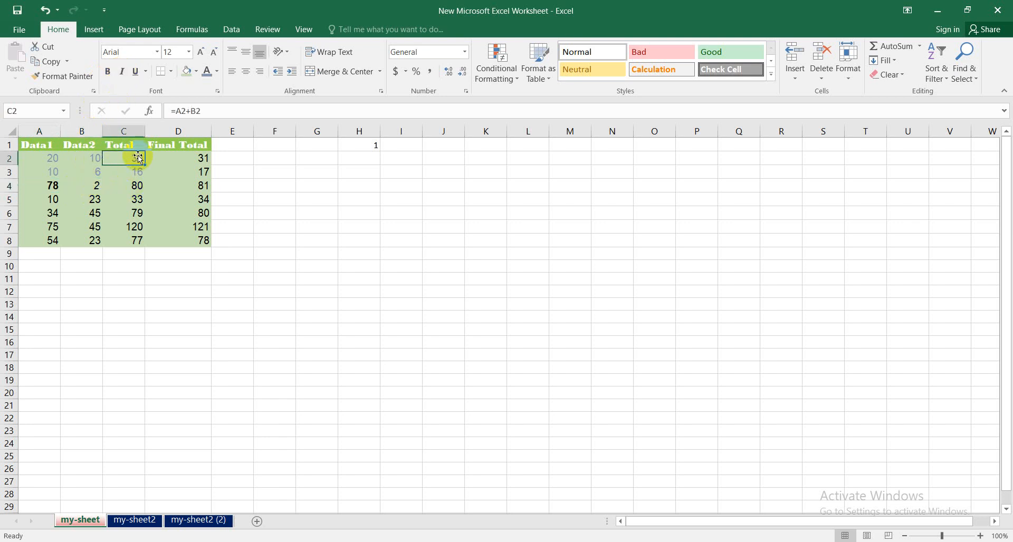
left_click(139, 74)
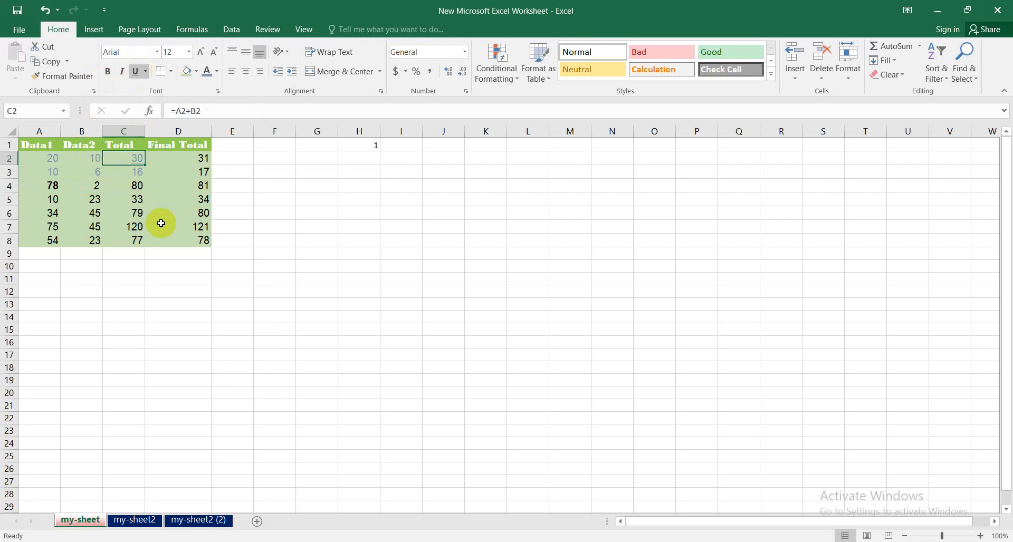
left_click(159, 226)
left_click(136, 159)
- Apply a double underline to the value in cell D2
left_click(146, 74)
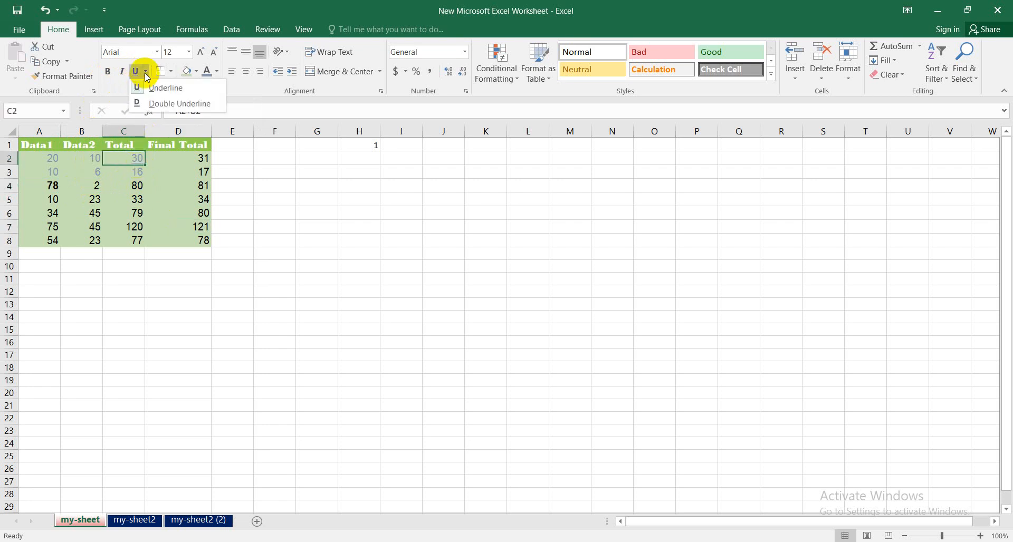
left_click(176, 159)
left_click(177, 158)
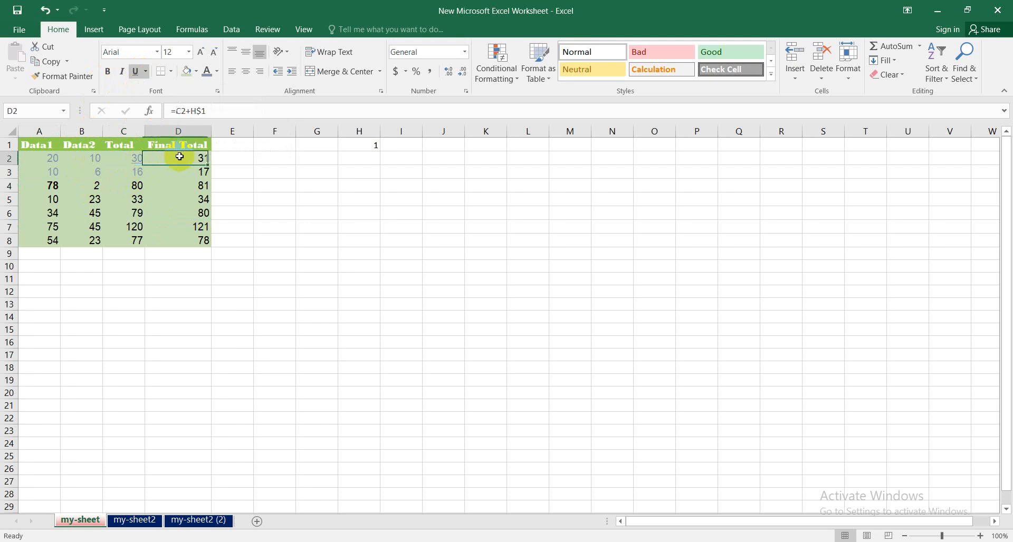
left_click(147, 72)
left_click(151, 100)
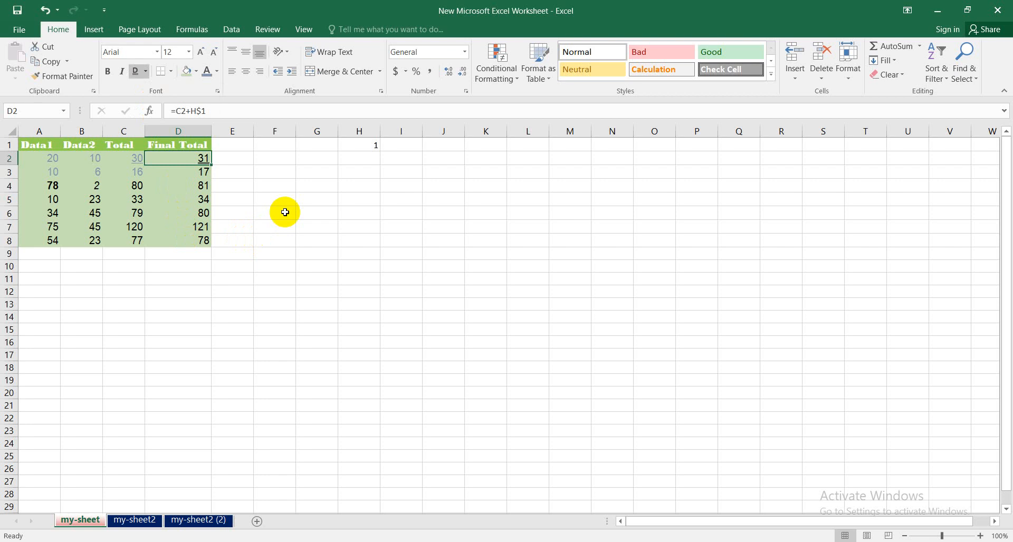
- Apply the Strikethrough effect to the value in cell D4
left_click(219, 91)
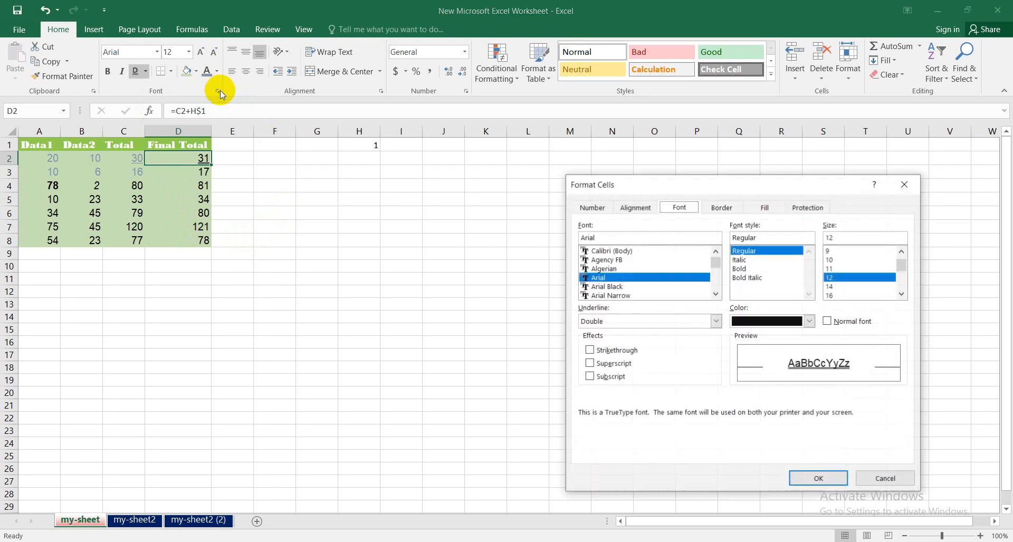
left_click(906, 183)
left_click(200, 185)
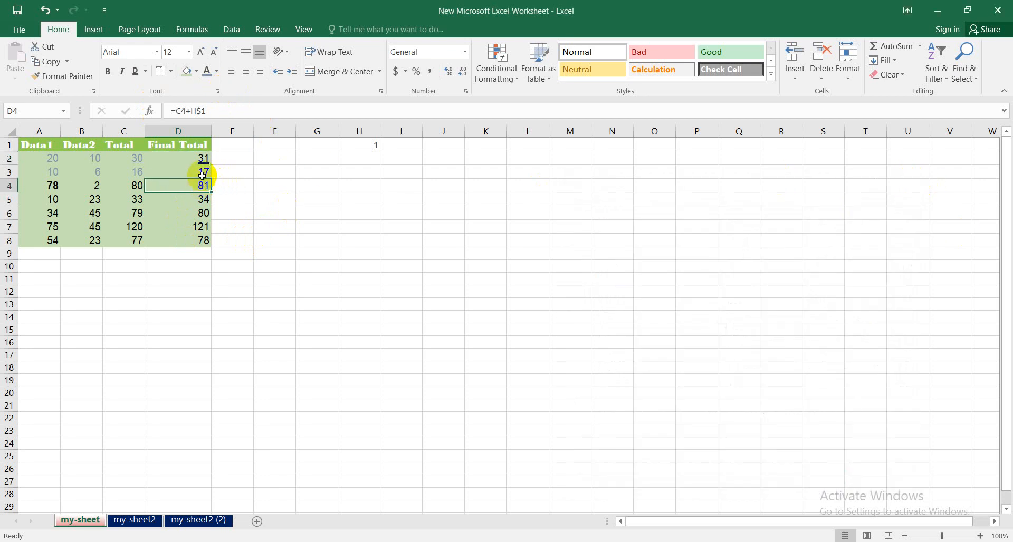
left_click(218, 94)
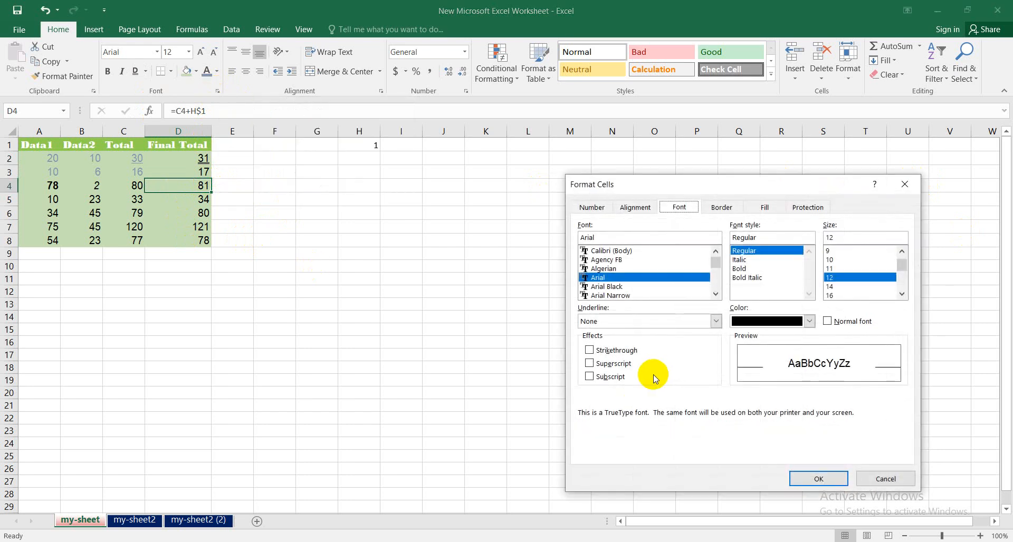
left_click(590, 350)
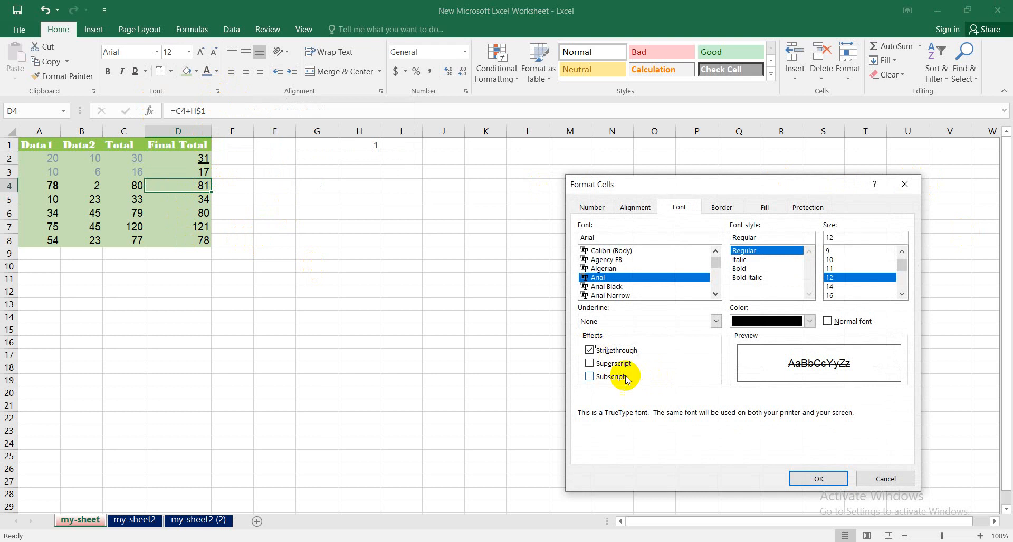
left_click(800, 479)
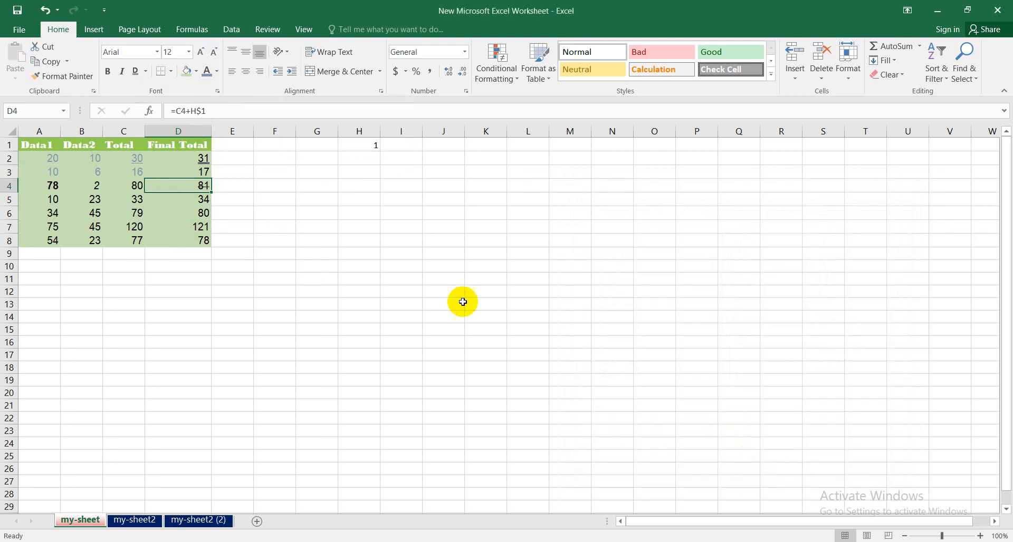
- Format the value in cell D5 as superscript
left_click(199, 200)
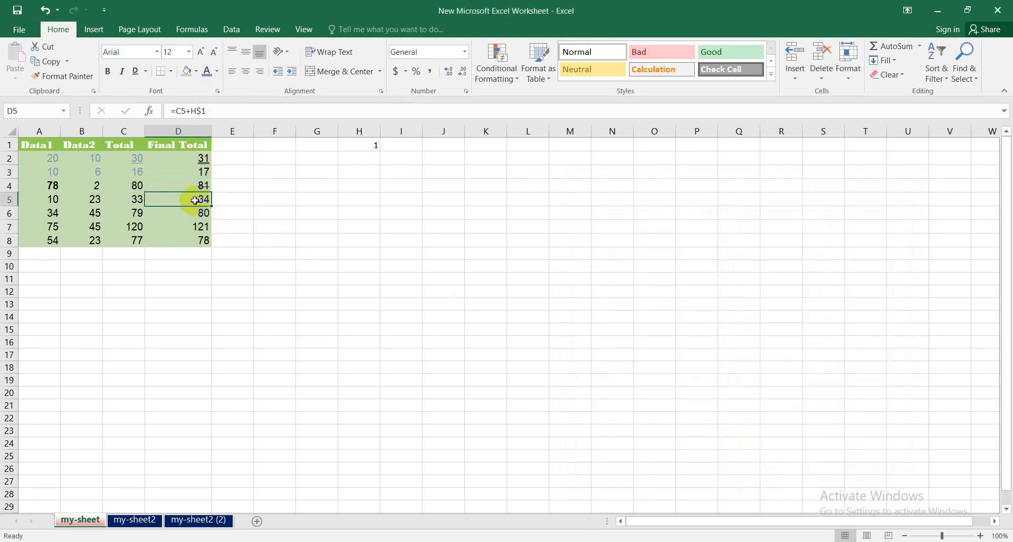
left_click(218, 91)
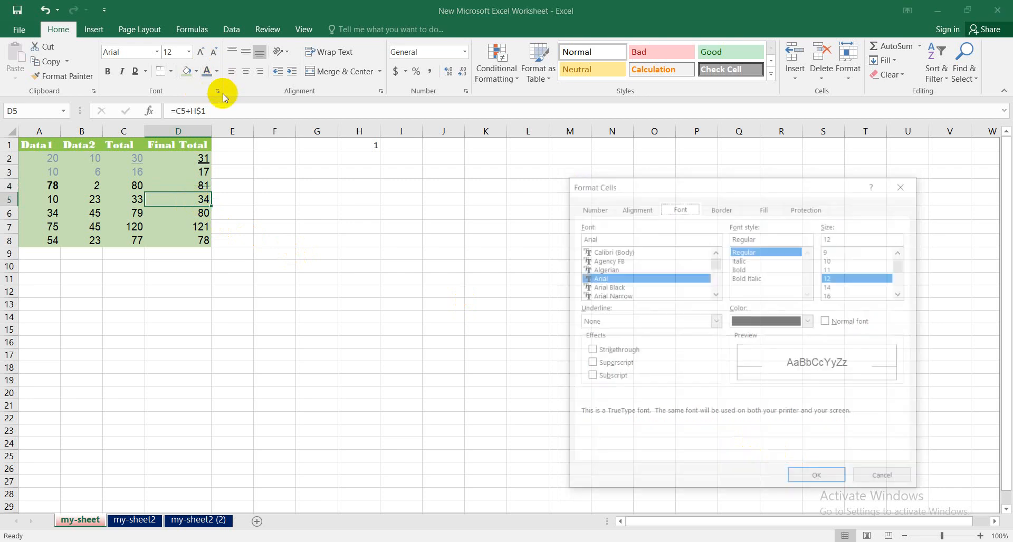
left_click(590, 365)
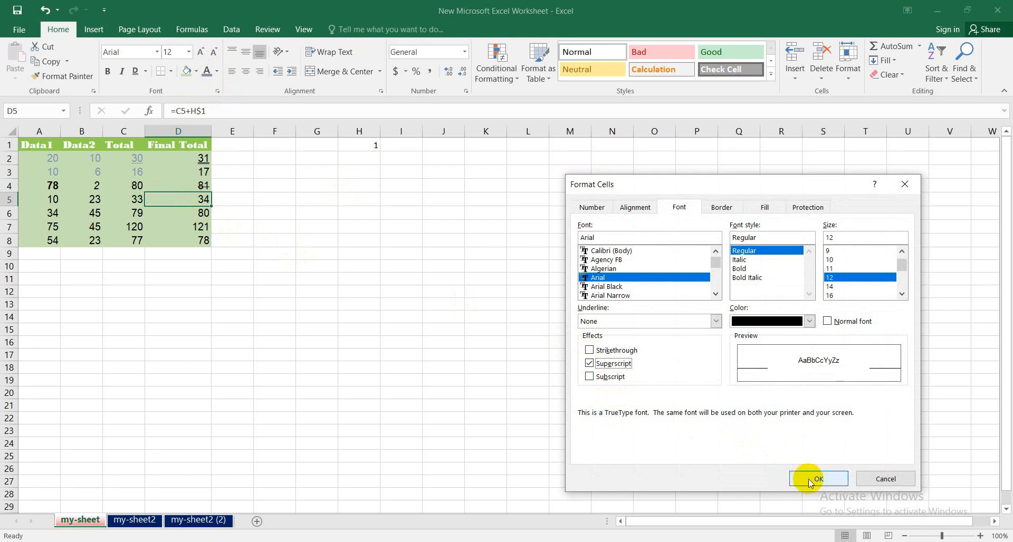
left_click(833, 478)
- Format the value in cell D6 as subscript
left_click(188, 215)
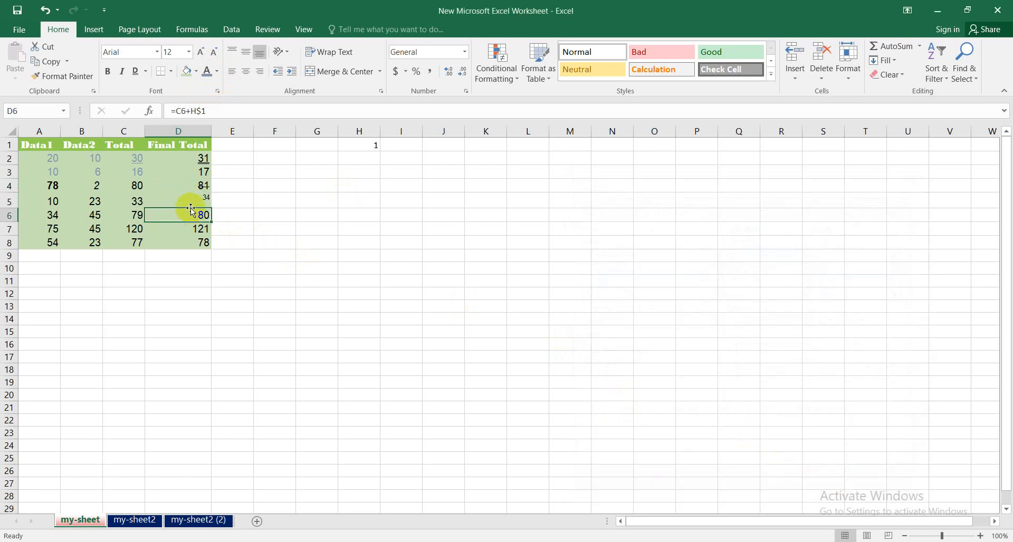
left_click(217, 91)
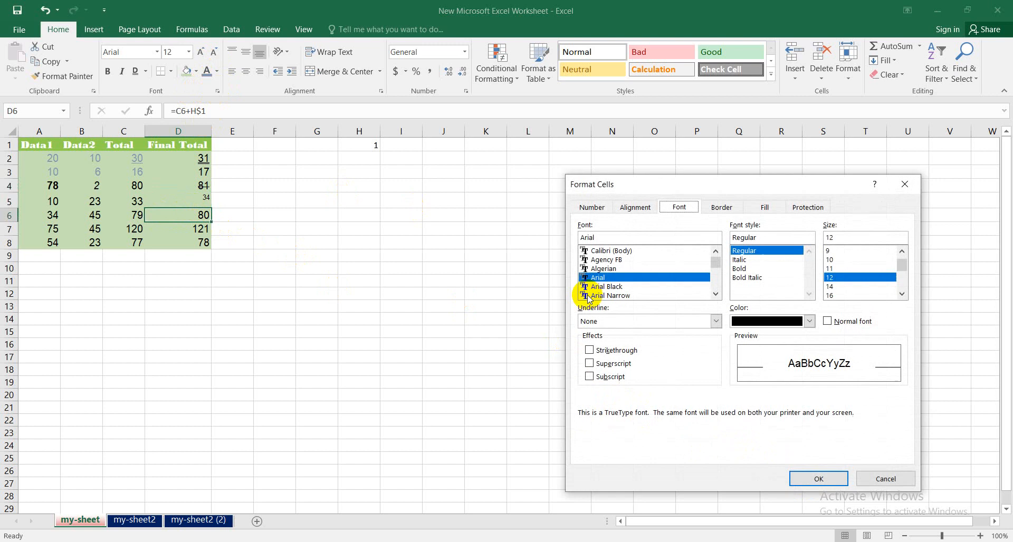
left_click(590, 376)
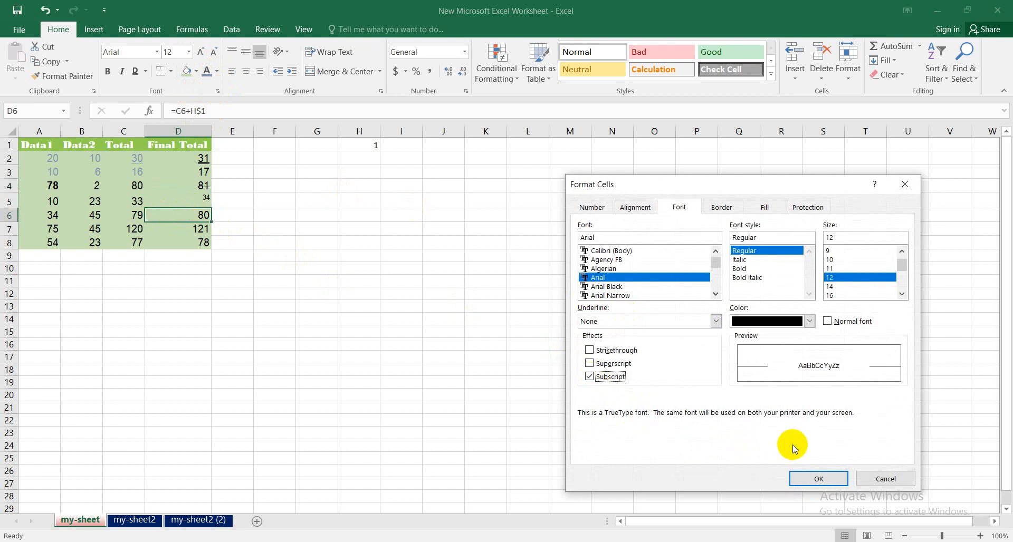
left_click(816, 477)
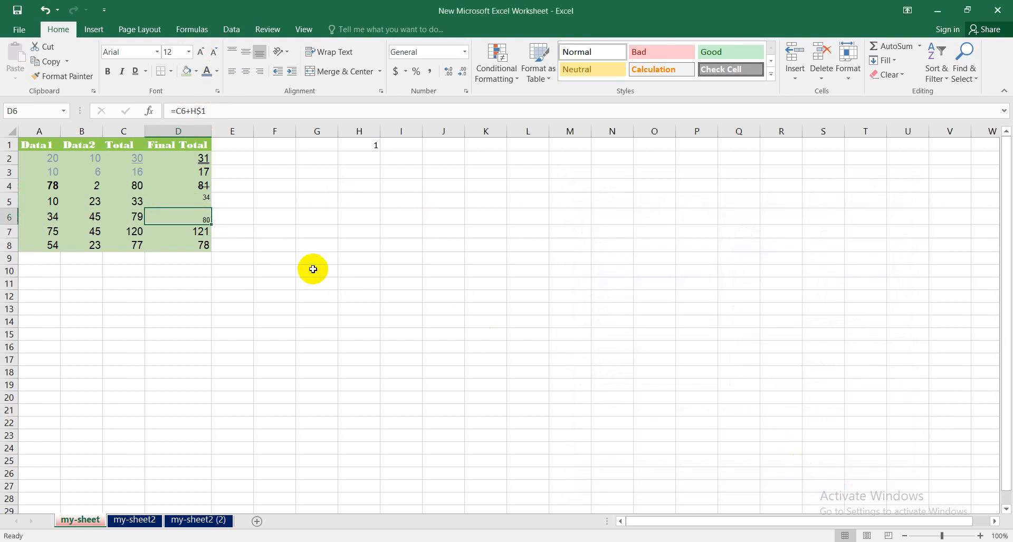
left_click(299, 296)
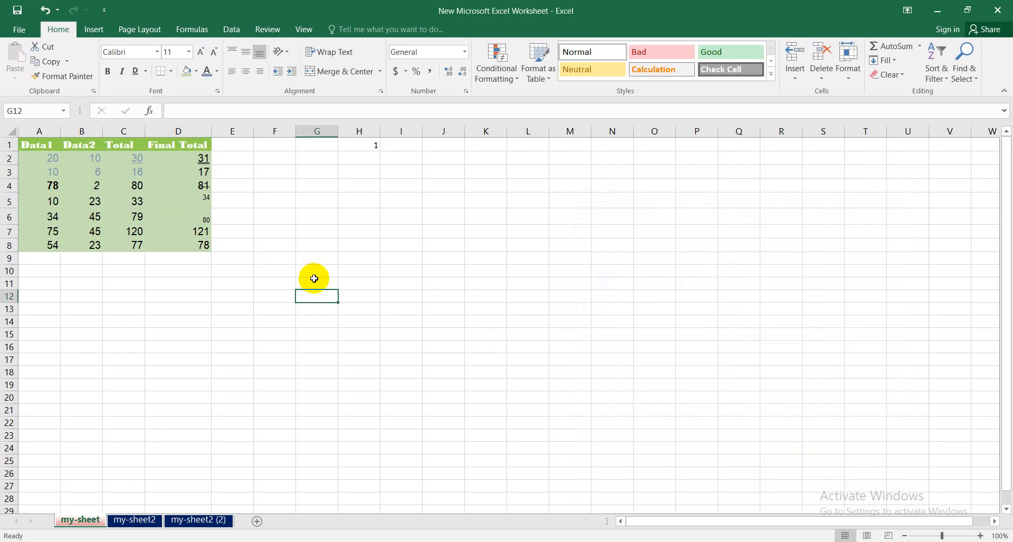
left_click_drag(207, 245, 44, 145)
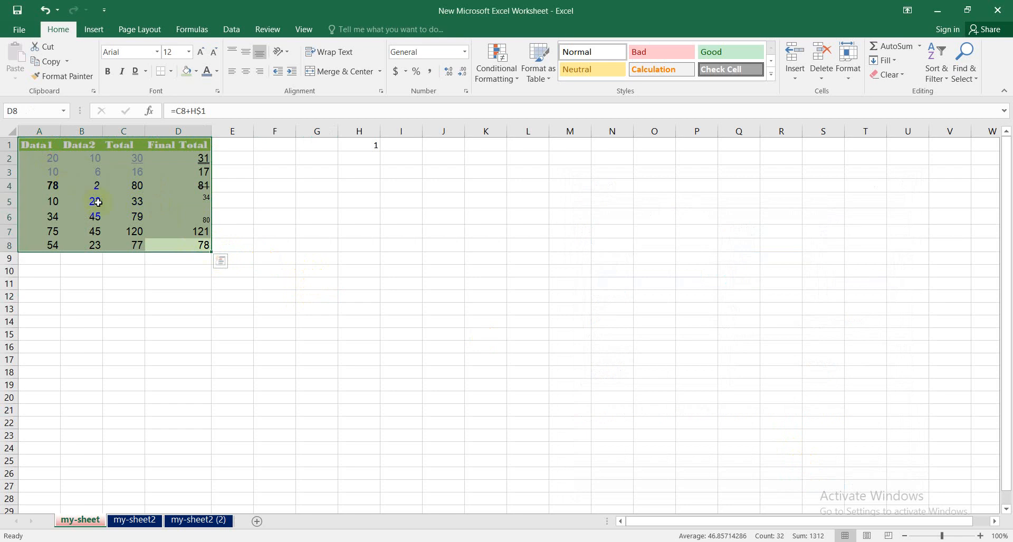
left_click(39, 144)
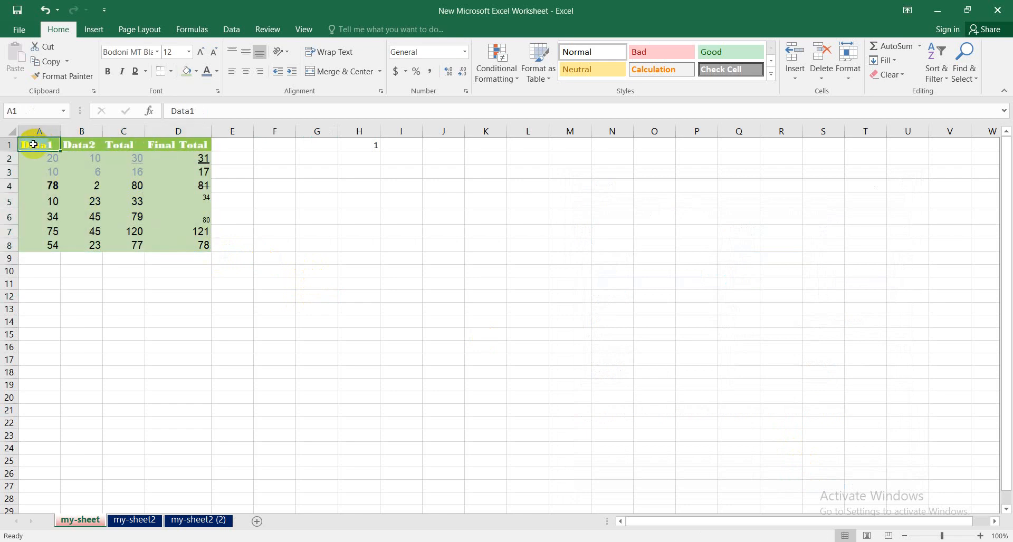
- Add a black slanted dash-dot border around all four outer edges of the header cells A1:D1
left_click_drag(26, 144, 203, 147)
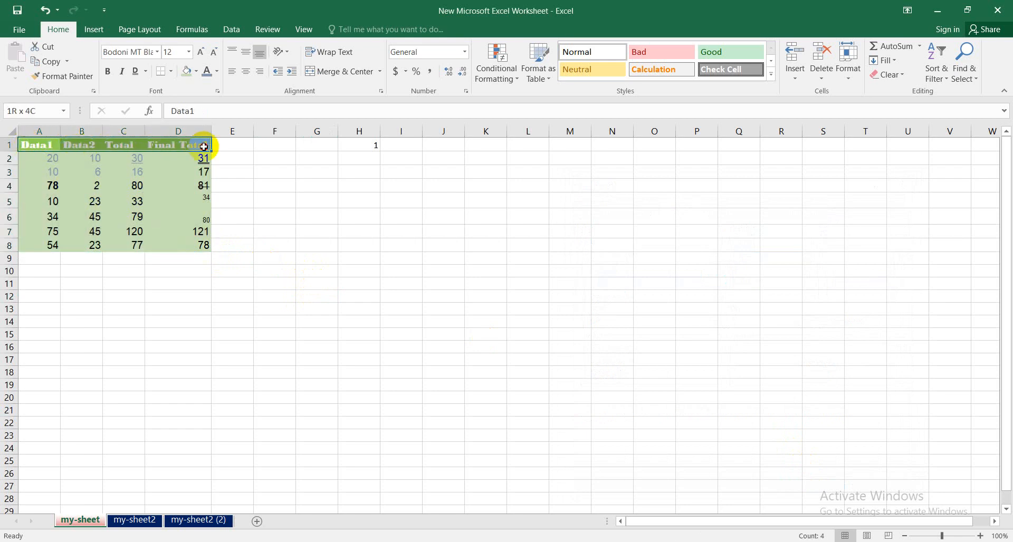
left_click(172, 72)
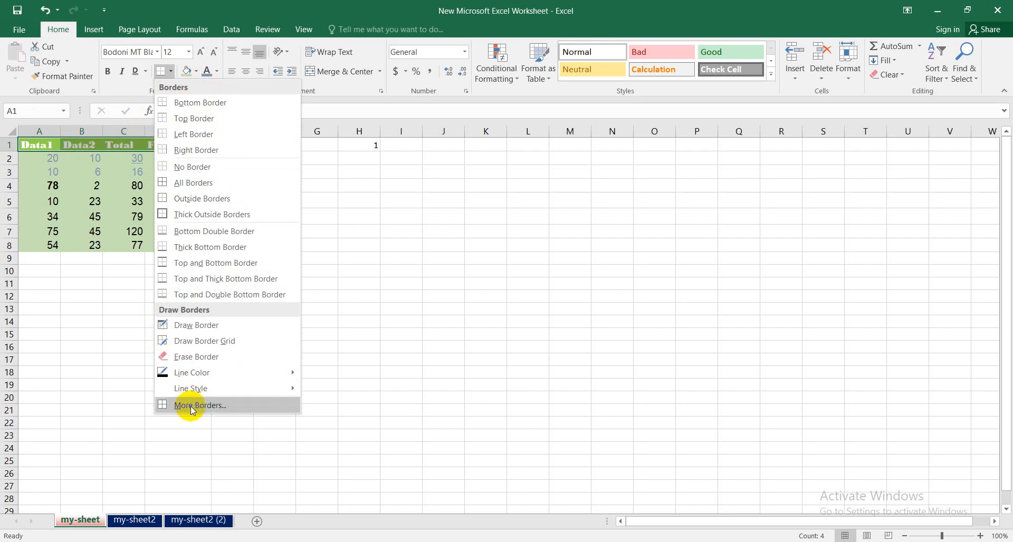
left_click(171, 72)
left_click(172, 73)
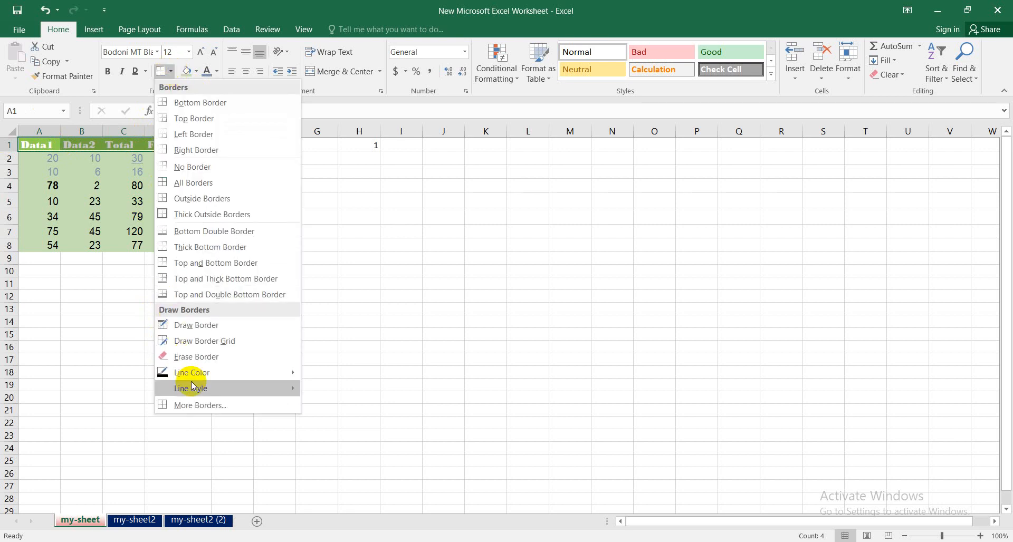
left_click(201, 409)
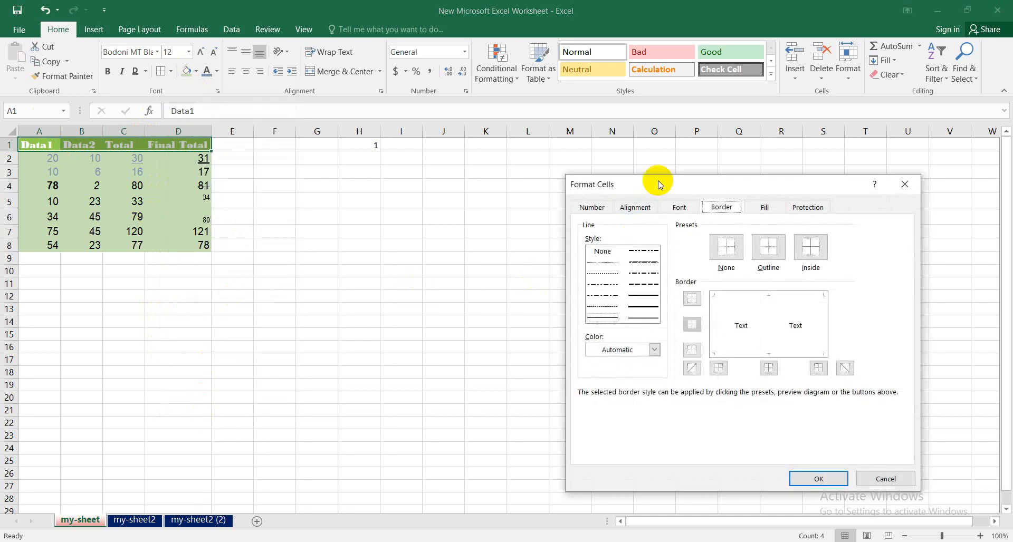
left_click_drag(659, 184, 530, 155)
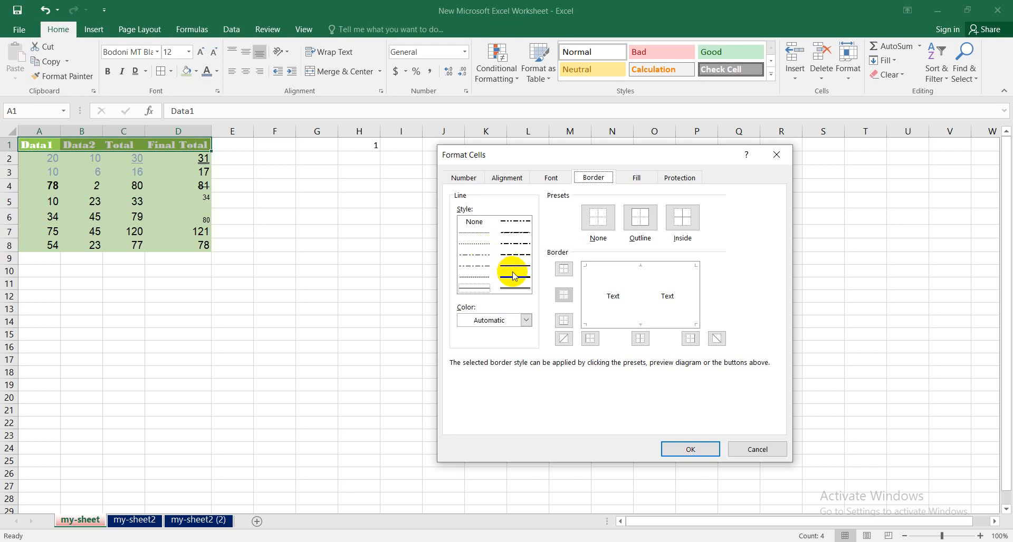
left_click(516, 235)
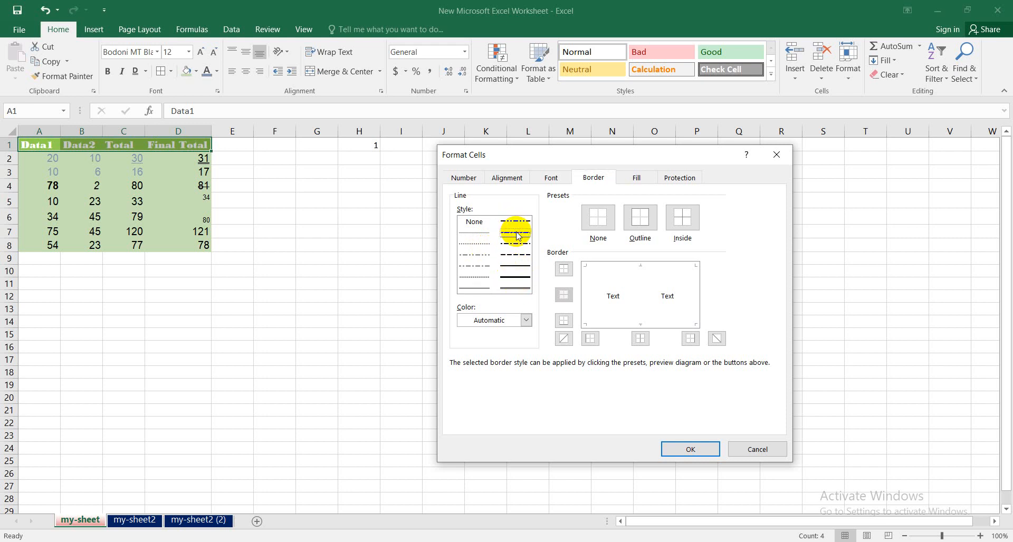
left_click(525, 320)
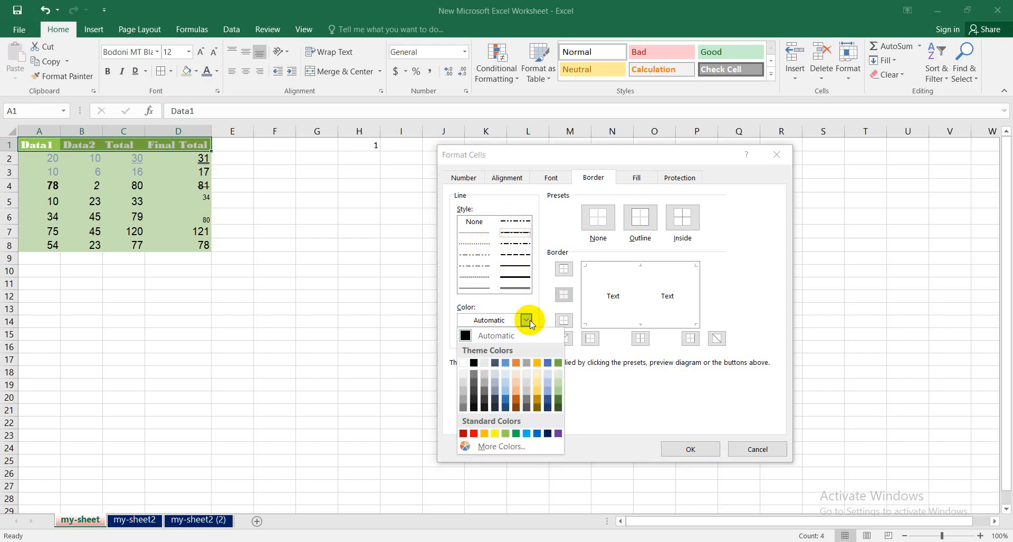
left_click(474, 363)
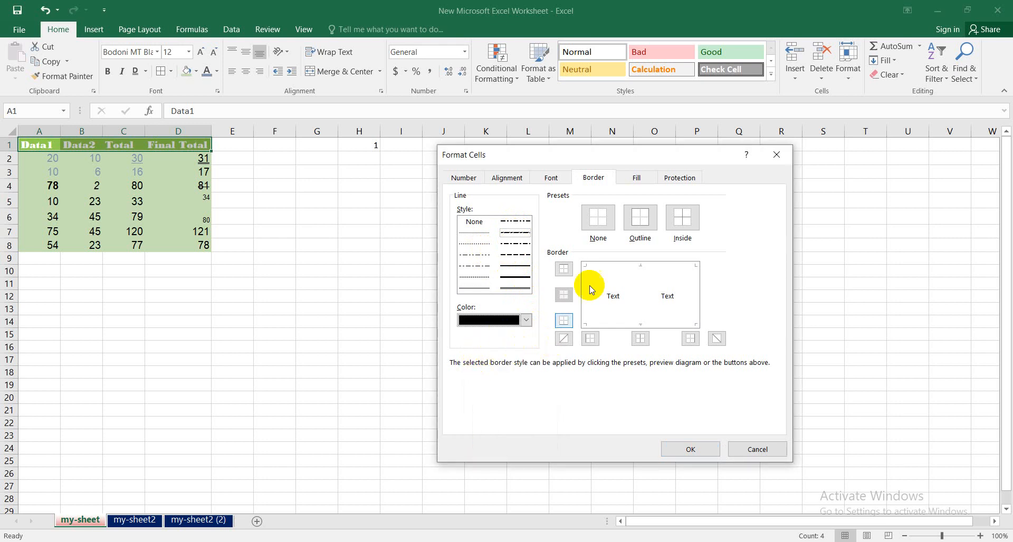
left_click(608, 260)
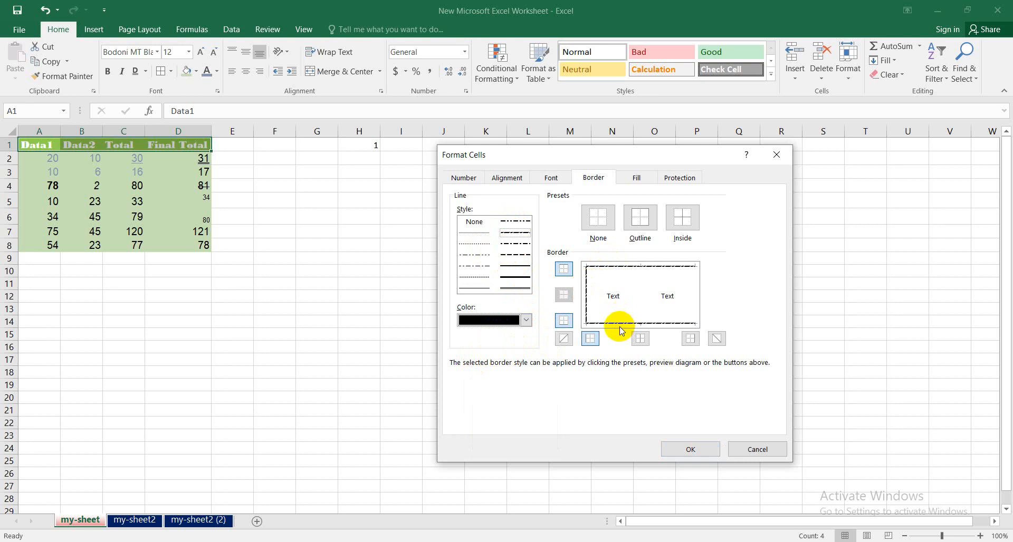
left_click(699, 297)
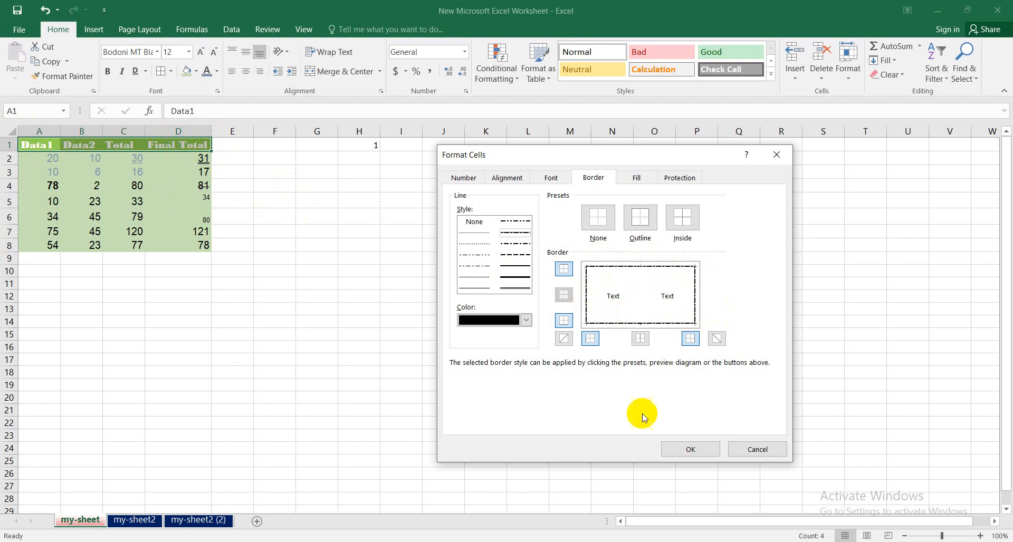
left_click(686, 449)
left_click(269, 243)
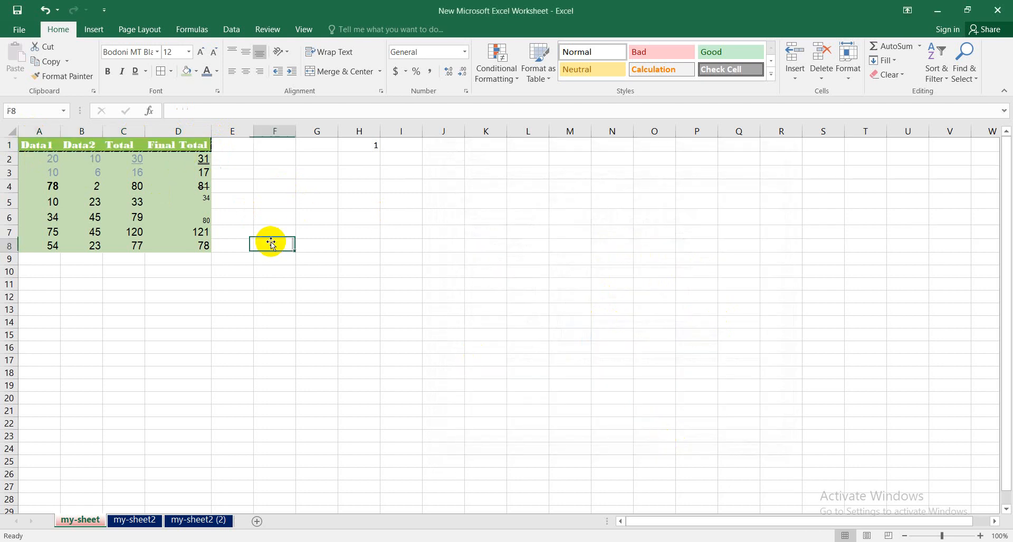
- Add black dotted borders to the left, right, bottom and inside edges of cells A2:C3
left_click(75, 141)
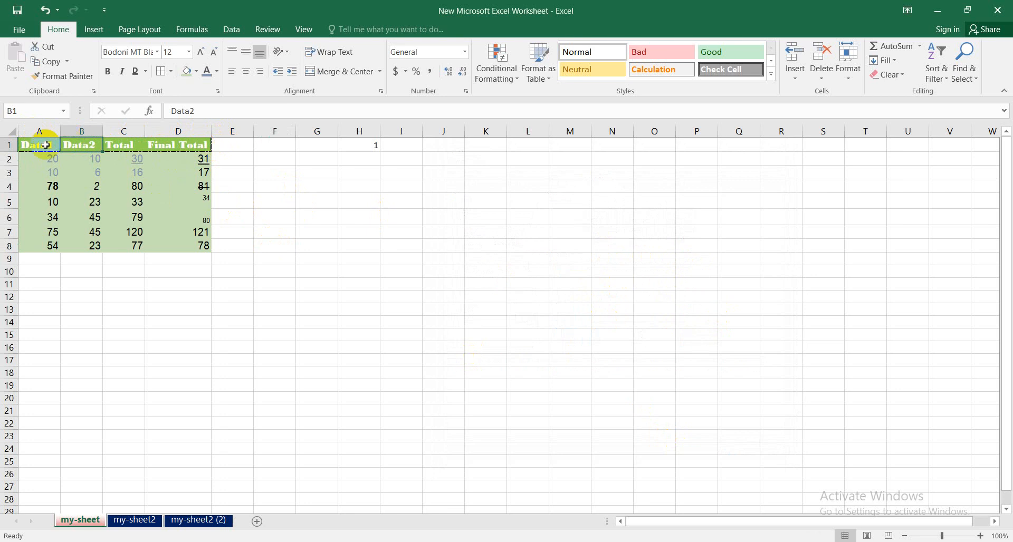
left_click_drag(49, 160, 105, 173)
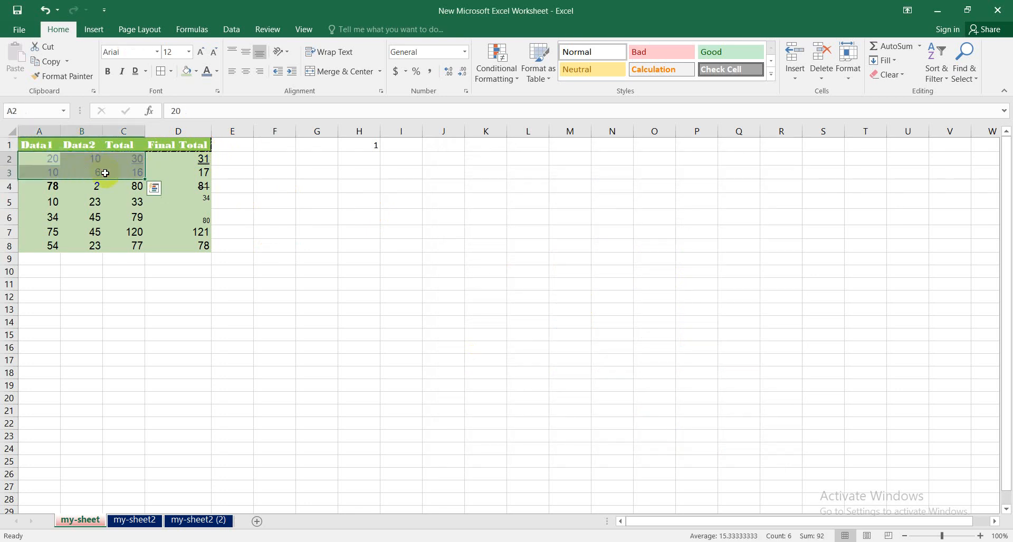
left_click(172, 74)
left_click(205, 404)
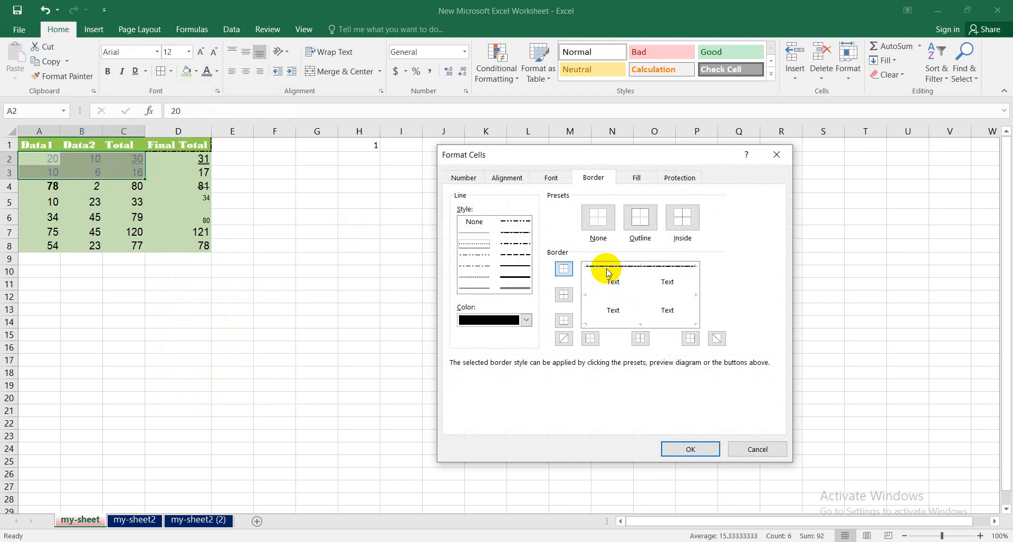
left_click(585, 297)
left_click(632, 300)
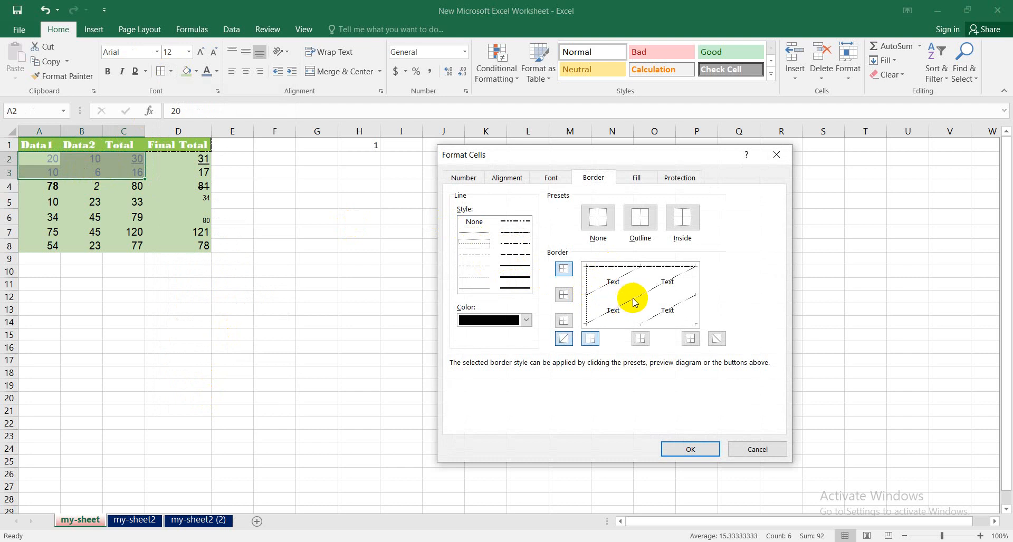
left_click(629, 295)
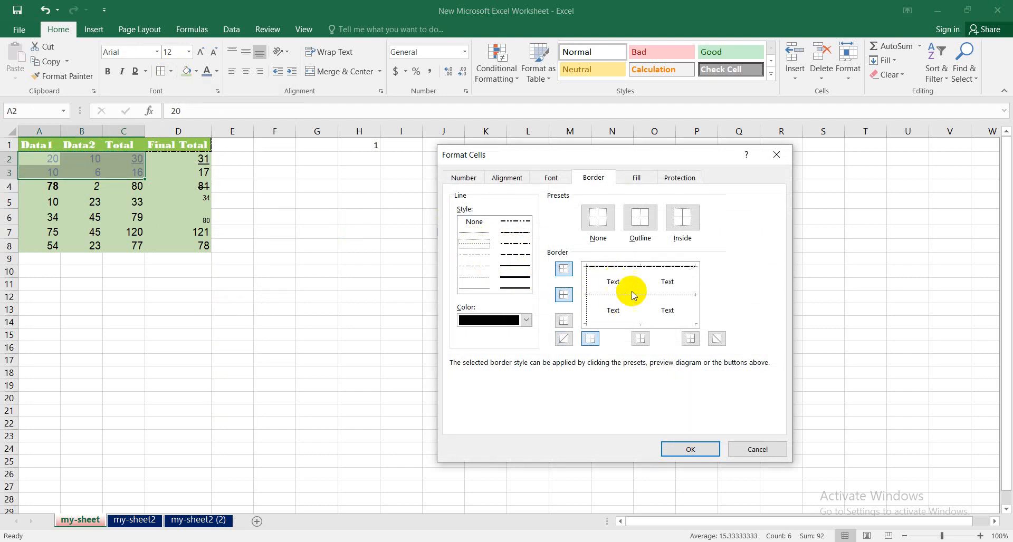
left_click(640, 293)
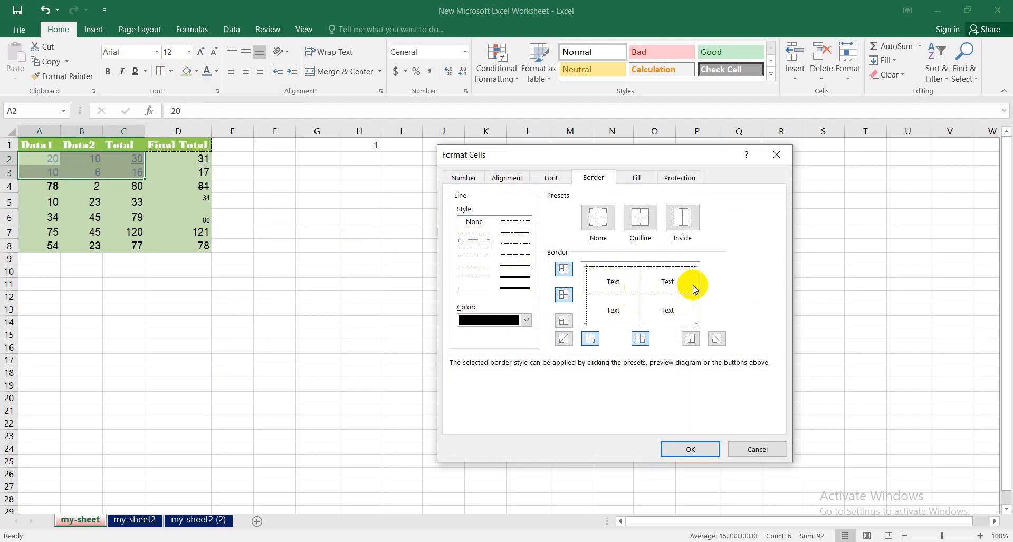
left_click(663, 324)
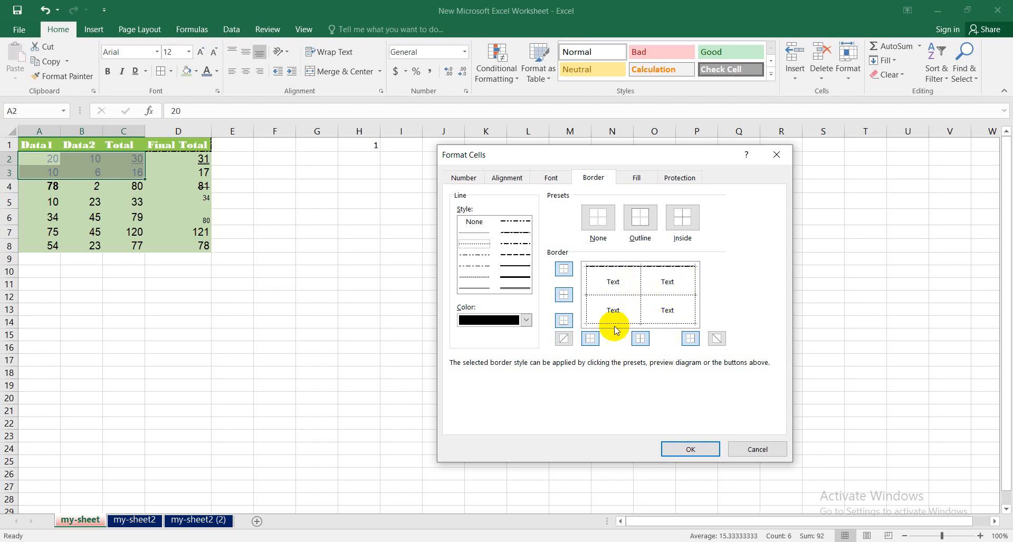
left_click(690, 450)
left_click(370, 312)
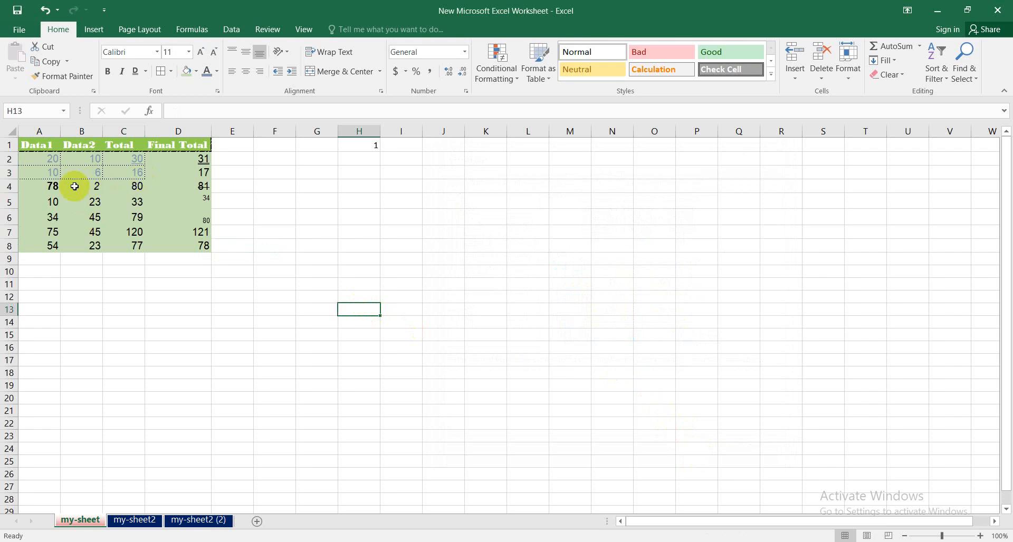
- Add orange medium-dashed borders to the left, right, bottom and inside edges of cells A4:C5
left_click_drag(44, 185, 134, 202)
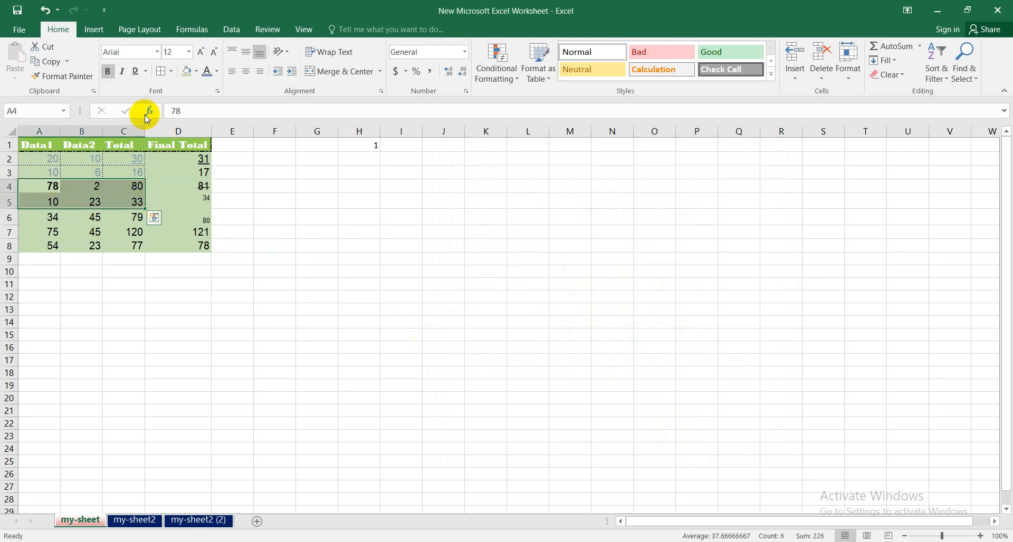
left_click(171, 72)
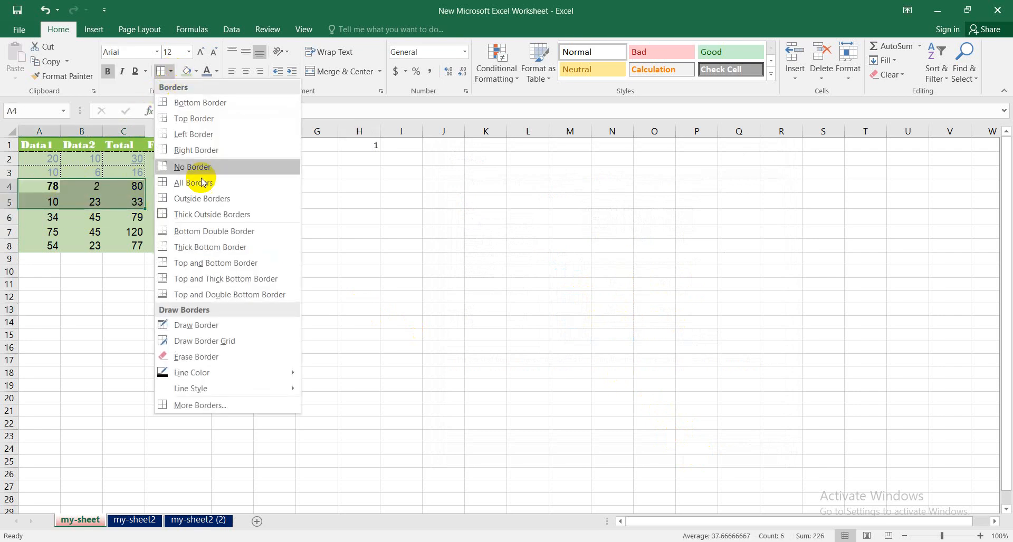
left_click(204, 406)
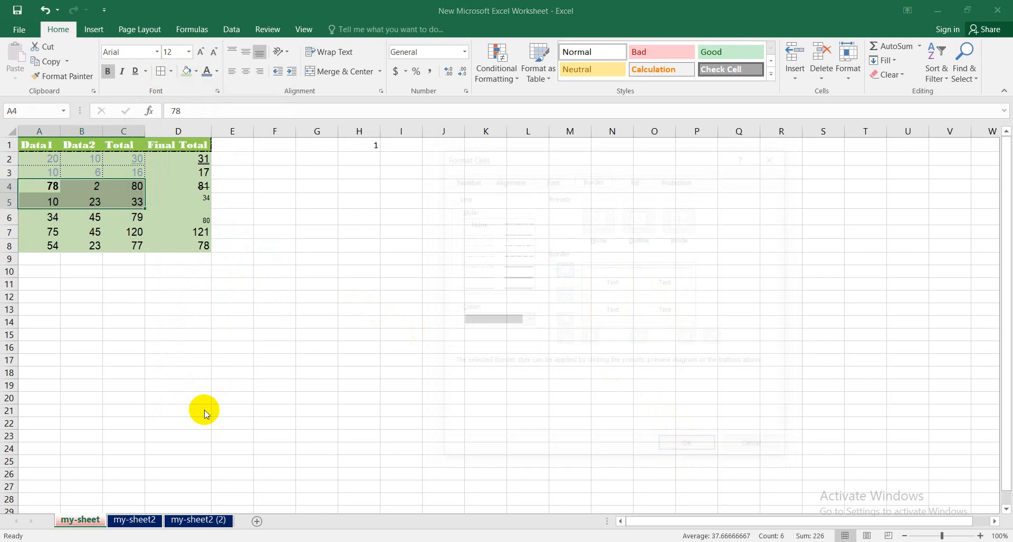
left_click(526, 320)
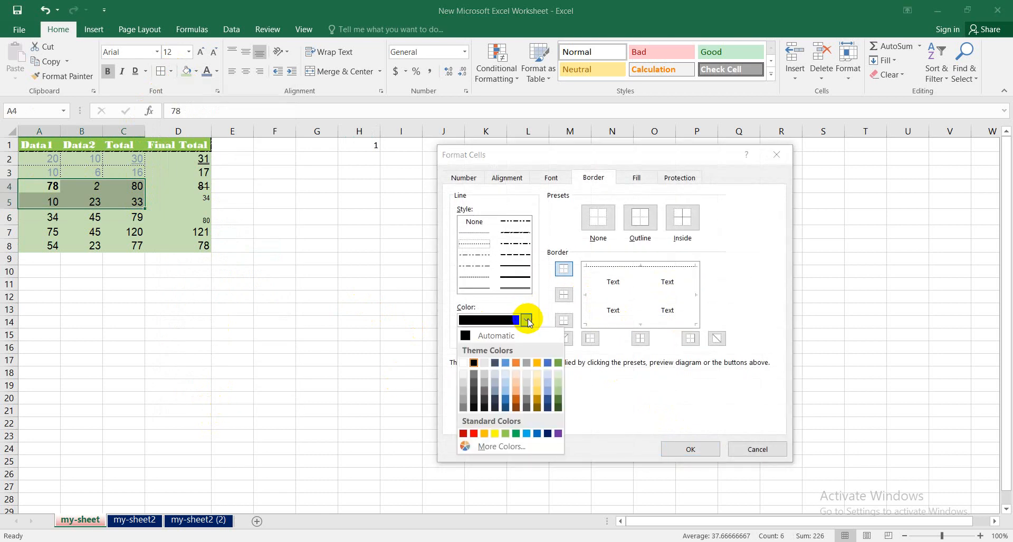
left_click(484, 434)
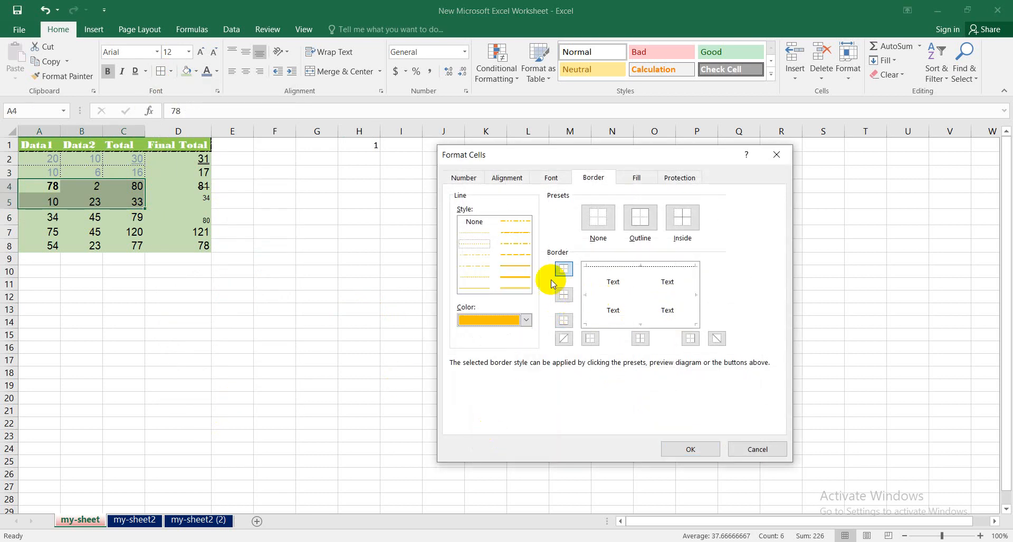
left_click(513, 254)
left_click(586, 294)
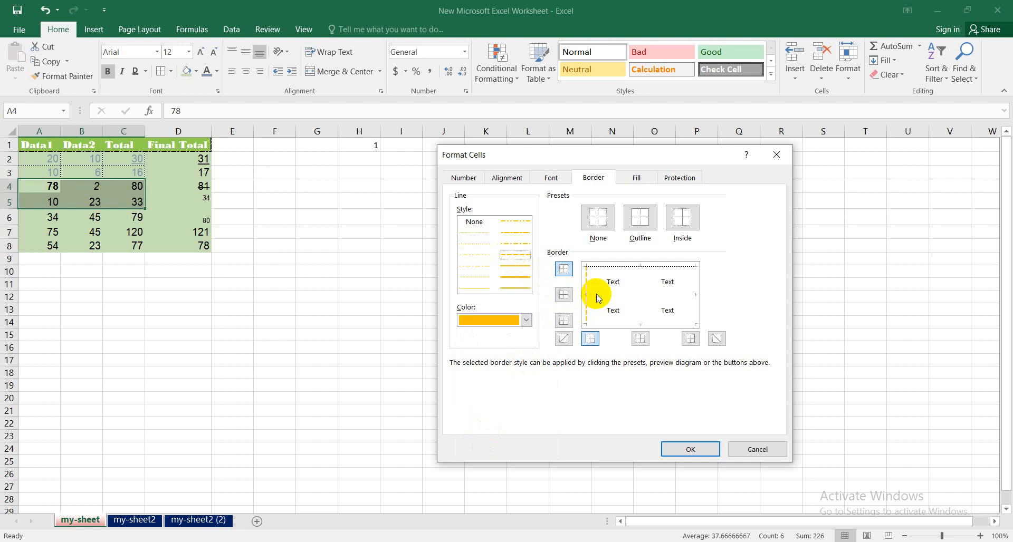
left_click(640, 293)
left_click(697, 295)
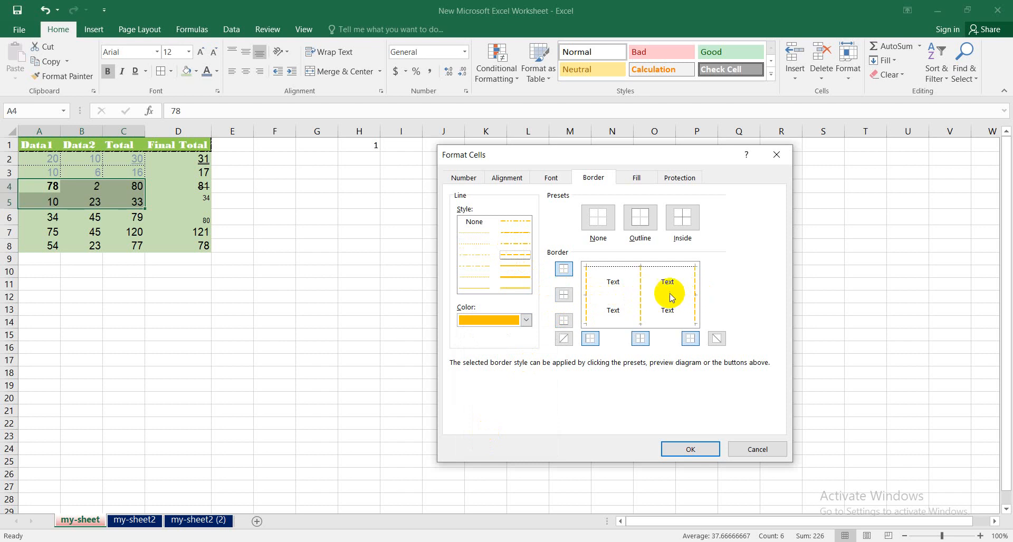
left_click(638, 304)
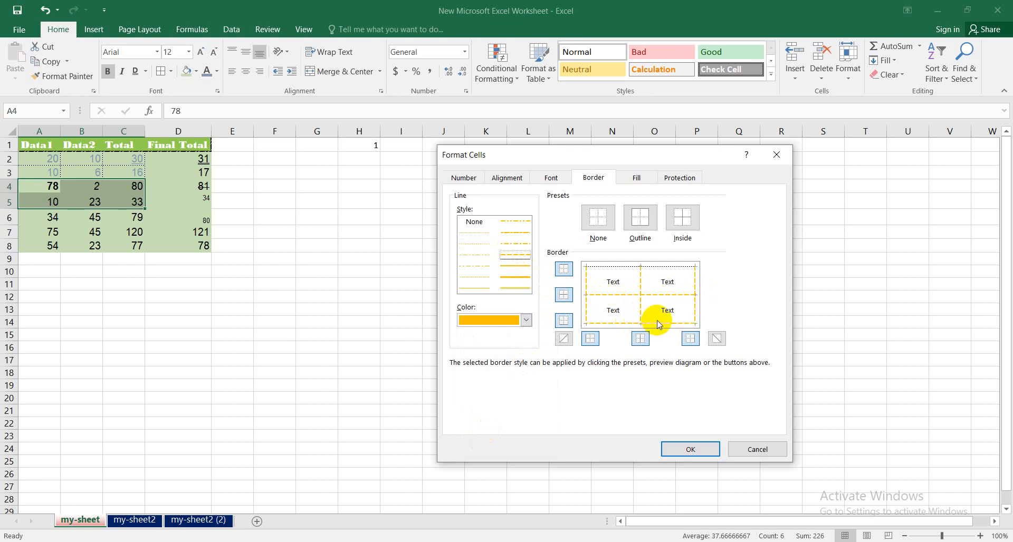
left_click(701, 446)
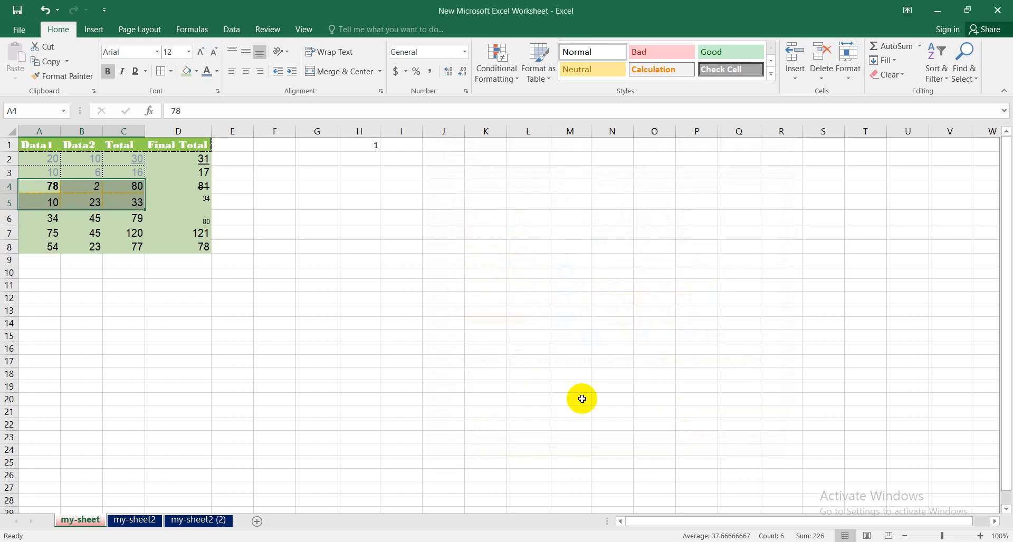
left_click(268, 306)
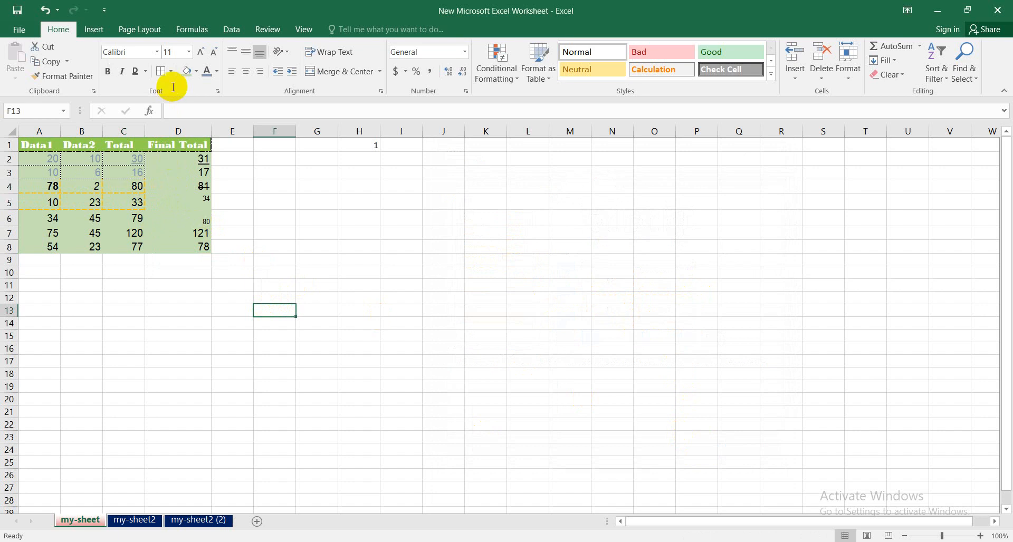
- Fill the background of cell C6 with the standard light green color
left_click(136, 219)
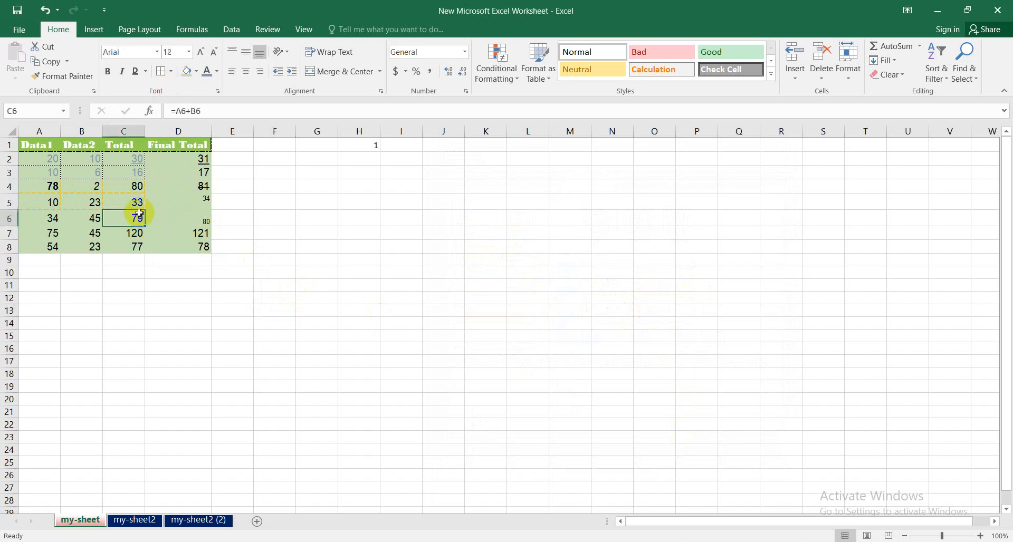
left_click(196, 72)
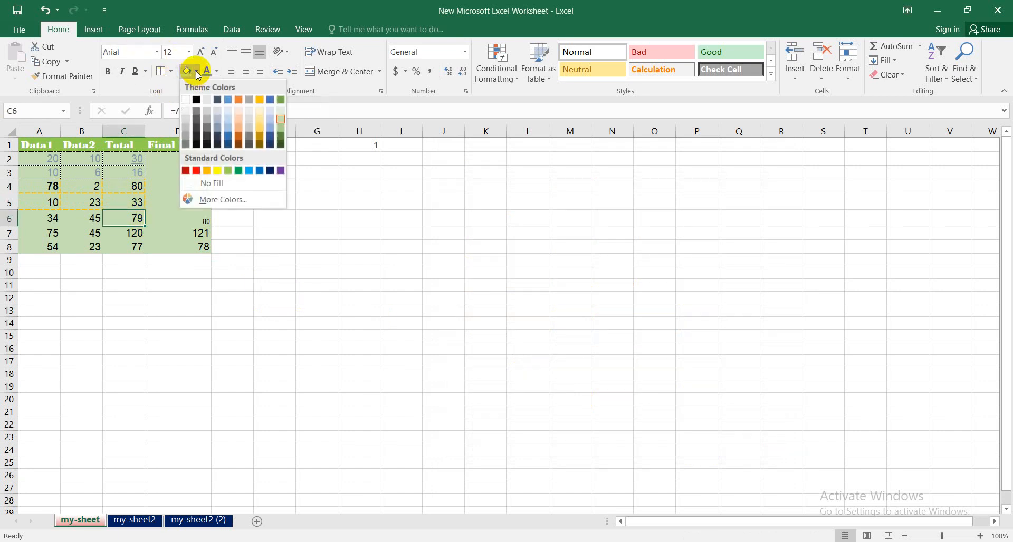
left_click(227, 174)
- Fill the background of cell A6 with a light blue theme color
left_click(57, 219)
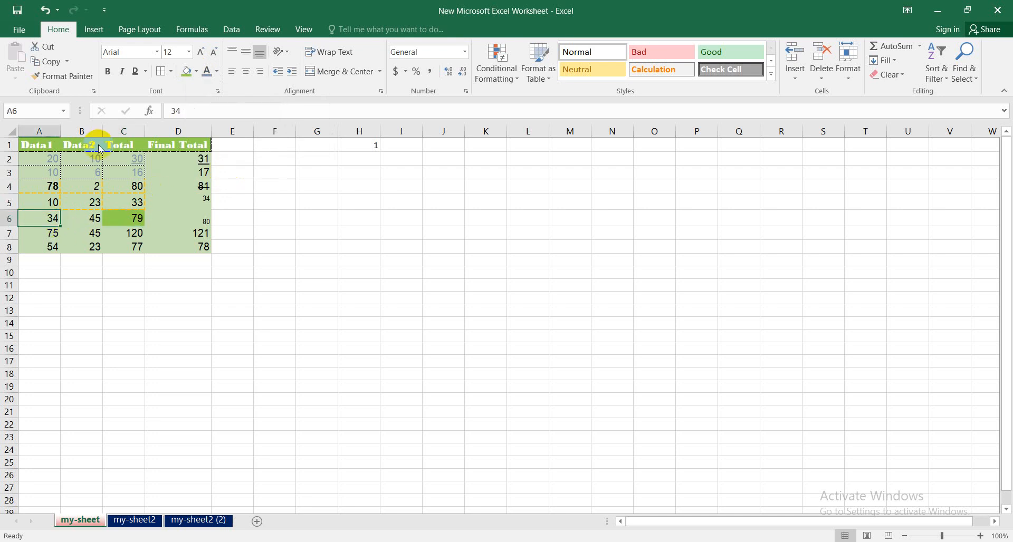
left_click(196, 71)
left_click(230, 125)
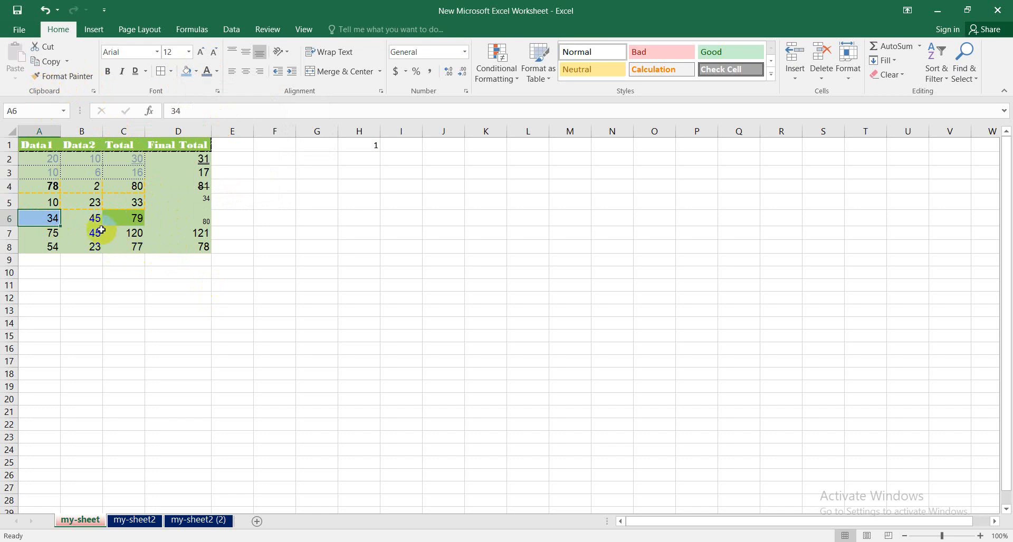
- Copy the Data1 values in cells A2:A8
left_click(38, 159)
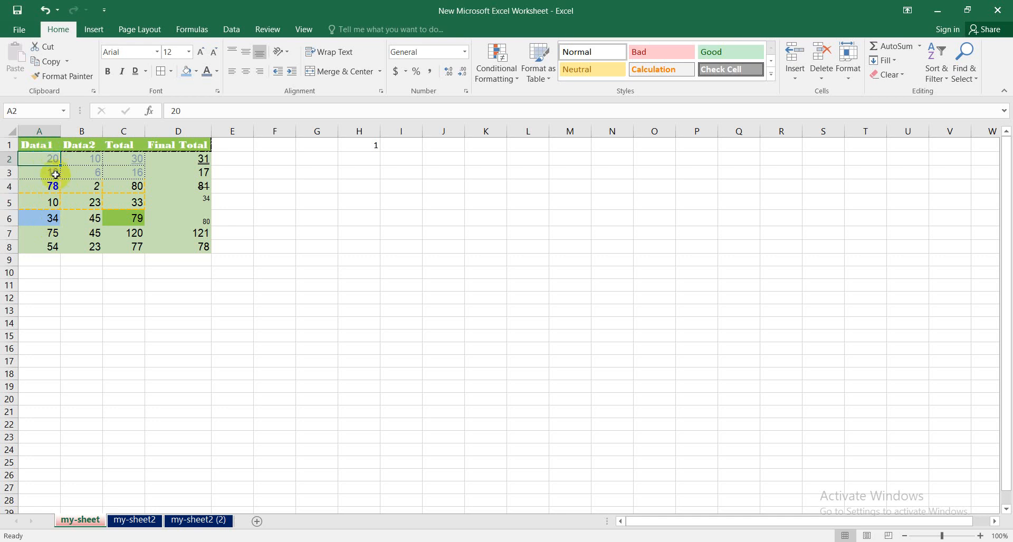
left_click_drag(49, 161, 50, 244)
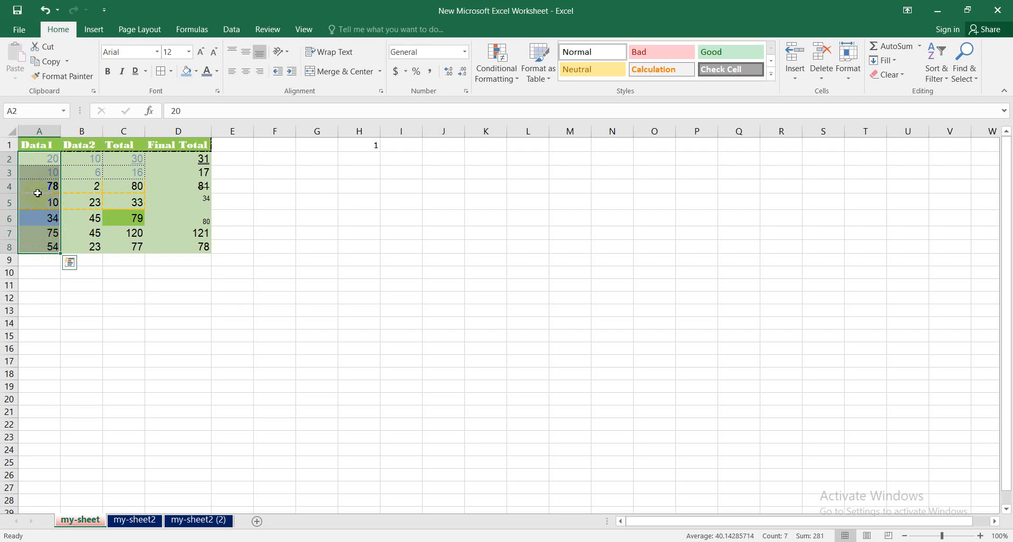
left_click(68, 65)
left_click(47, 162)
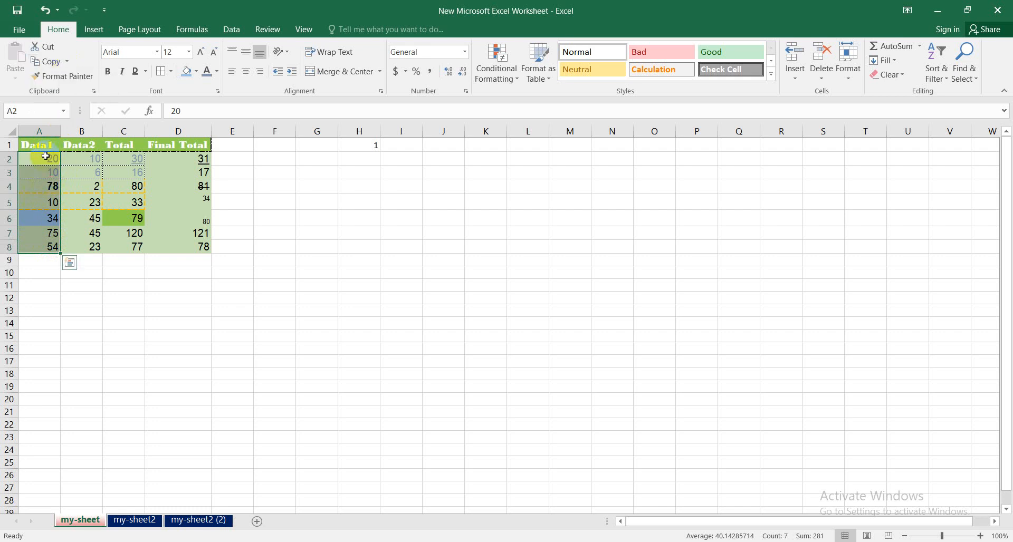
double_click(45, 156)
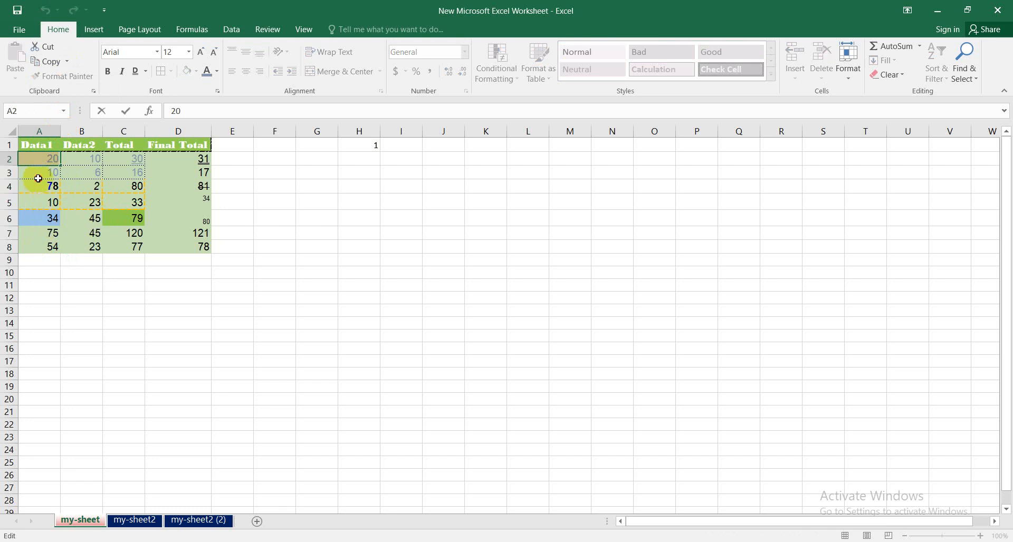
left_click_drag(42, 157, 38, 242)
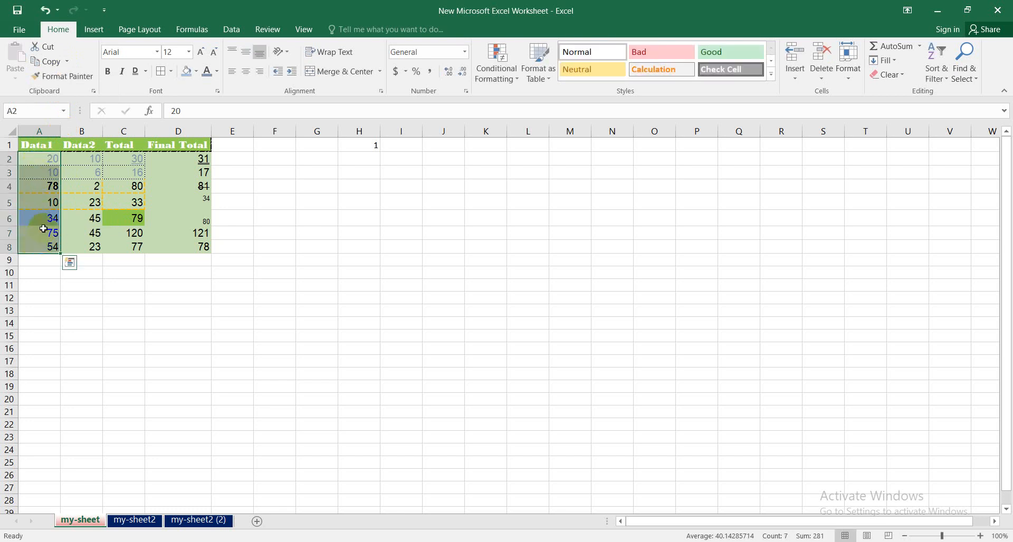
key("ctrl+c")
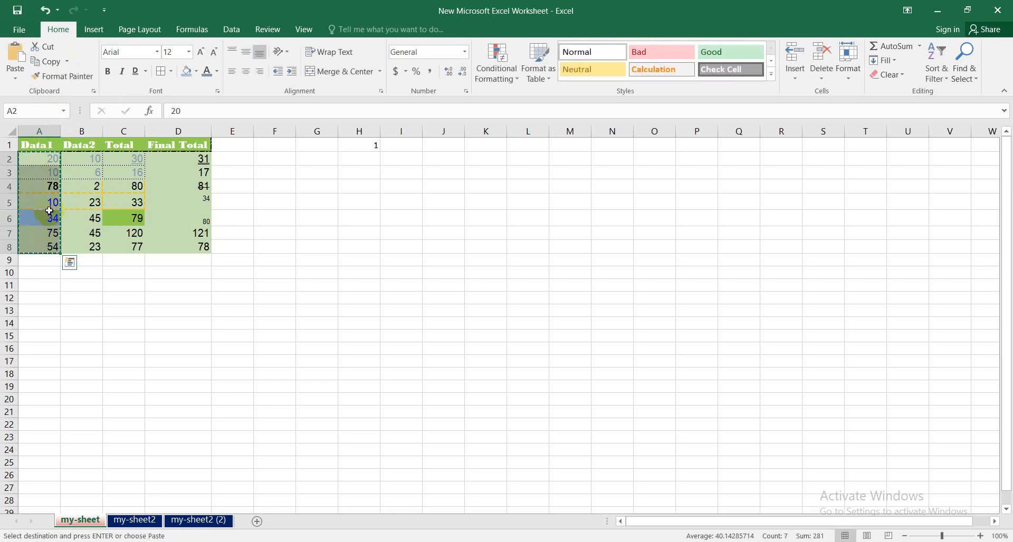
- Paste the copied cells with all their formatting into the range starting at A10
left_click(39, 275)
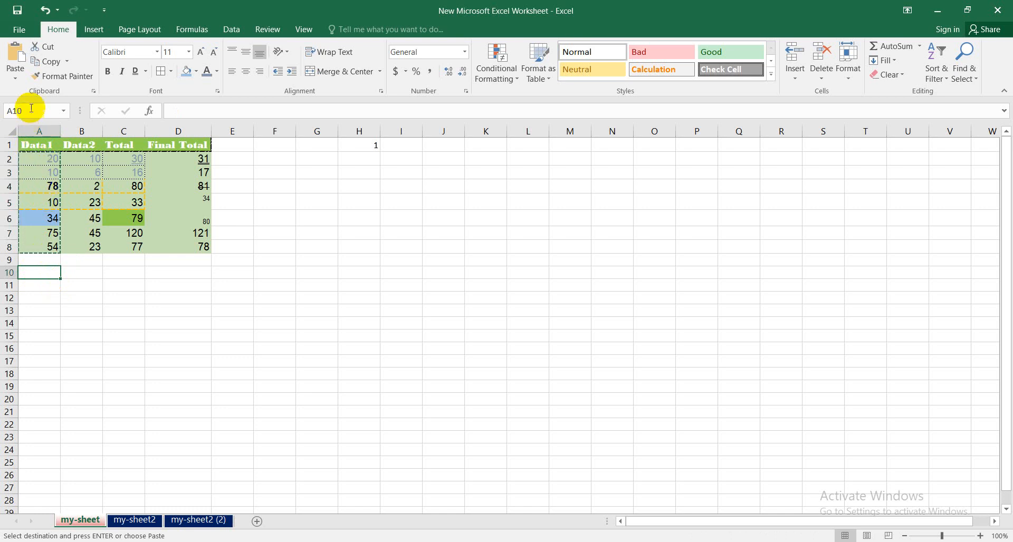
left_click(15, 76)
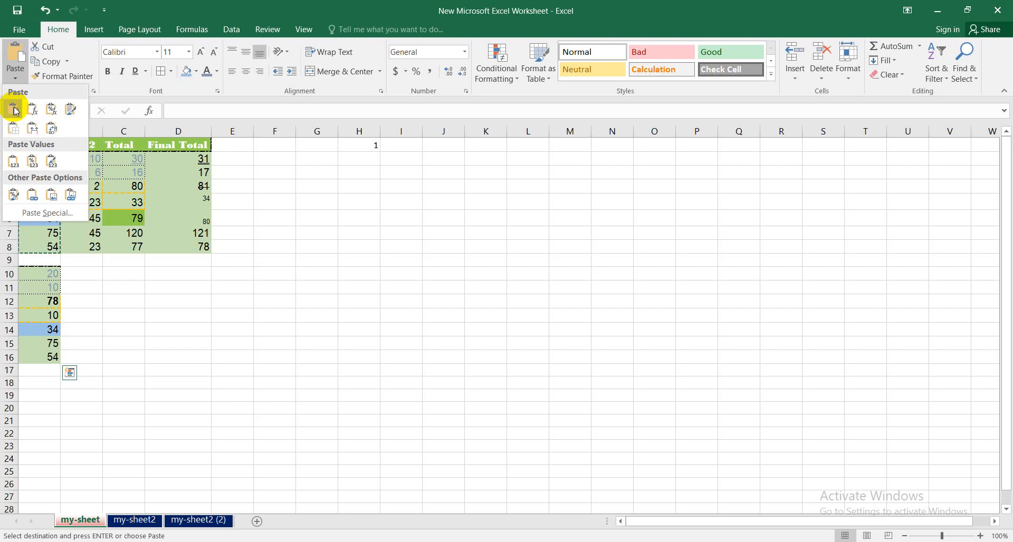
left_click(15, 110)
- Paste the copied cells into the range starting at B10 using the Formulas & Number Formatting paste option
left_click(82, 275)
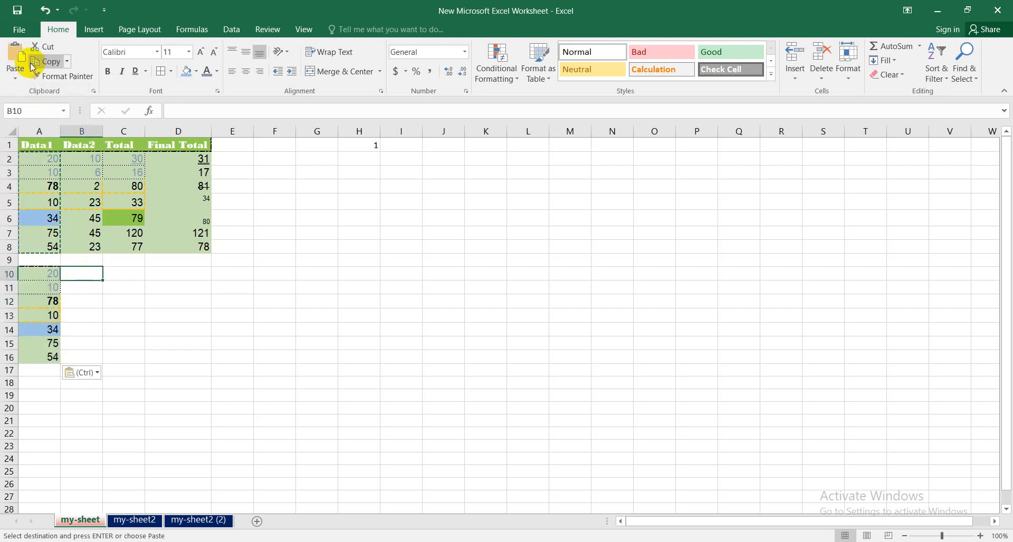
left_click(16, 77)
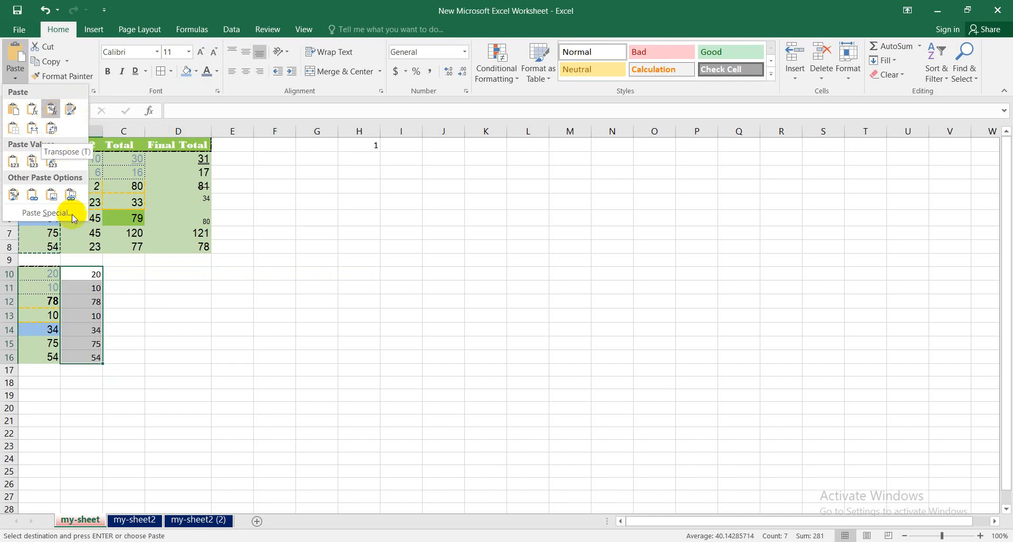
left_click(54, 117)
left_click(510, 315)
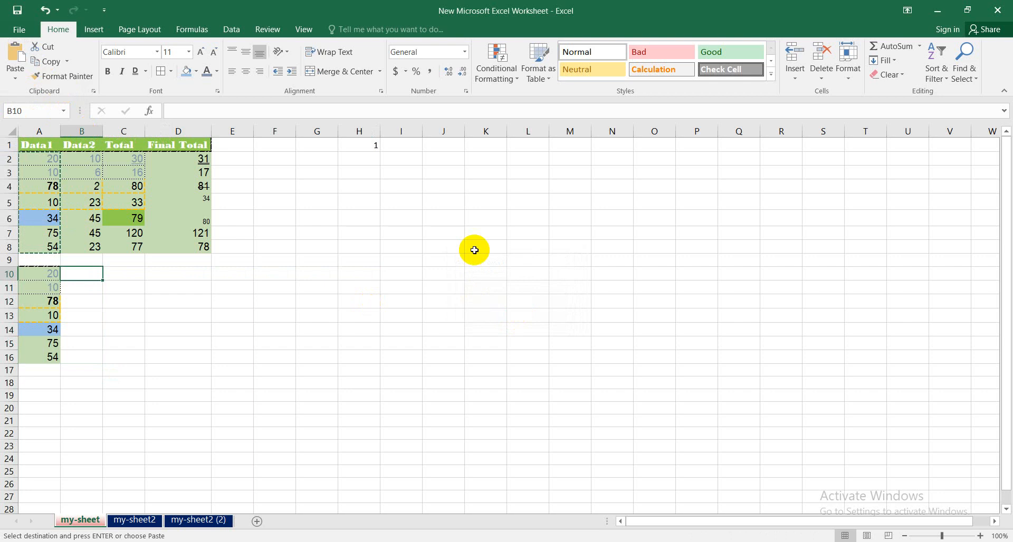
left_click(20, 81)
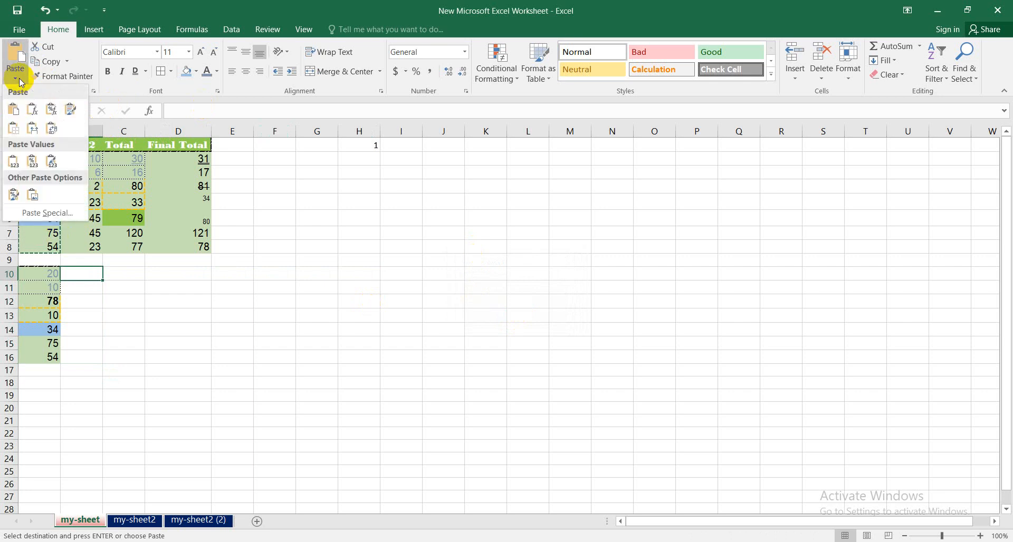
left_click(49, 112)
left_click(246, 410)
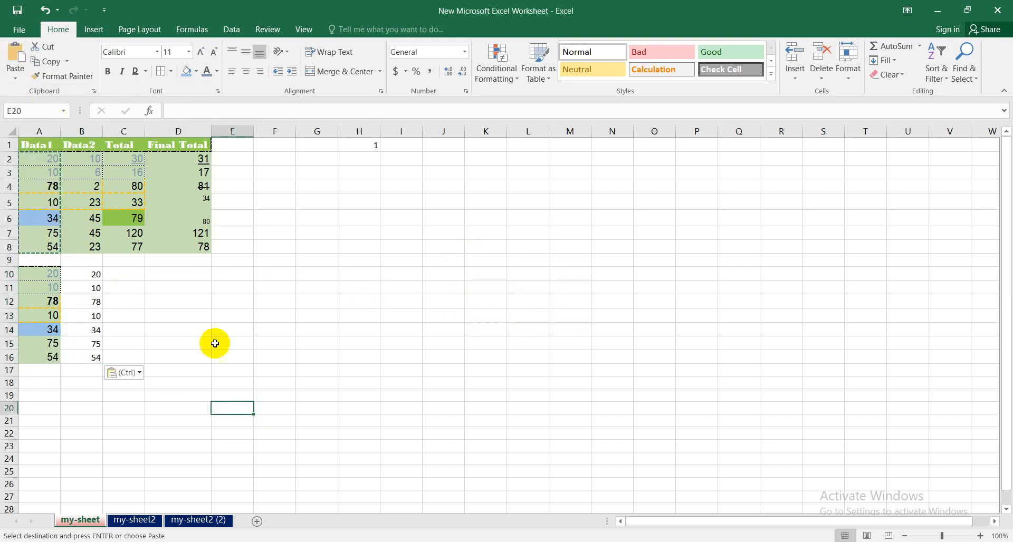
left_click_drag(94, 275, 84, 343)
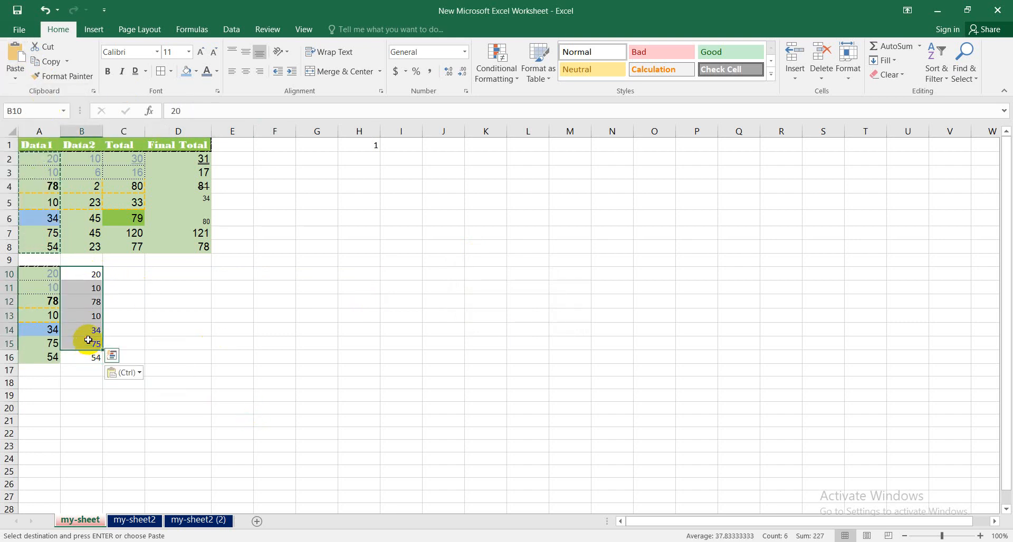
left_click(125, 274)
left_click(15, 70)
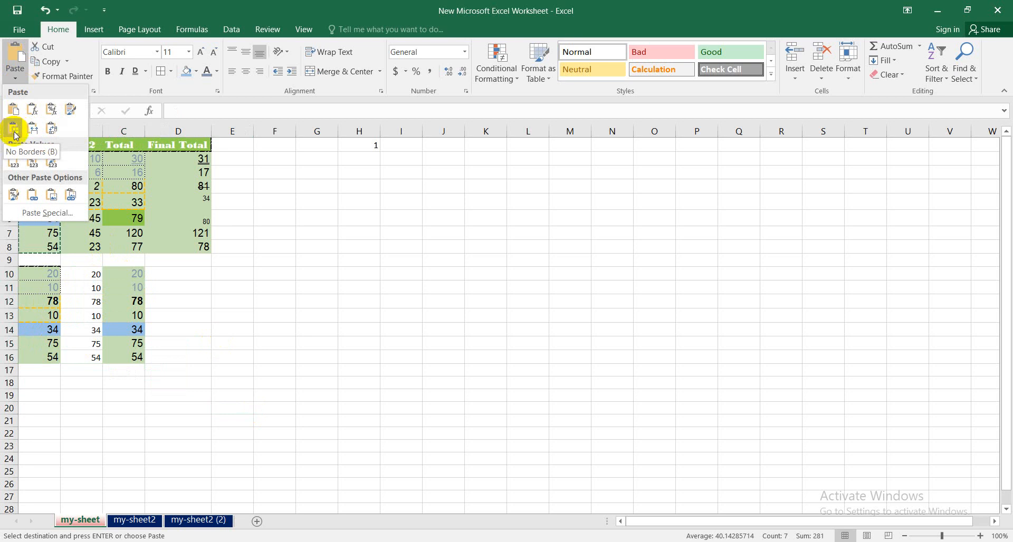
left_click(294, 332)
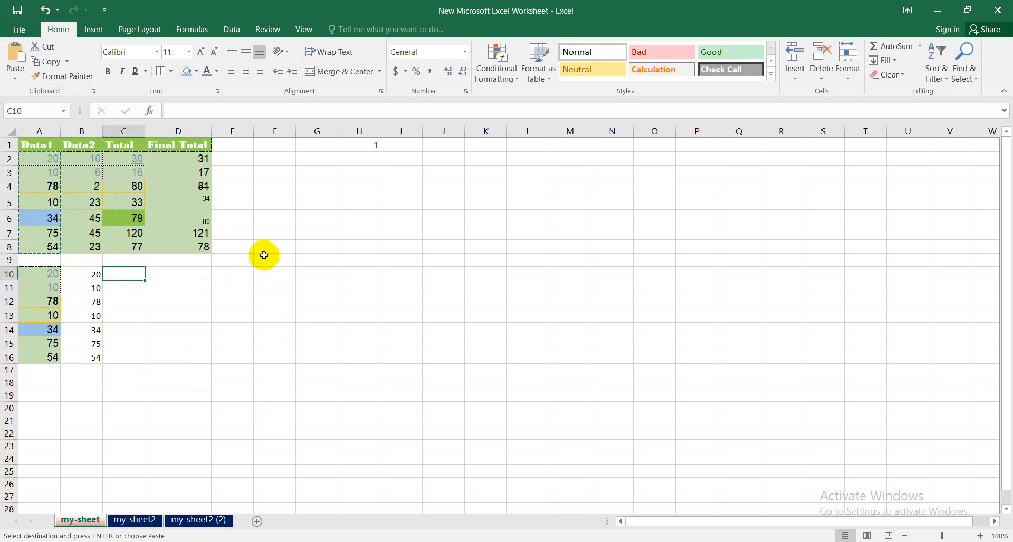
left_click(221, 312)
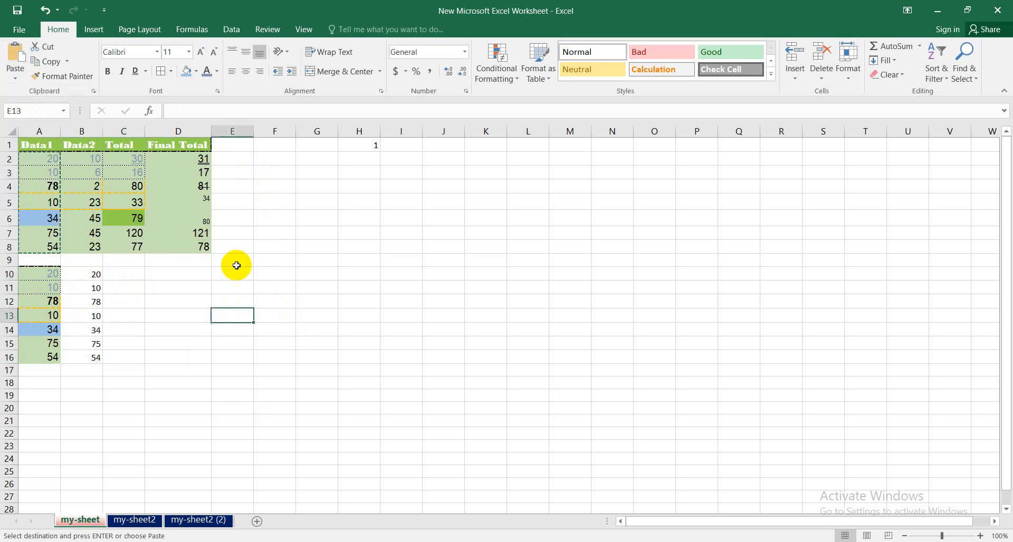
- Copy the Final Total values in cells D2:D8
left_click(184, 161)
left_click_drag(184, 161, 185, 249)
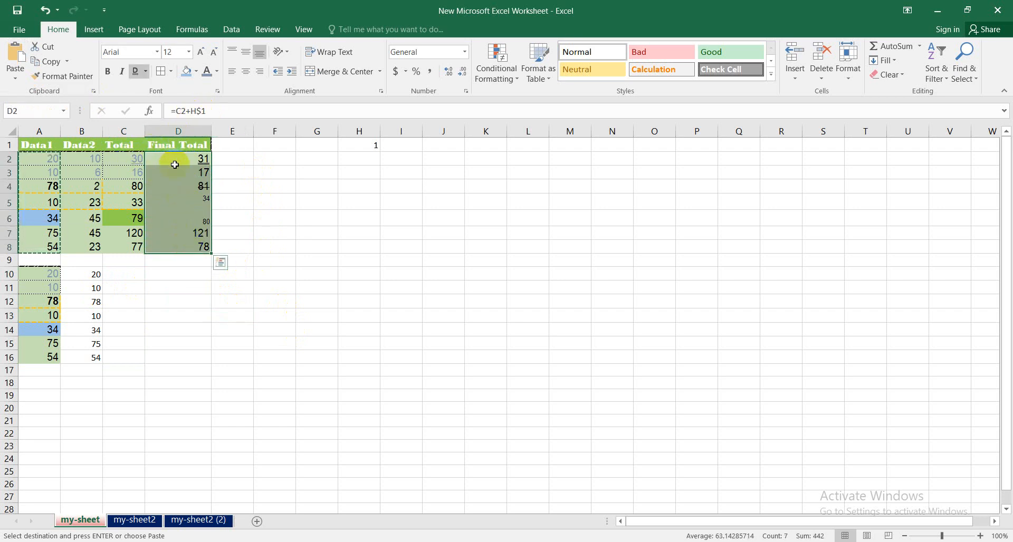
key("ctrl+q")
left_click_drag(178, 163, 173, 249)
key("ctrl+c")
- Paste the copied cells into the range starting at E2 using the Formulas paste option
left_click(238, 159)
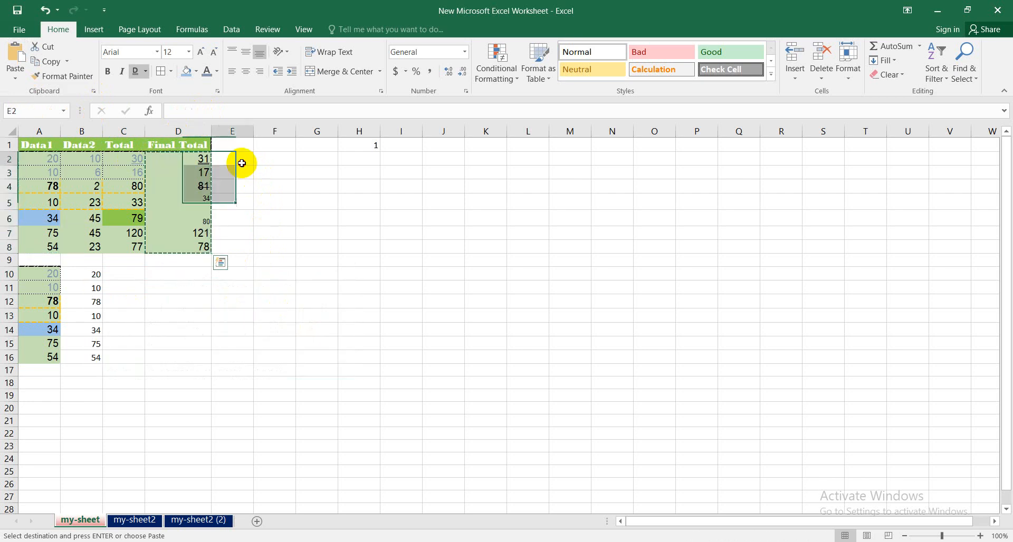
left_click(15, 74)
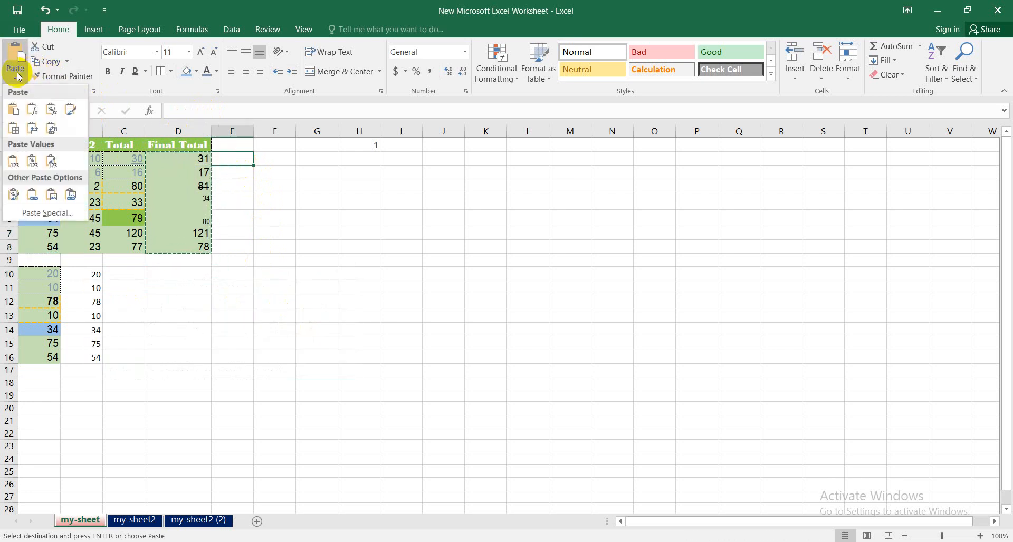
left_click(30, 110)
- Check the formulas pasted into cells E2 and E3, and undo the formula paste
left_click(235, 160)
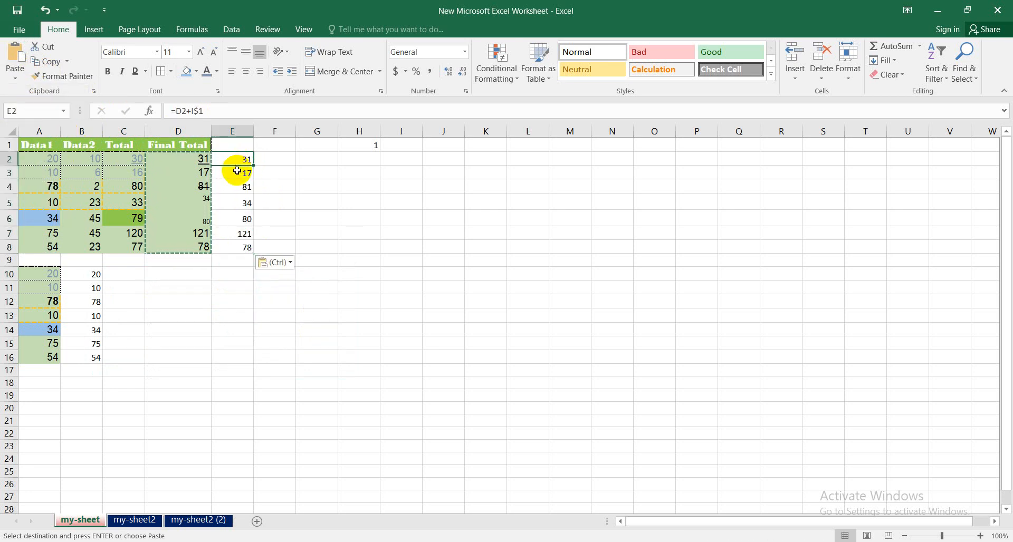
left_click(235, 174)
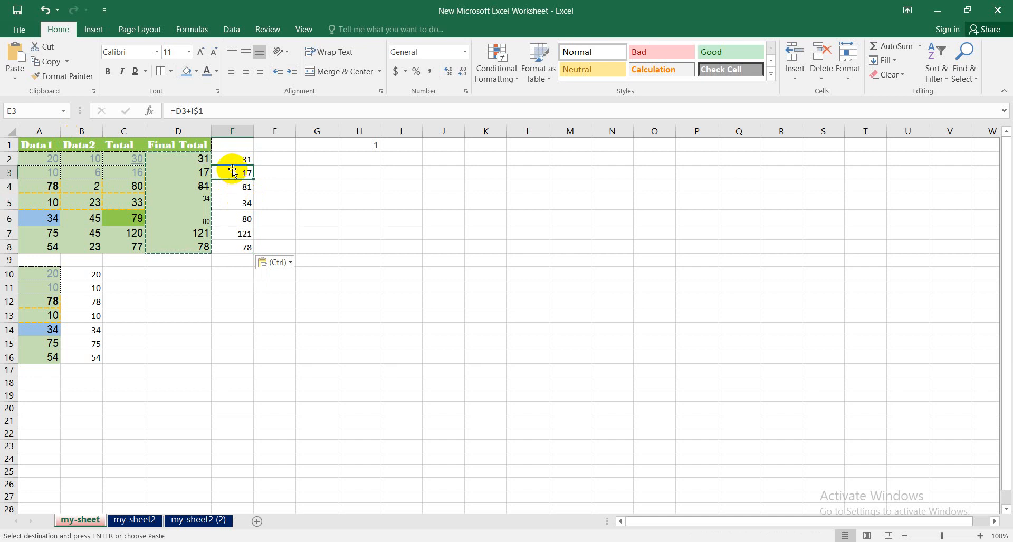
left_click(248, 161)
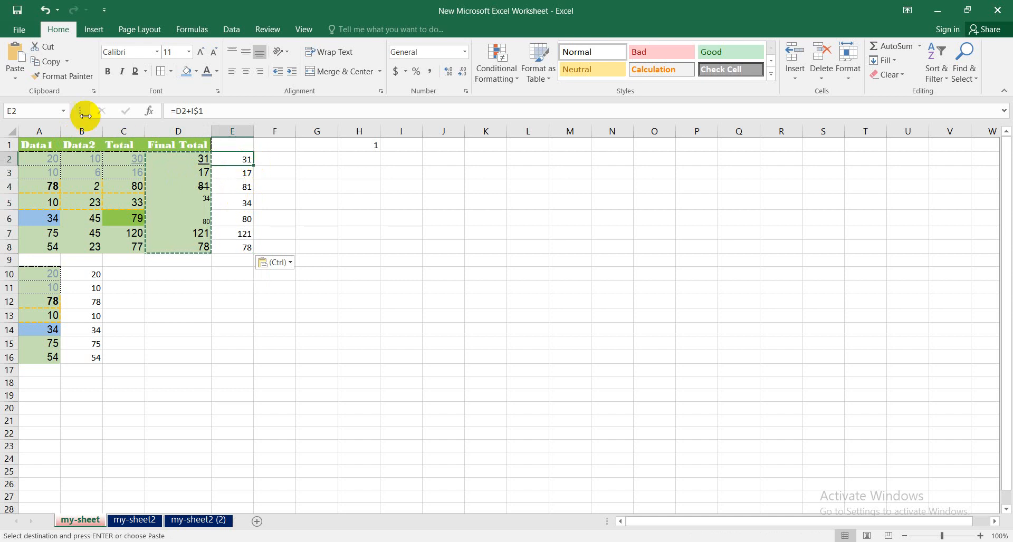
left_click(273, 163)
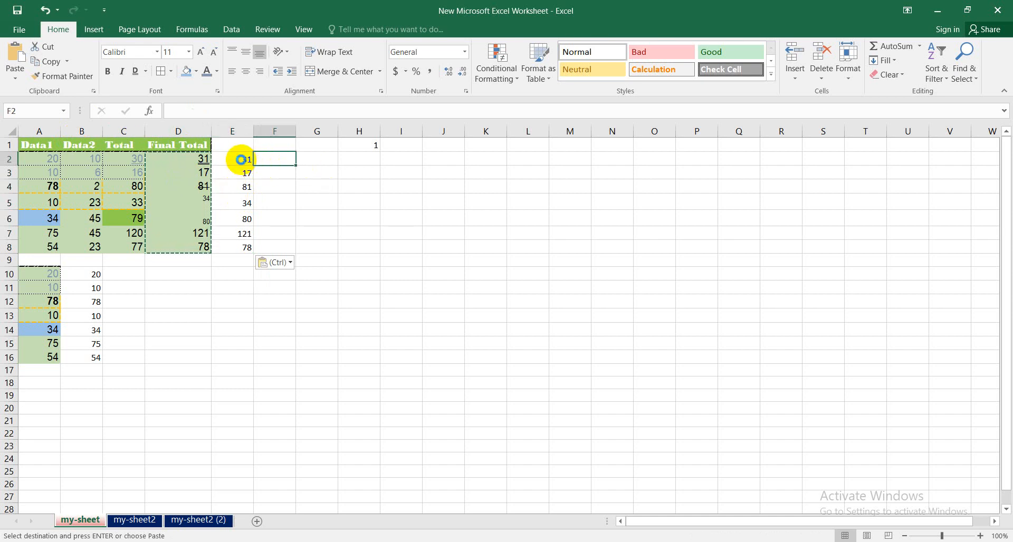
key("ctrl+z")
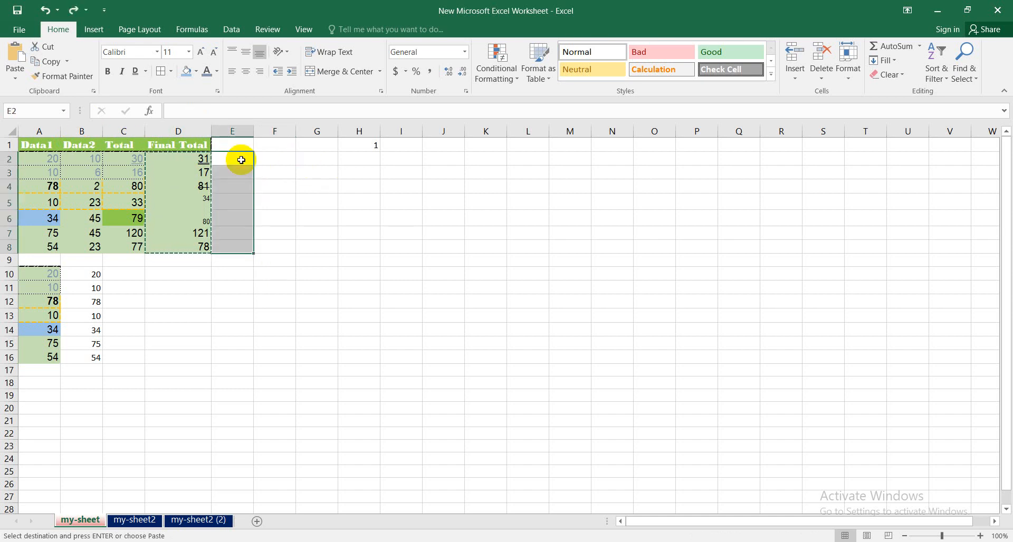
- Paste the copied cells as values only into the range starting at E2, and check the contents of the pasted cells
left_click(17, 80)
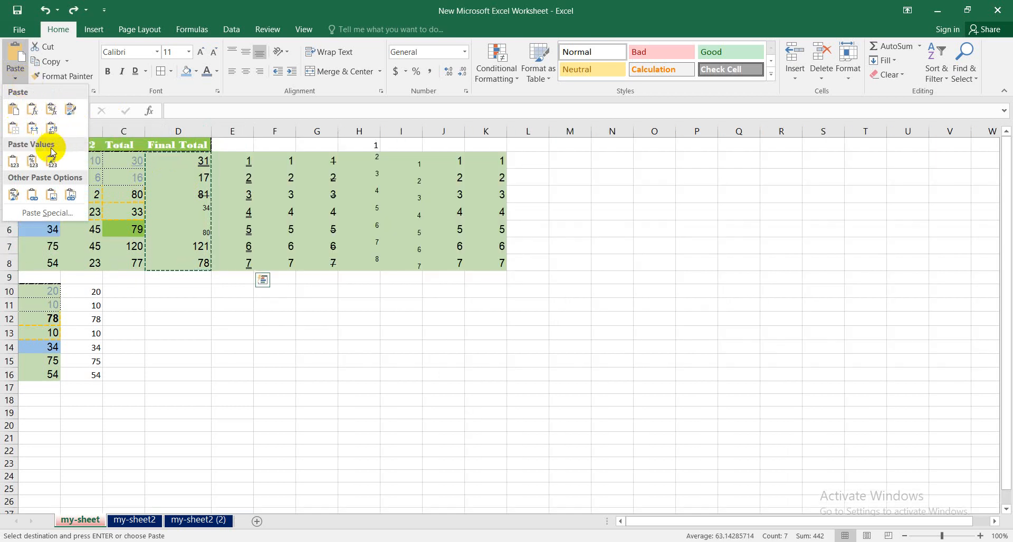
left_click(13, 165)
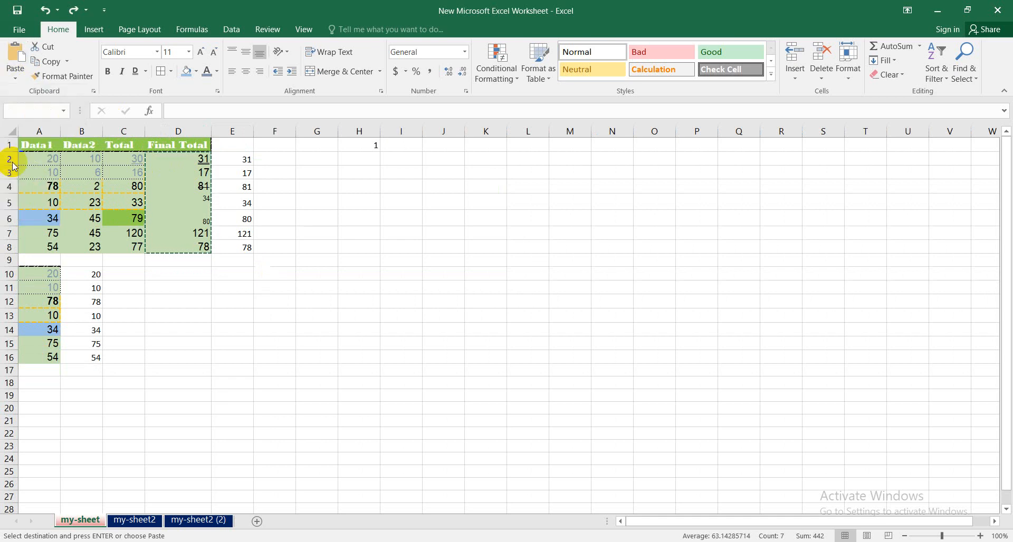
left_click(246, 164)
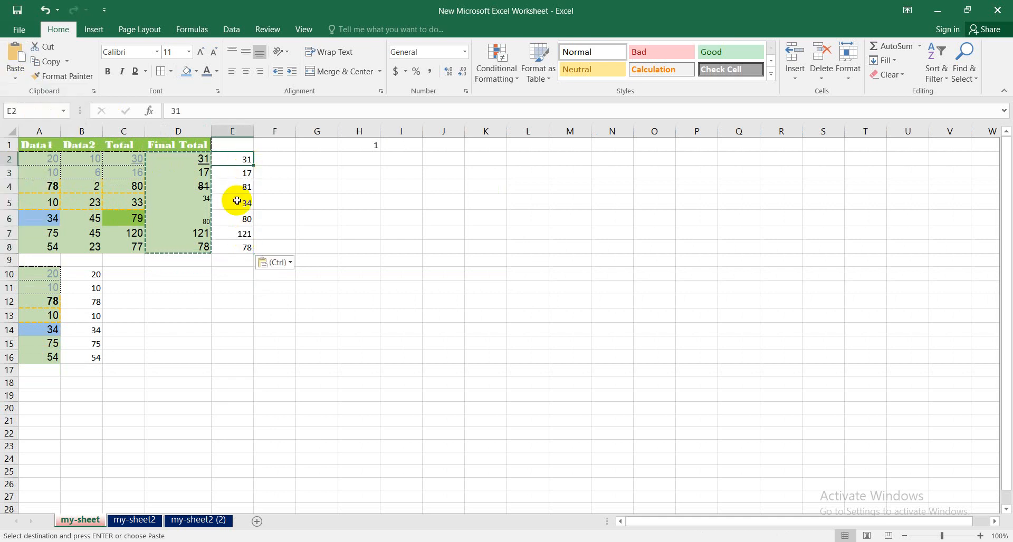
key("Down")
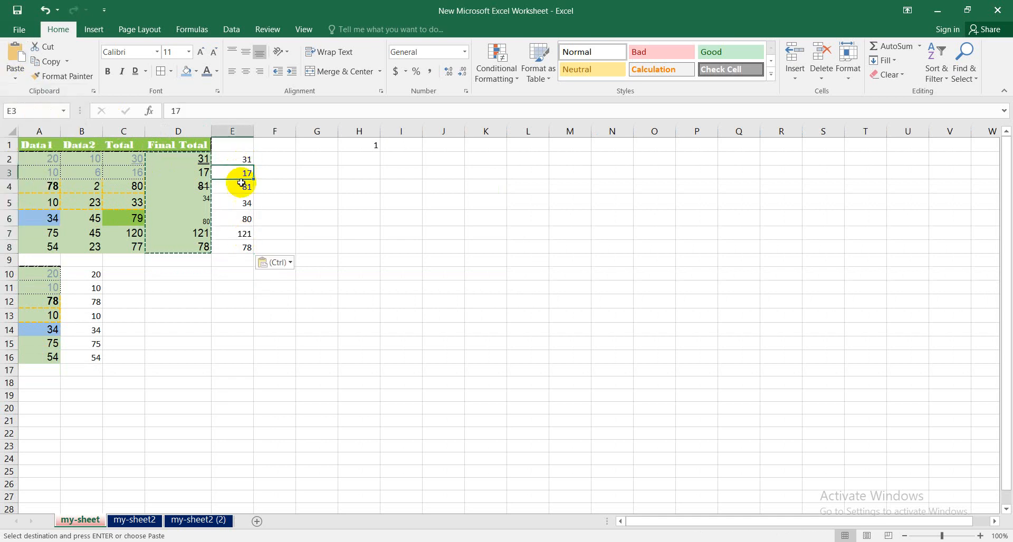
key("Down")
key("Down")
left_click(246, 159)
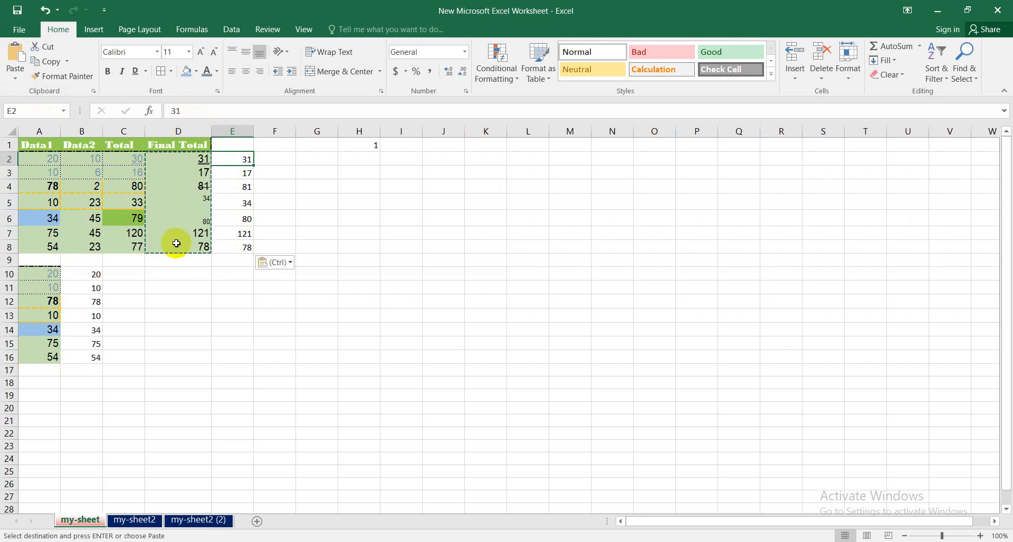
left_click(15, 74)
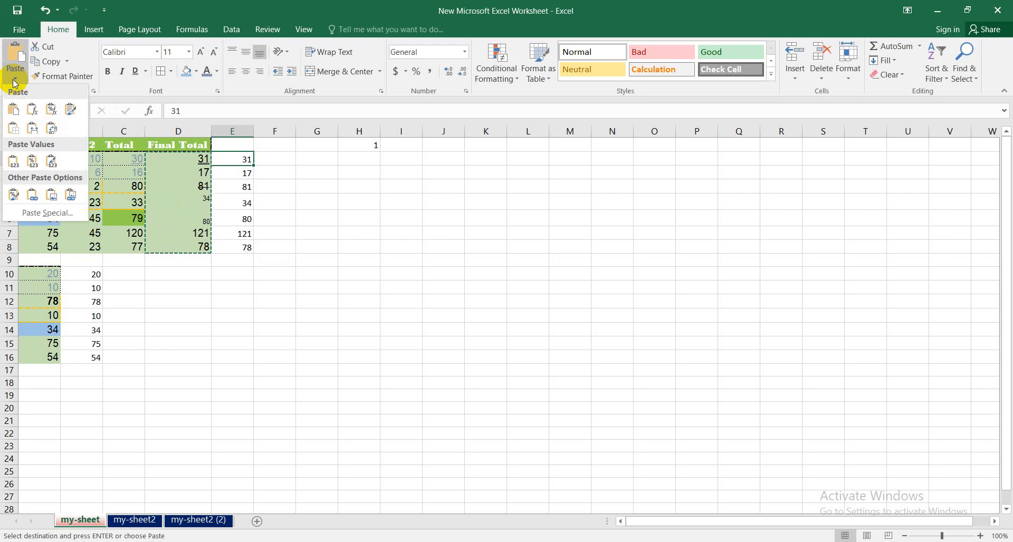
left_click(32, 165)
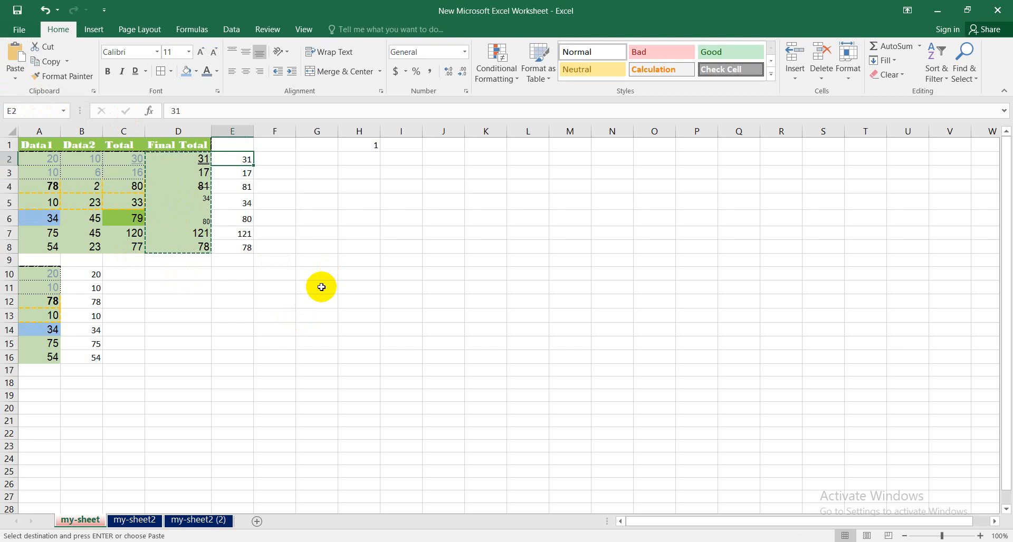
left_click(321, 286)
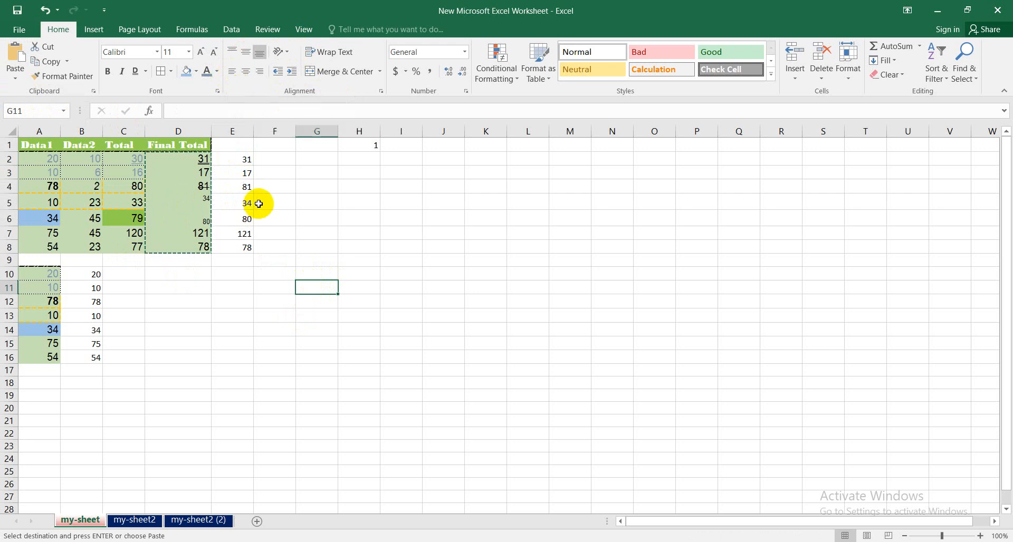
- Increase the heights of rows 10, 11 and 12 to several times the standard row height
left_click(91, 275)
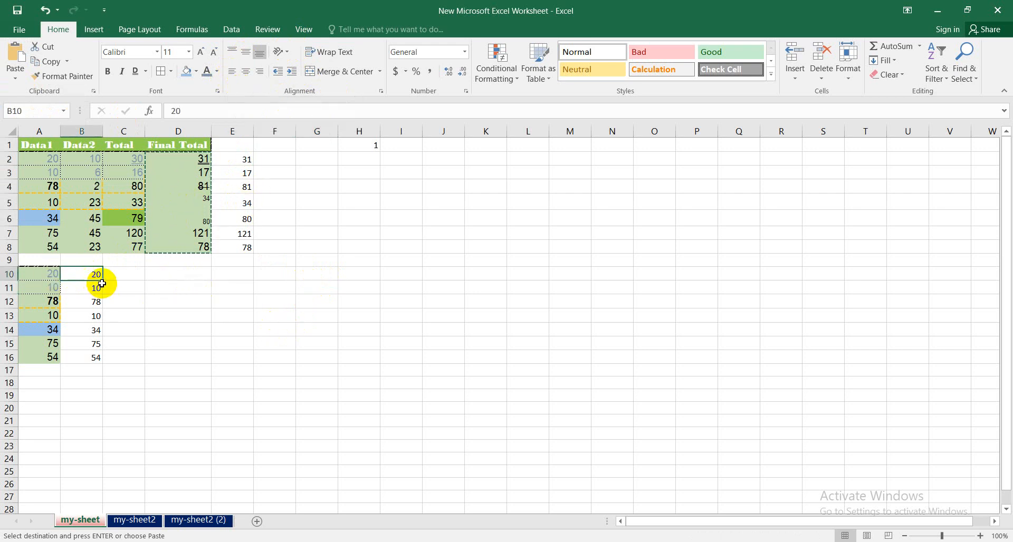
left_click_drag(10, 281, 9, 401)
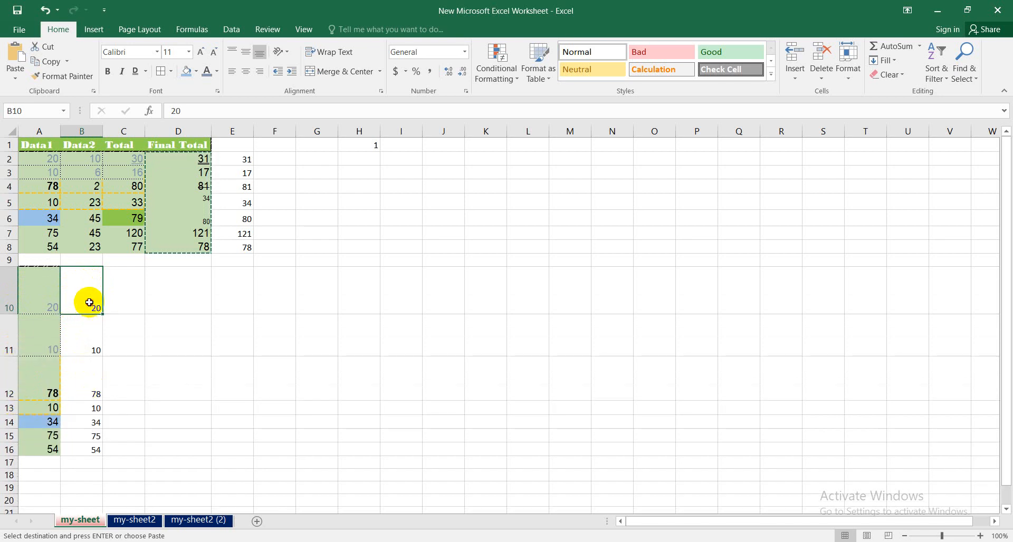
- Center the content of cell A10 horizontally and align it to the middle vertically
left_click(43, 292)
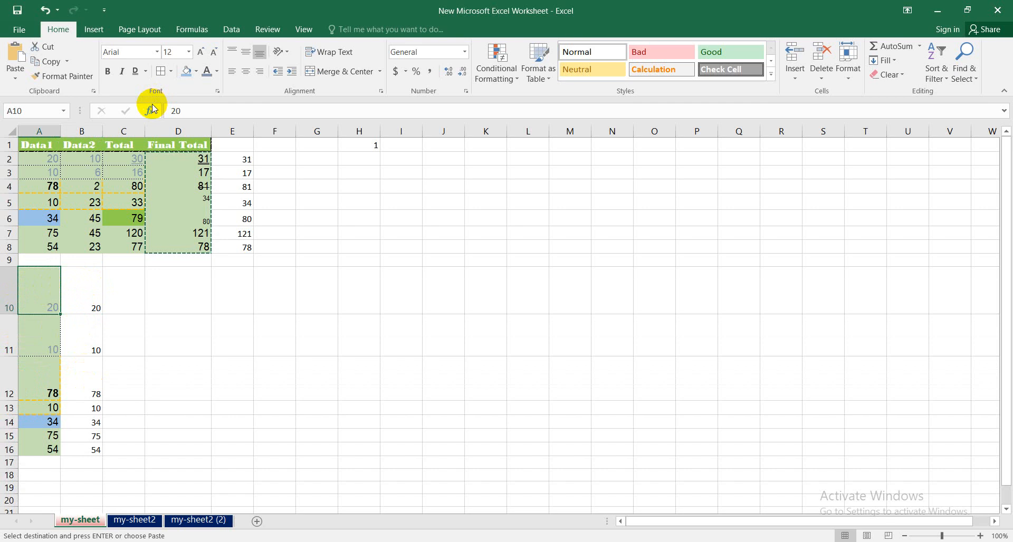
left_click(246, 77)
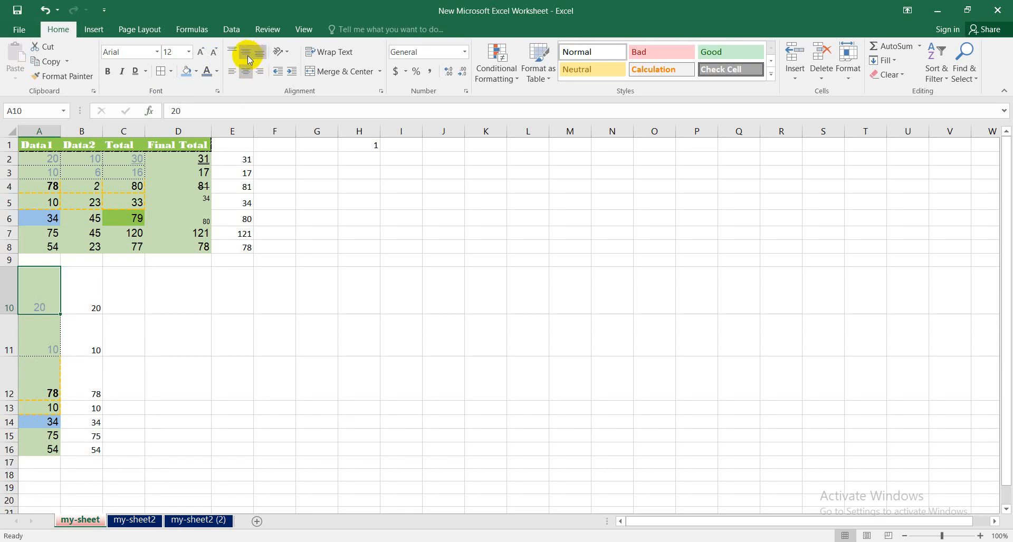
left_click(248, 56)
- Try the top, bottom, left and right alignments on cell A10, and return it to middle and center alignment
left_click(233, 53)
left_click(244, 54)
left_click(259, 55)
left_click(246, 53)
left_click(234, 71)
left_click(246, 74)
left_click(258, 75)
left_click(261, 54)
left_click(244, 71)
left_click(231, 72)
left_click(232, 50)
left_click(246, 52)
left_click(246, 70)
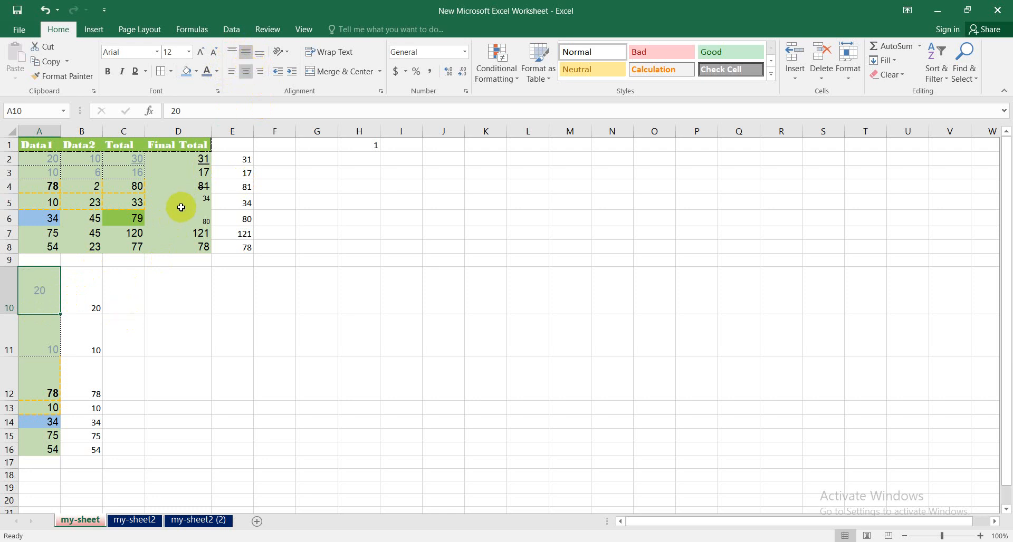
left_click(203, 385)
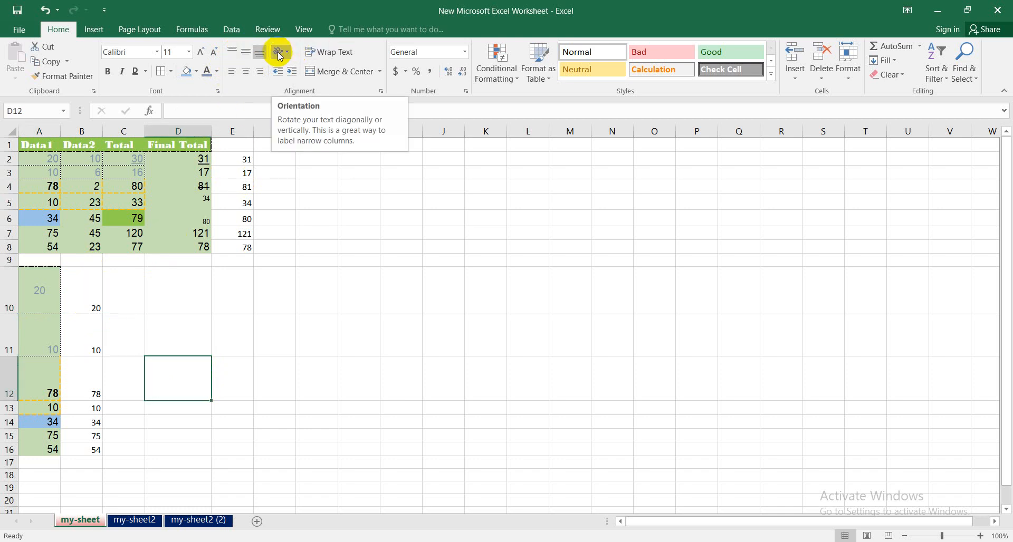
- Rotate the text in cell A10 with the Angle Counterclockwise orientation
left_click(55, 289)
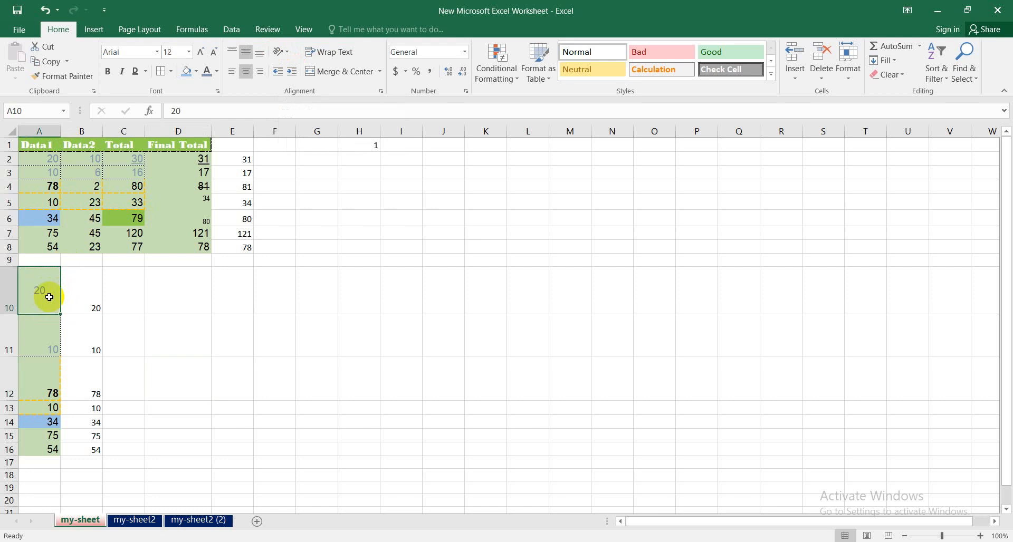
left_click(281, 52)
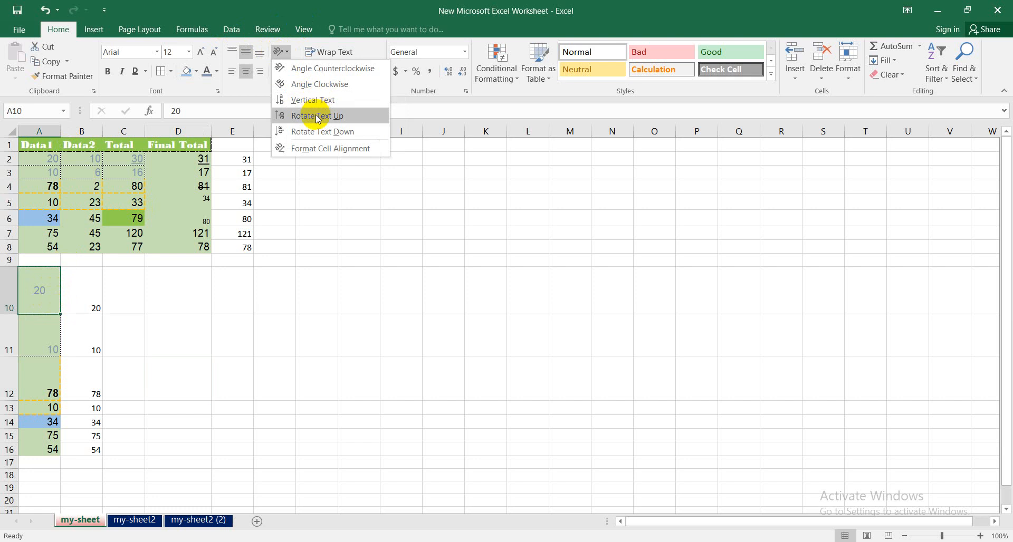
left_click(323, 68)
left_click(119, 364)
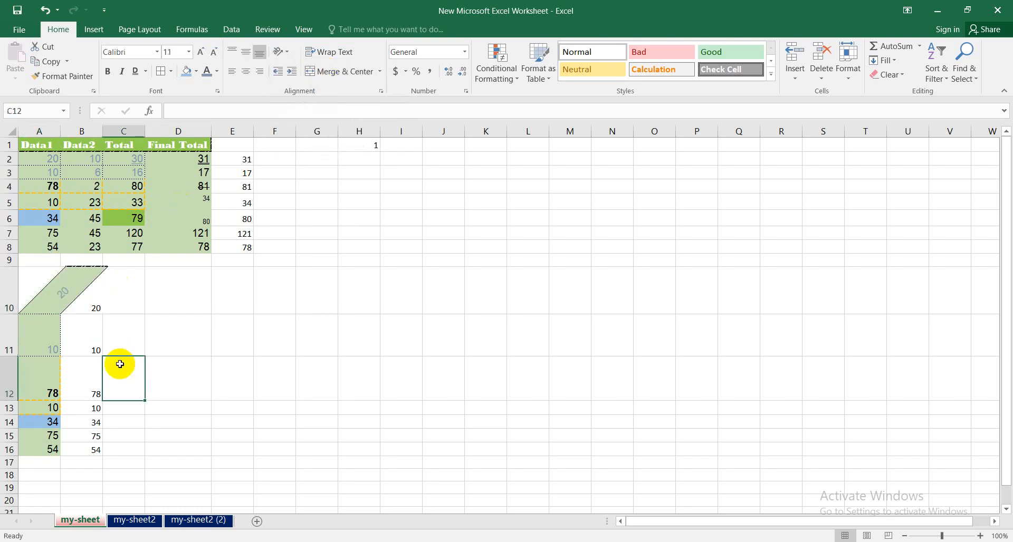
- Rotate the text in cell B10 with the Angle Clockwise orientation
left_click(92, 306)
left_click(282, 55)
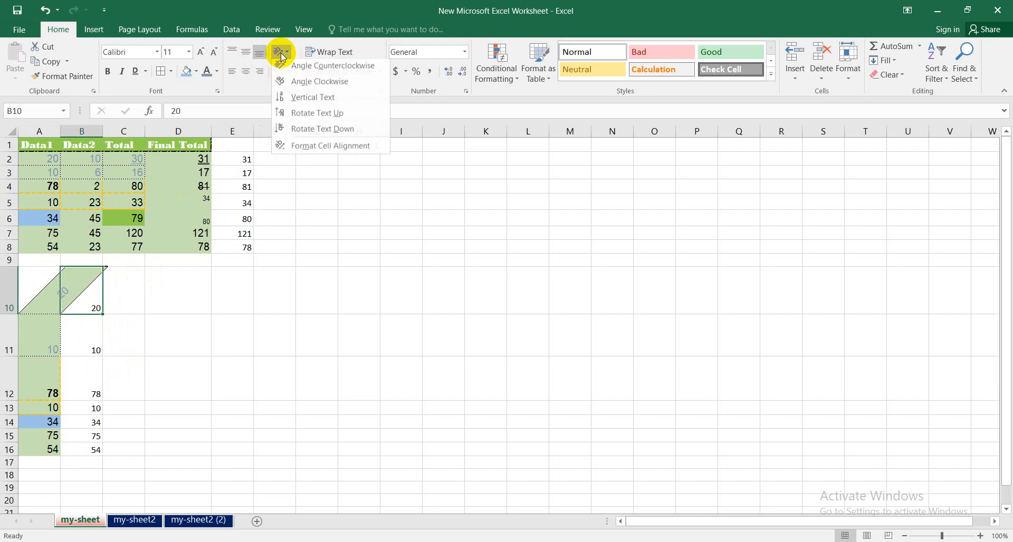
left_click(325, 84)
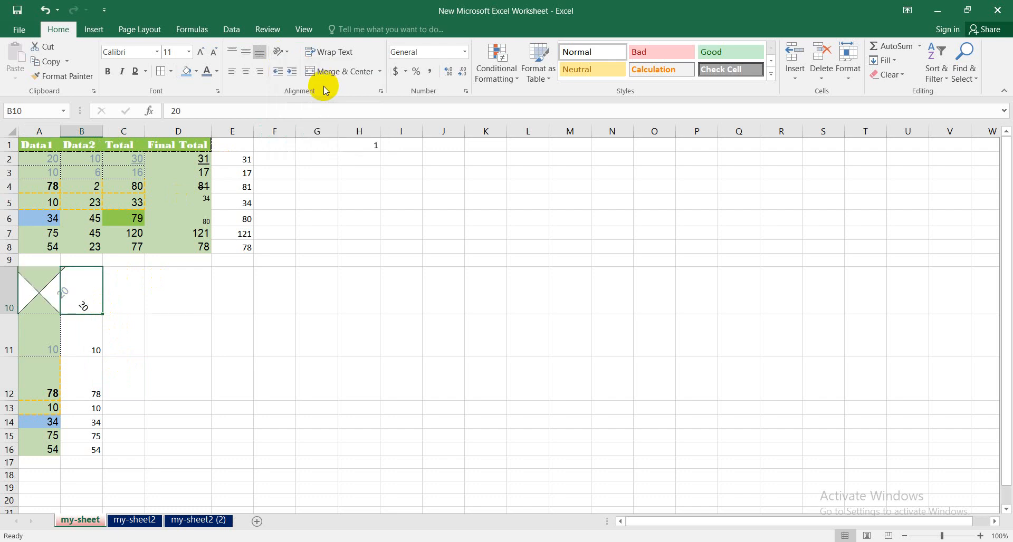
- Set the text orientation of cell A11 to Vertical Text
left_click(38, 344)
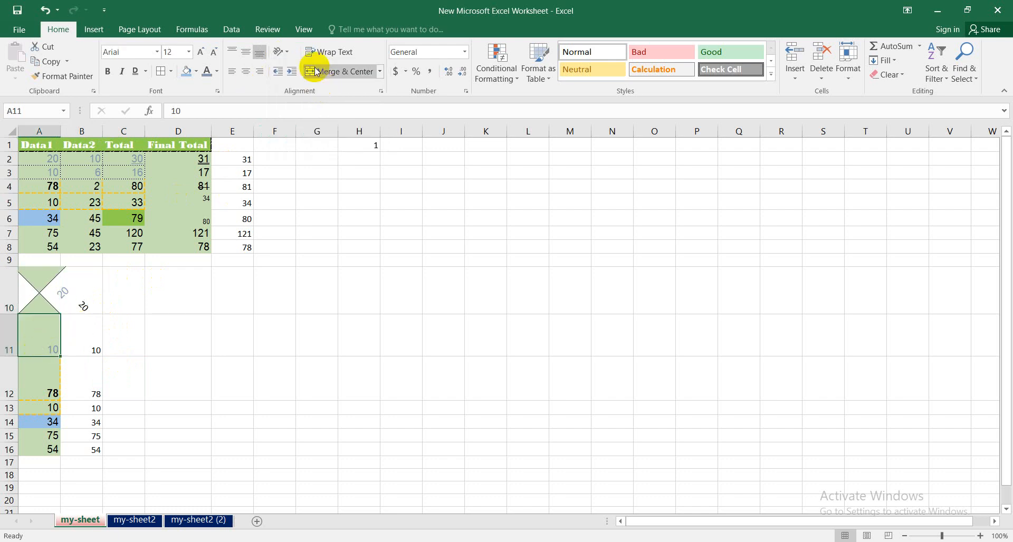
left_click(283, 52)
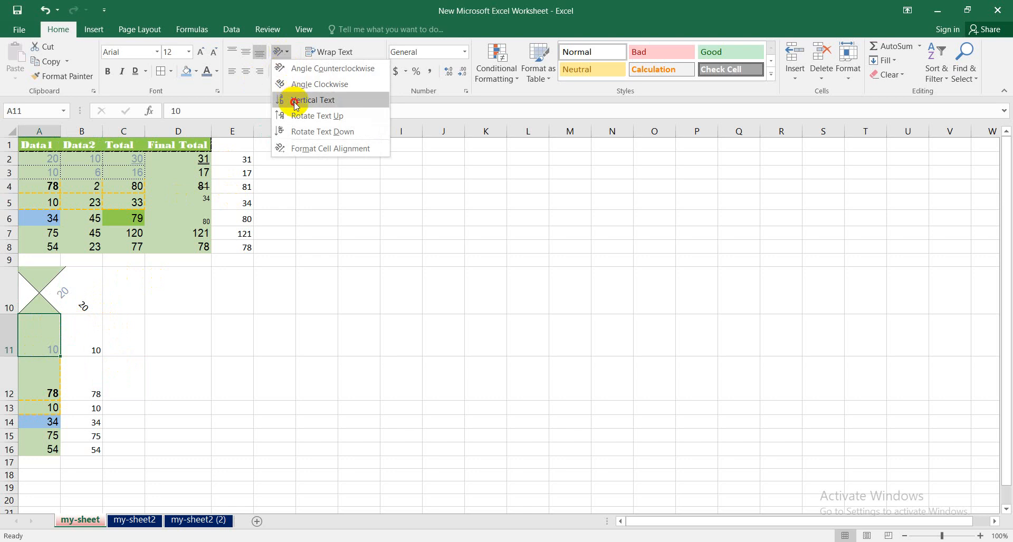
left_click(295, 100)
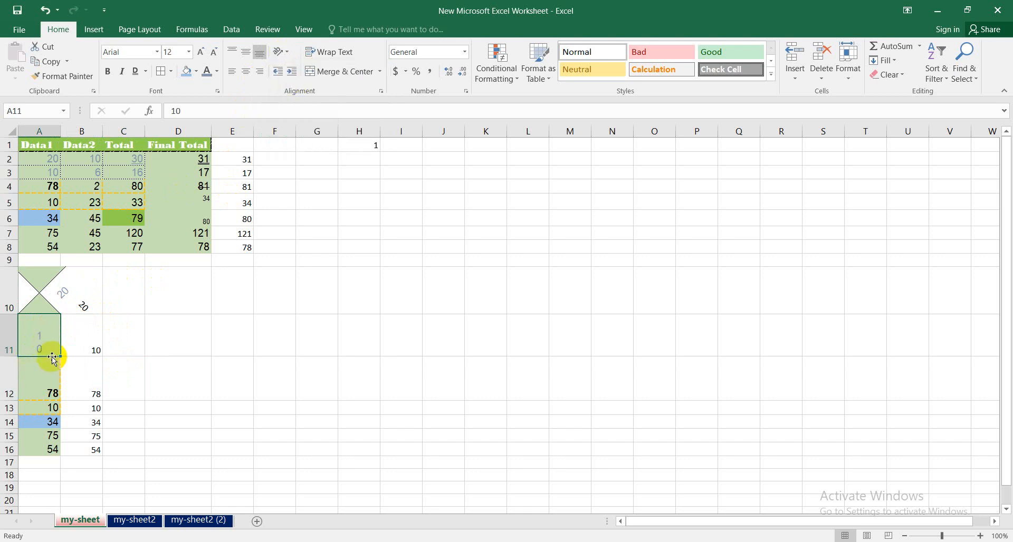
- Rotate the text in cell B11 with the Rotate Text Up orientation
left_click(280, 51)
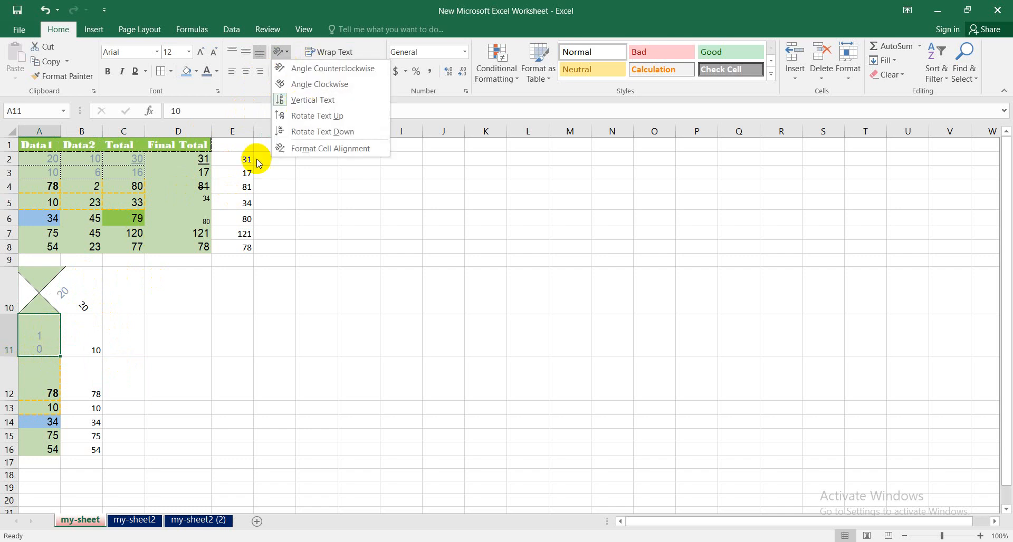
left_click(90, 334)
left_click(90, 333)
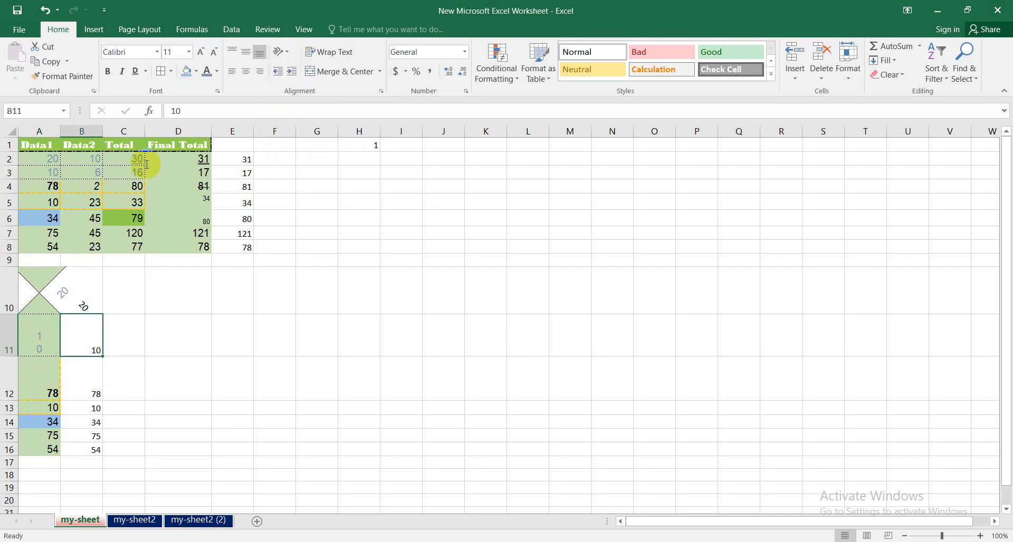
left_click(280, 51)
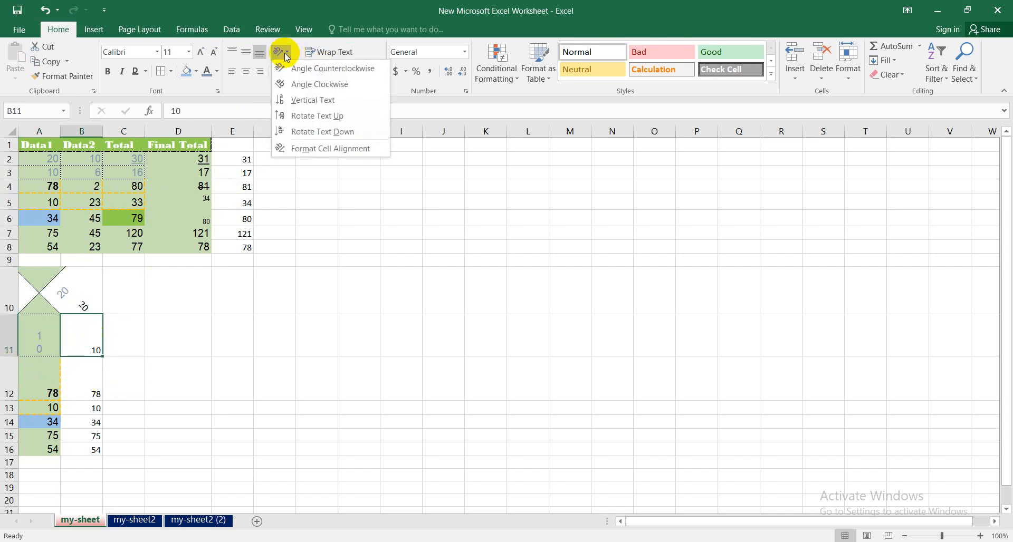
left_click(305, 117)
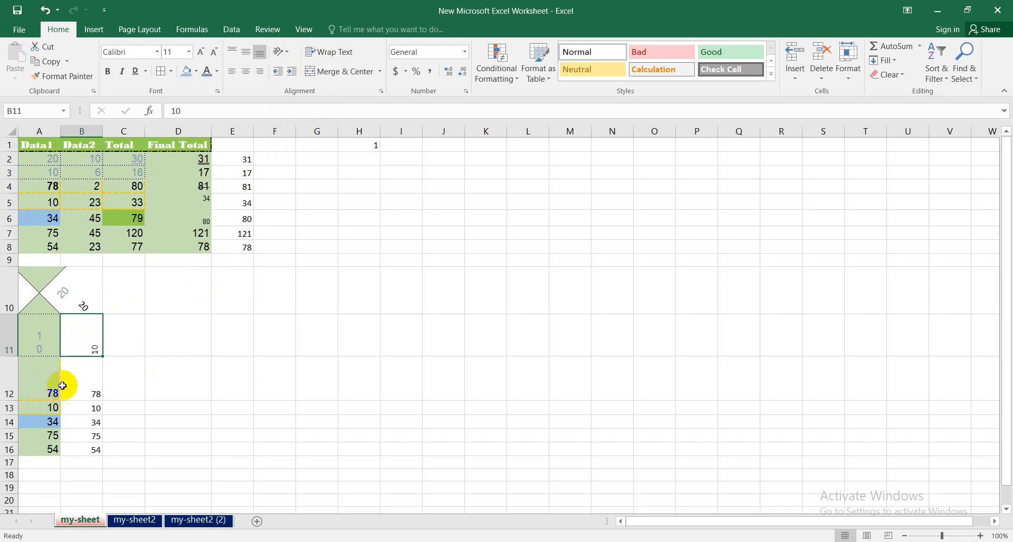
- Rotate the text in cell B12 with the Rotate Text Down orientation
left_click(82, 379)
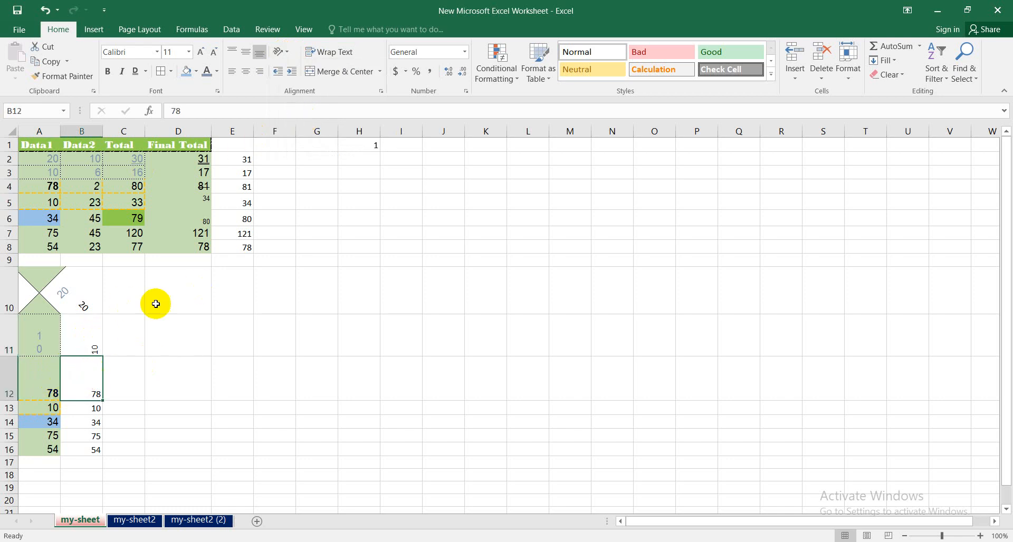
left_click(288, 53)
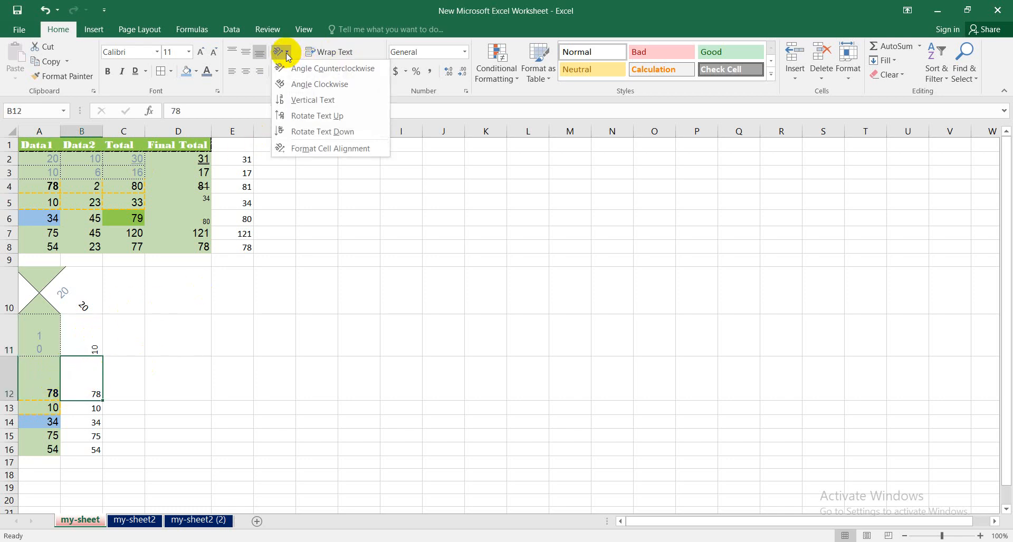
left_click(312, 132)
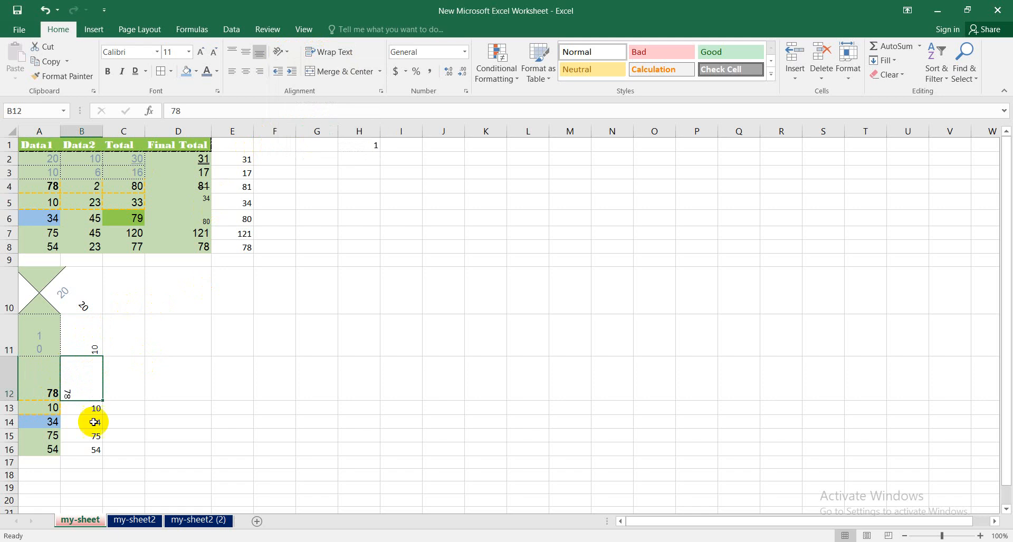
- Align the rotated text in cells B12 and B11 to the middle and center
left_click(247, 72)
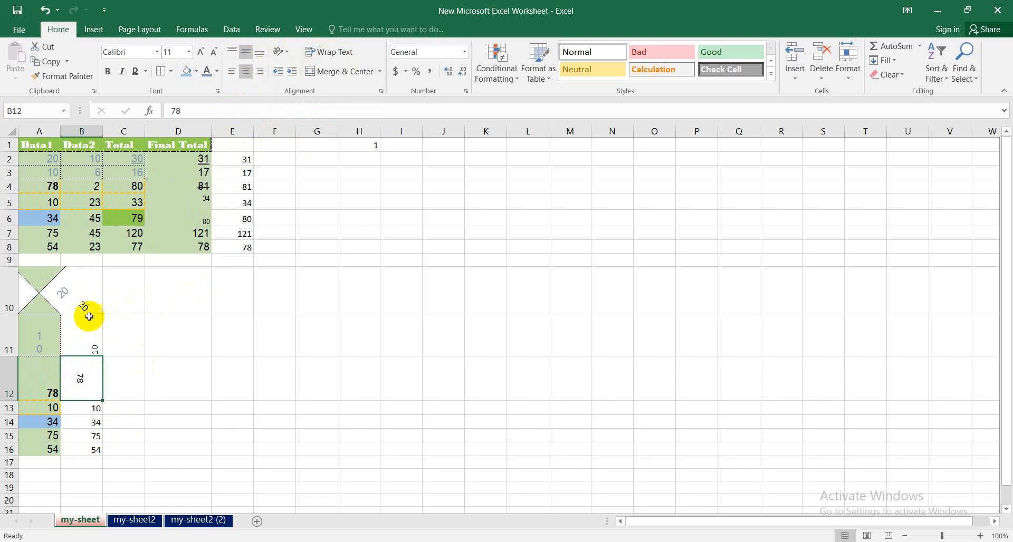
left_click(82, 341)
left_click(244, 56)
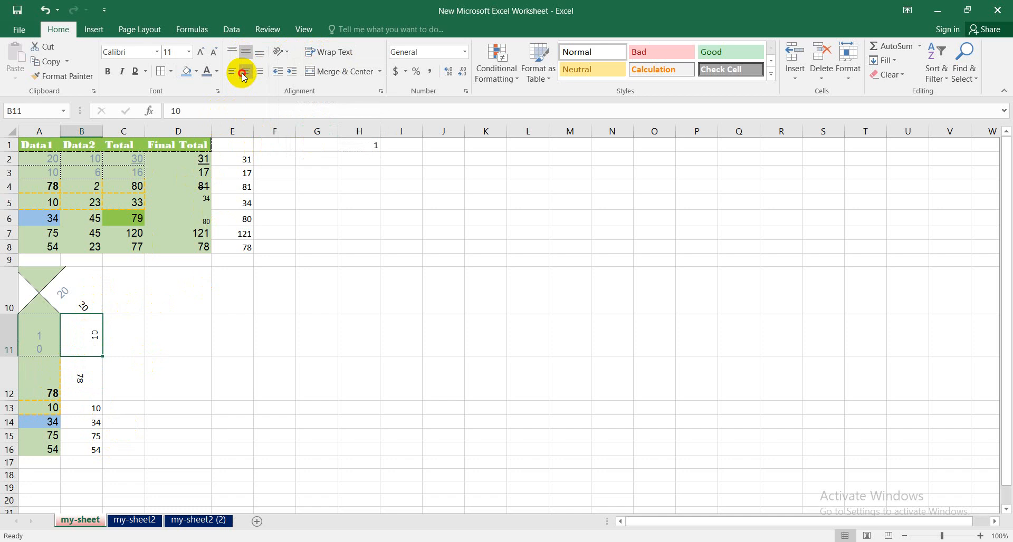
left_click(155, 421)
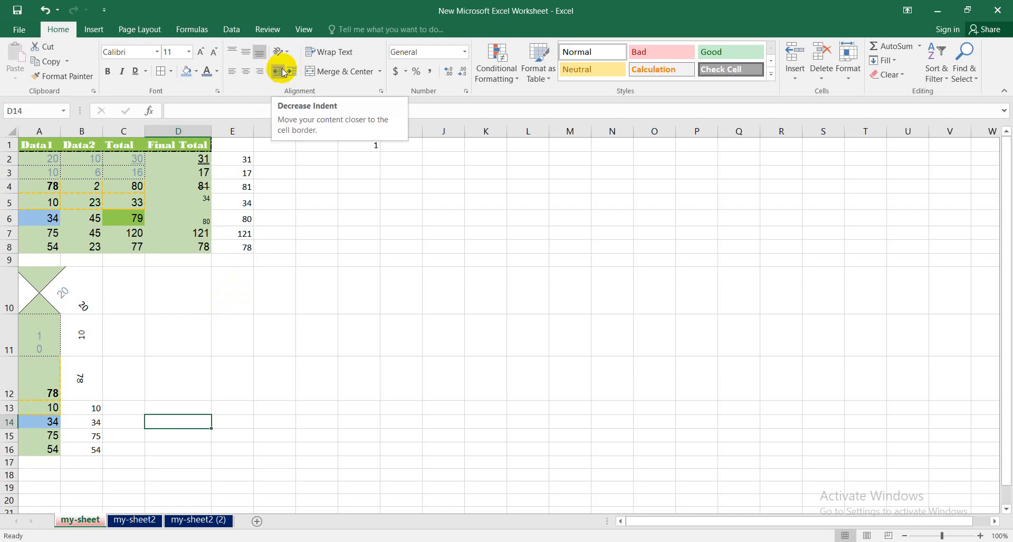
- Try increasing and decreasing the indent of cell A12, leaving its value indented one level from the left edge
left_click(47, 378)
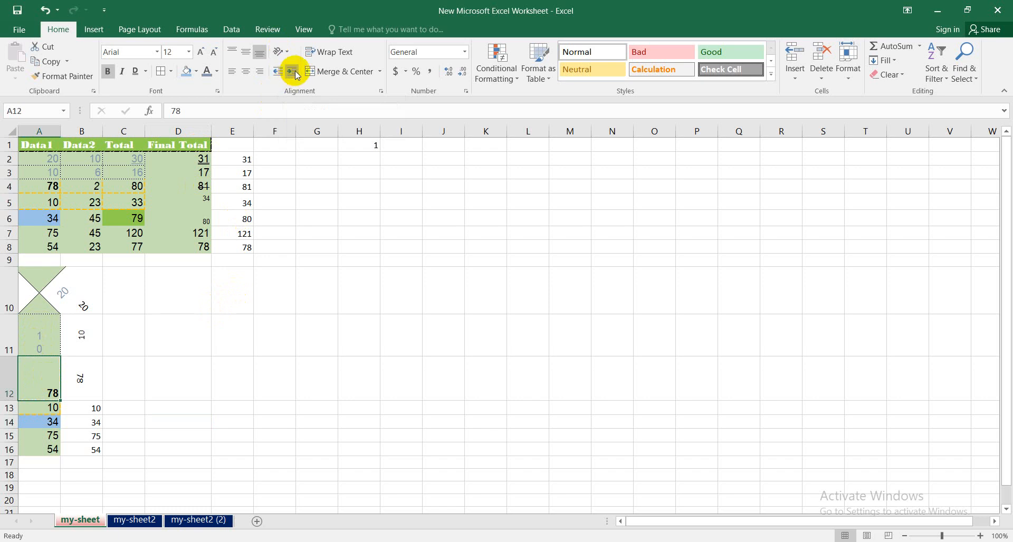
double_click(48, 371)
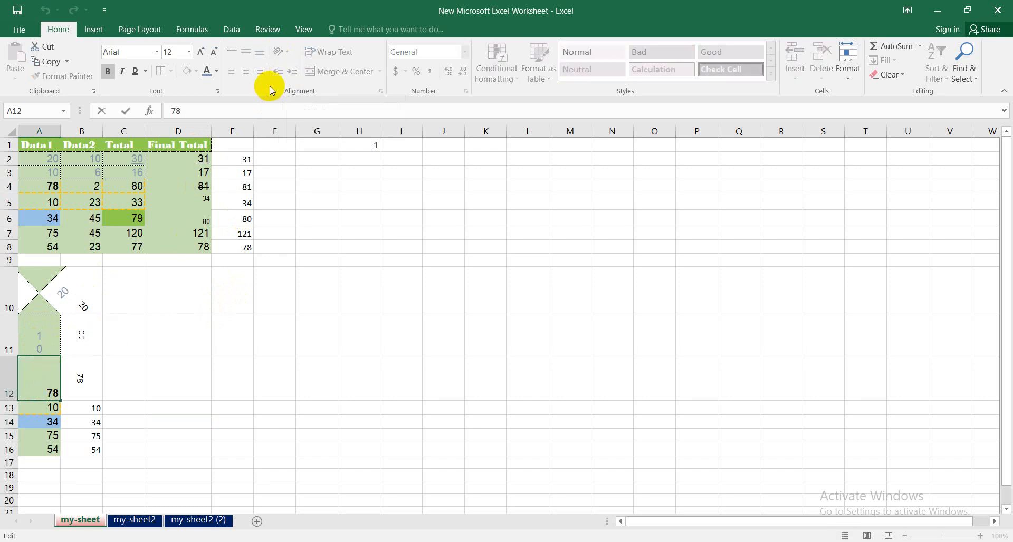
left_click(240, 343)
left_click(50, 382)
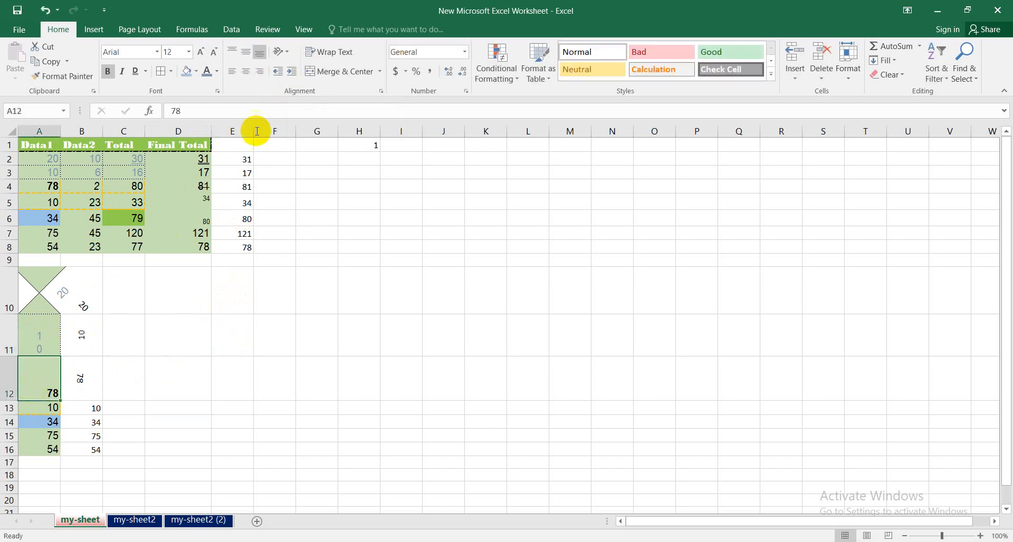
left_click(295, 72)
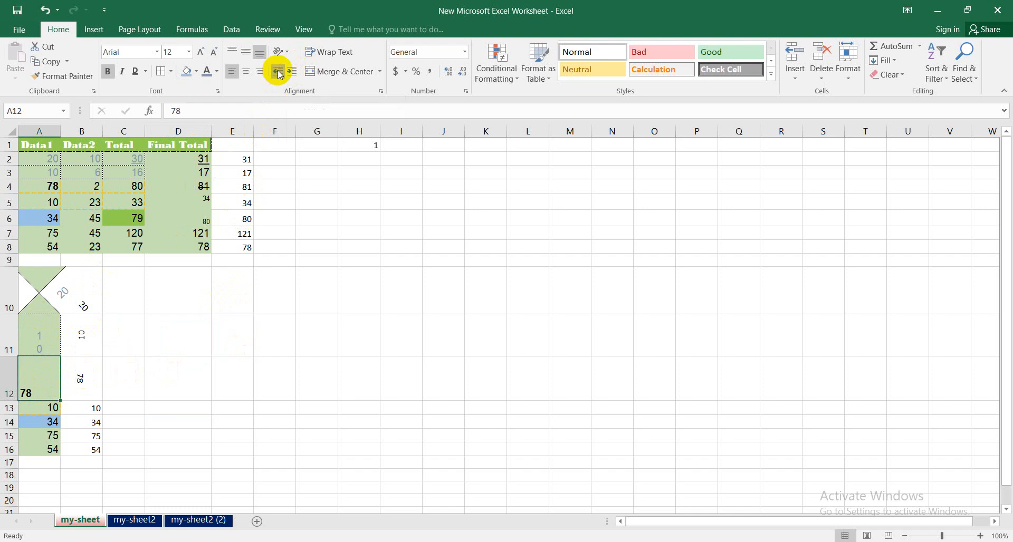
left_click(293, 72)
left_click(292, 72)
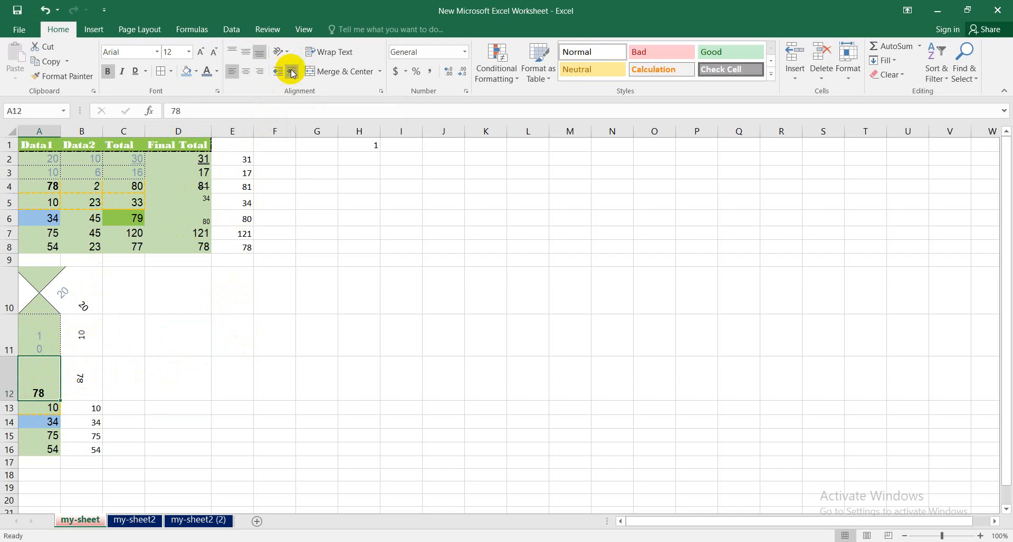
left_click(292, 72)
left_click(281, 74)
left_click(282, 75)
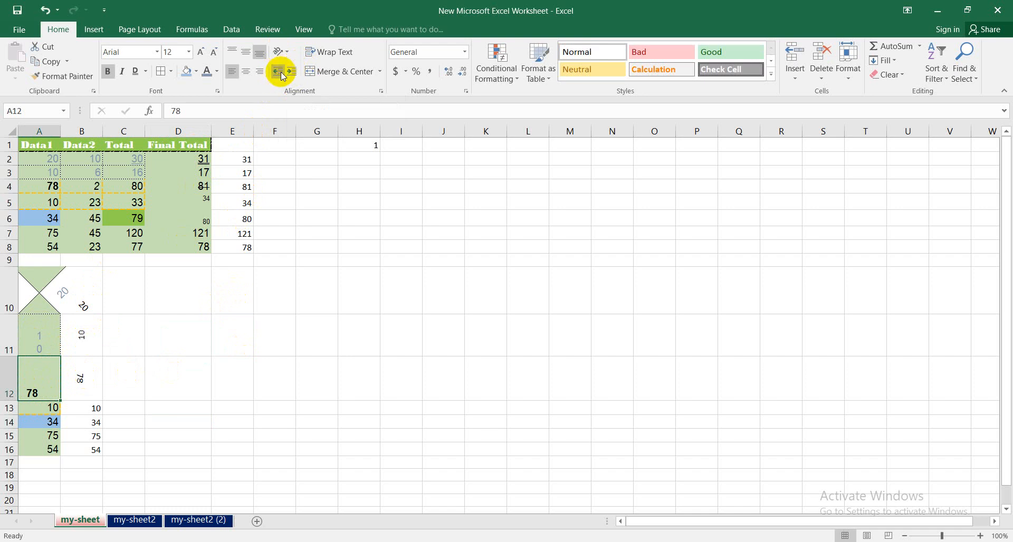
left_click(279, 72)
left_click(287, 74)
left_click(283, 74)
left_click(283, 74)
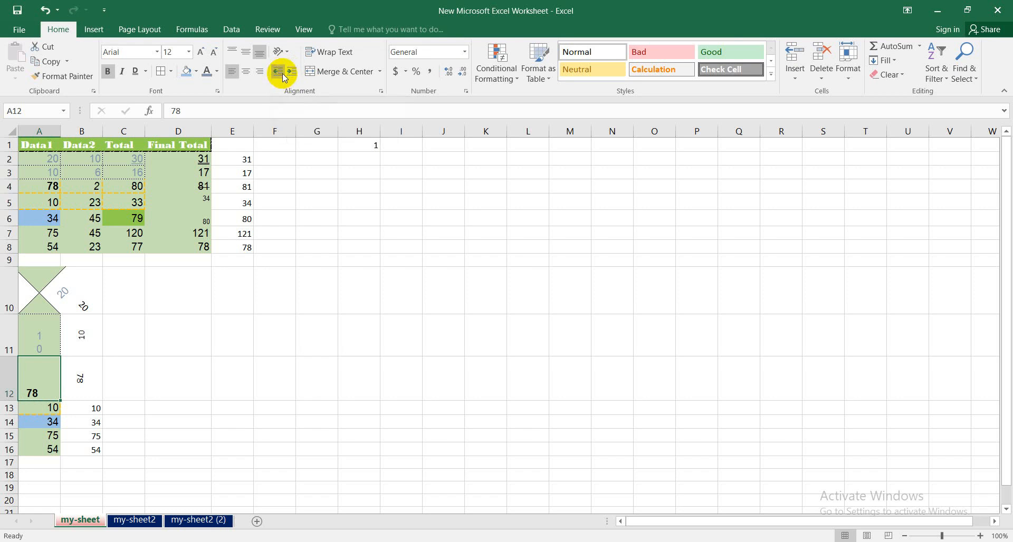
- View the Format Cells alignment settings for empty cell D14 and close them without changes
left_click(171, 419)
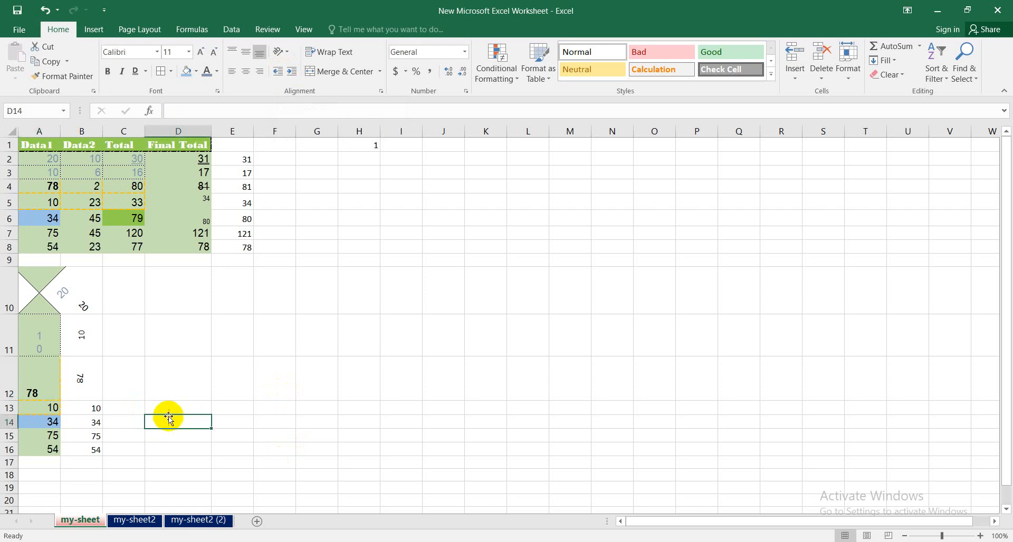
left_click(381, 91)
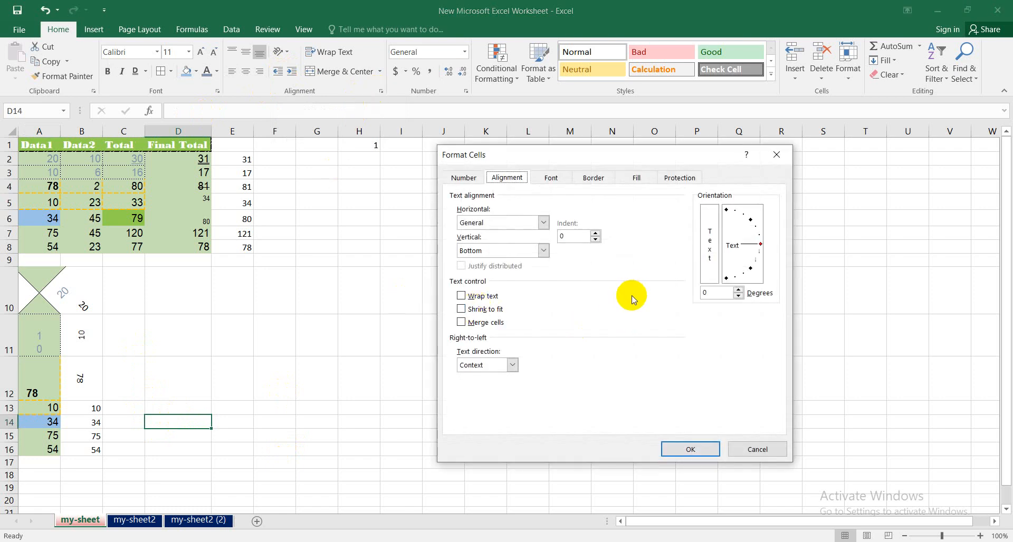
left_click(732, 452)
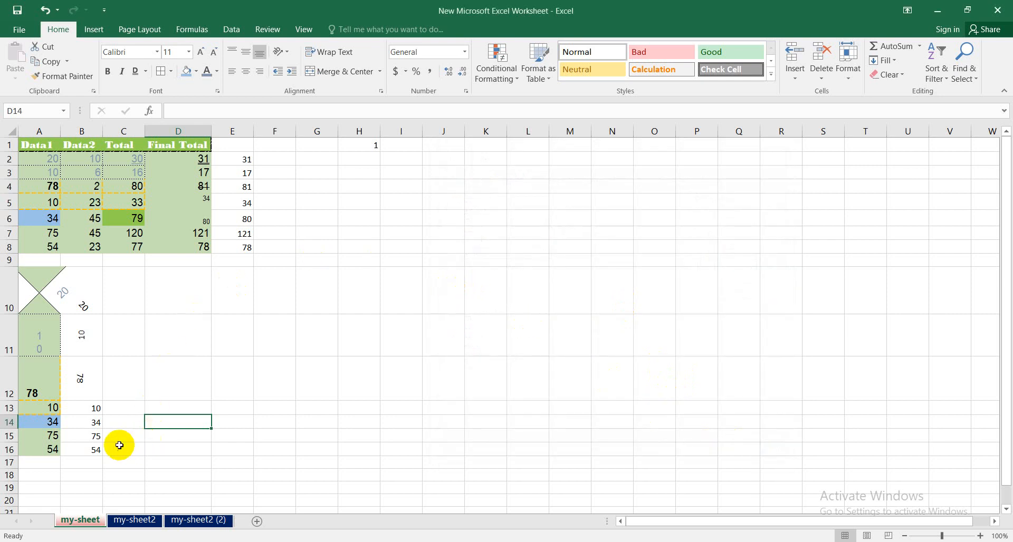
- Make row 13 taller and set the text direction of cell B13 to Right-to-Left
left_click_drag(13, 414, 18, 467)
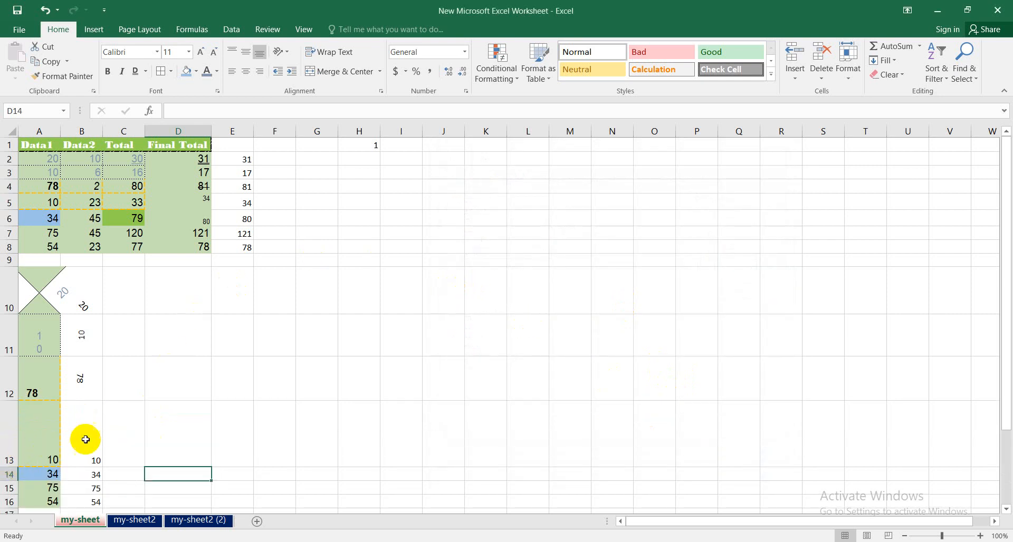
left_click(84, 442)
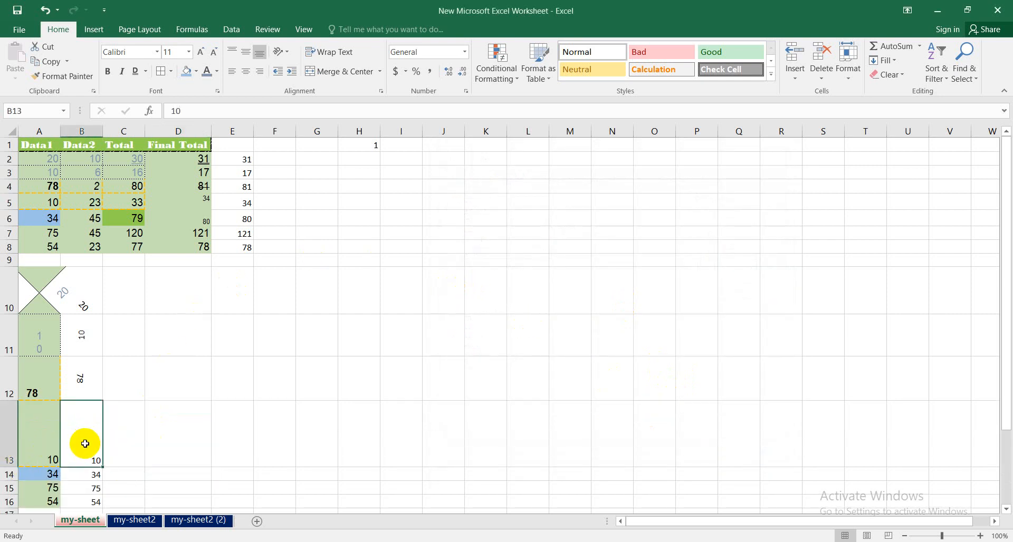
left_click(379, 92)
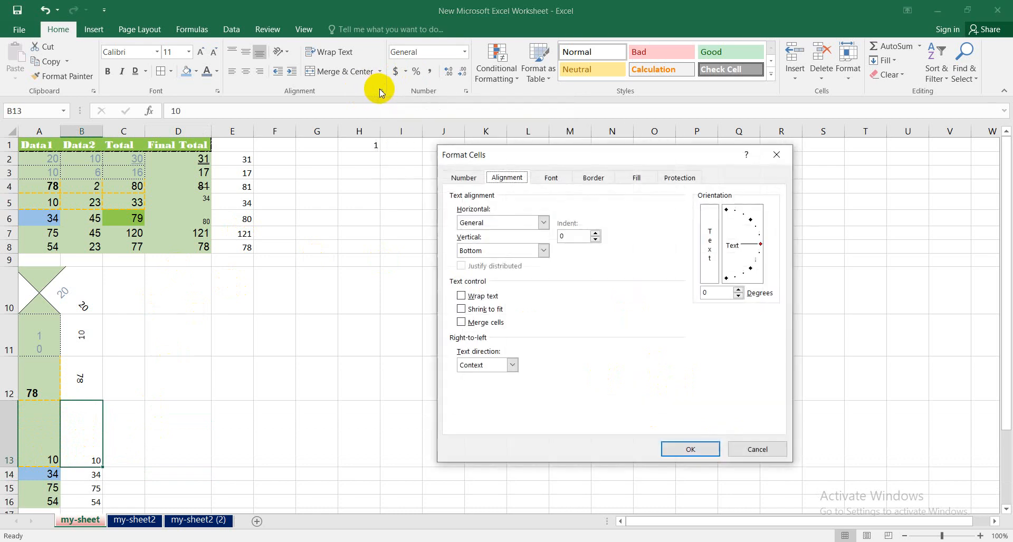
left_click(512, 366)
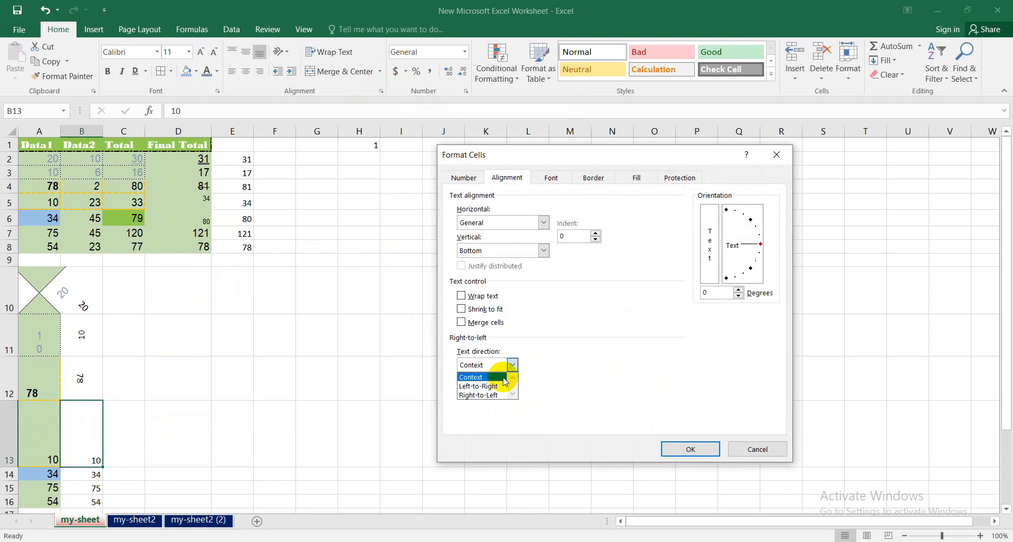
left_click(484, 395)
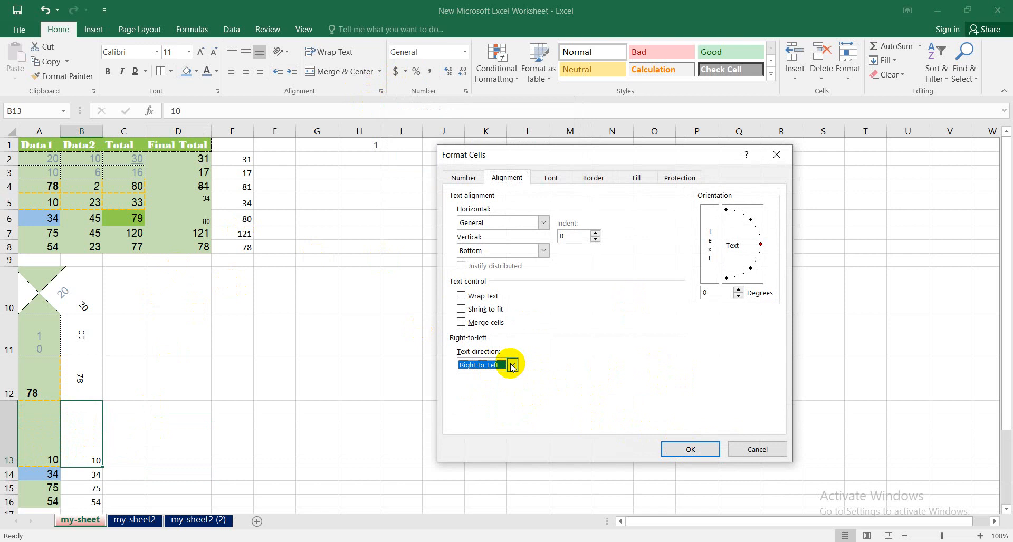
left_click(682, 449)
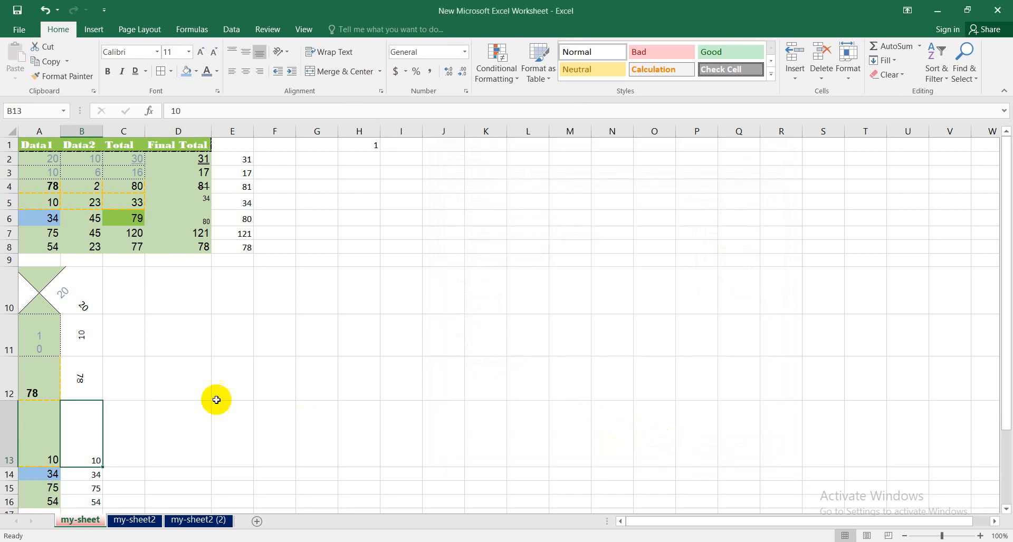
double_click(91, 442)
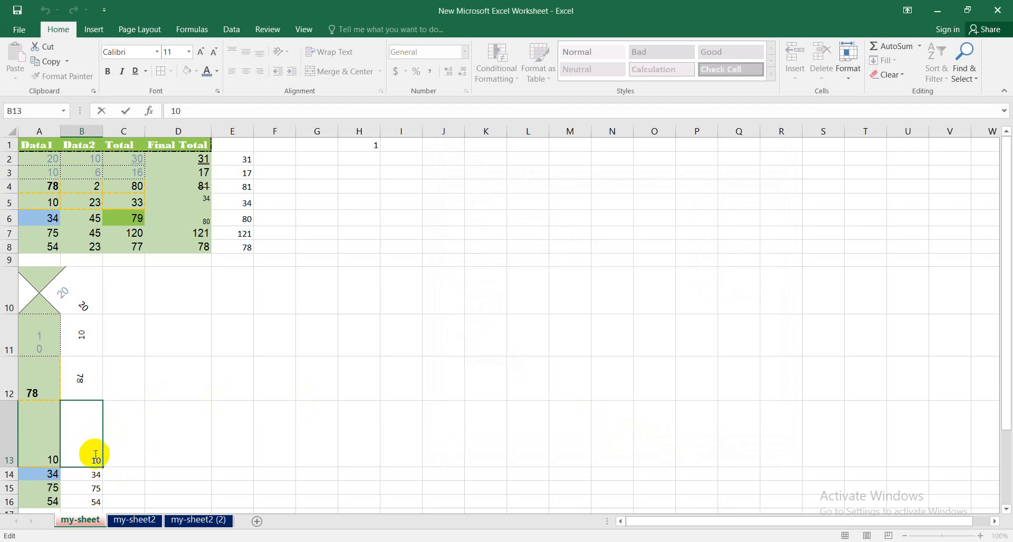
left_click(52, 443)
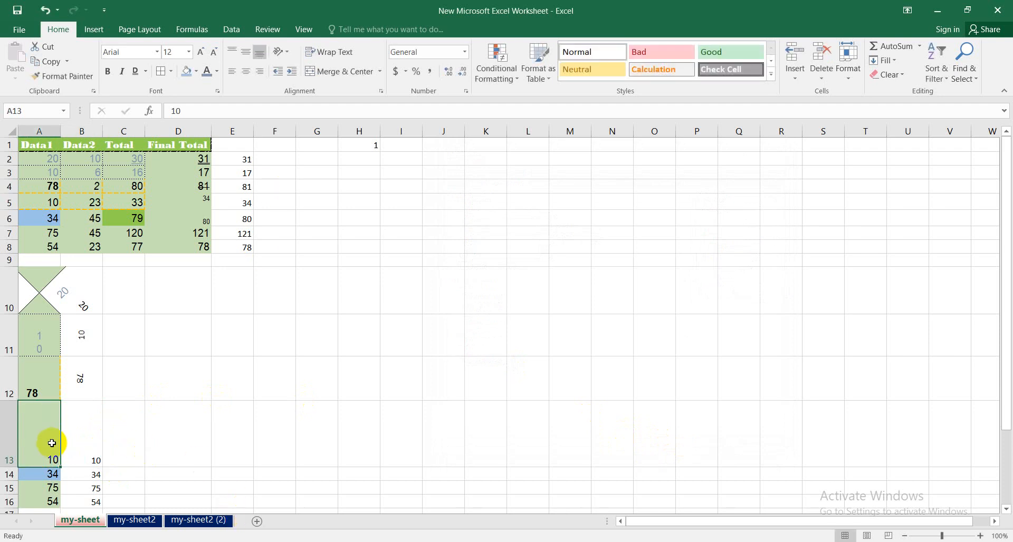
mouse_move(52, 443)
left_mouse_down()
mouse_move(181, 445)
mouse_move(43, 443)
left_mouse_up()
double_click(43, 442)
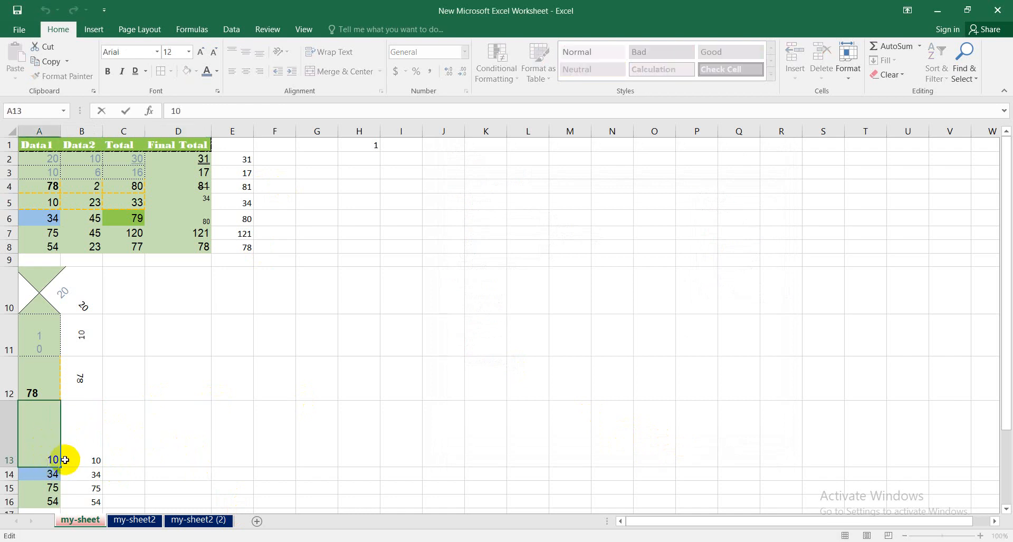
left_click(169, 452)
- Set the text direction of cell B13 back to Context
left_click(83, 443)
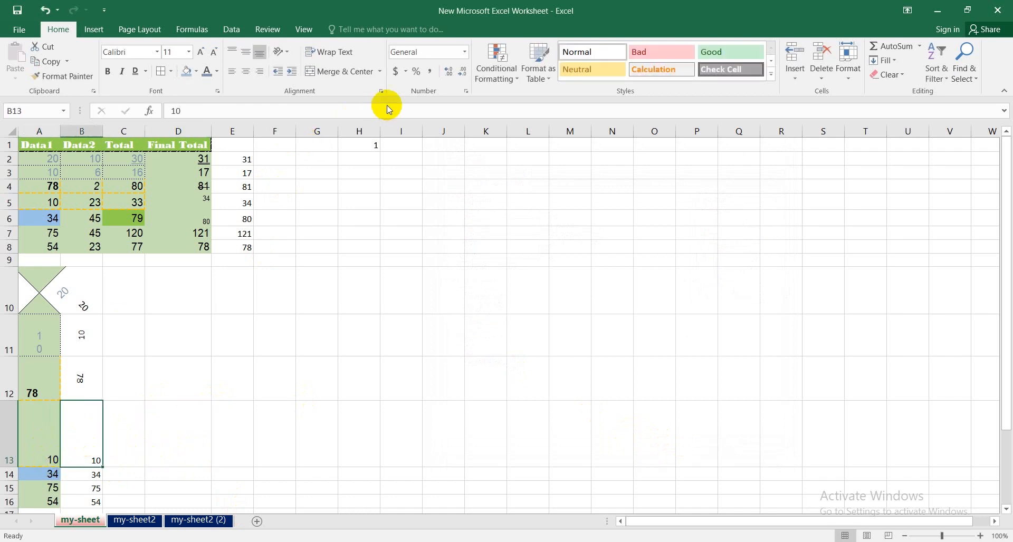
left_click(381, 92)
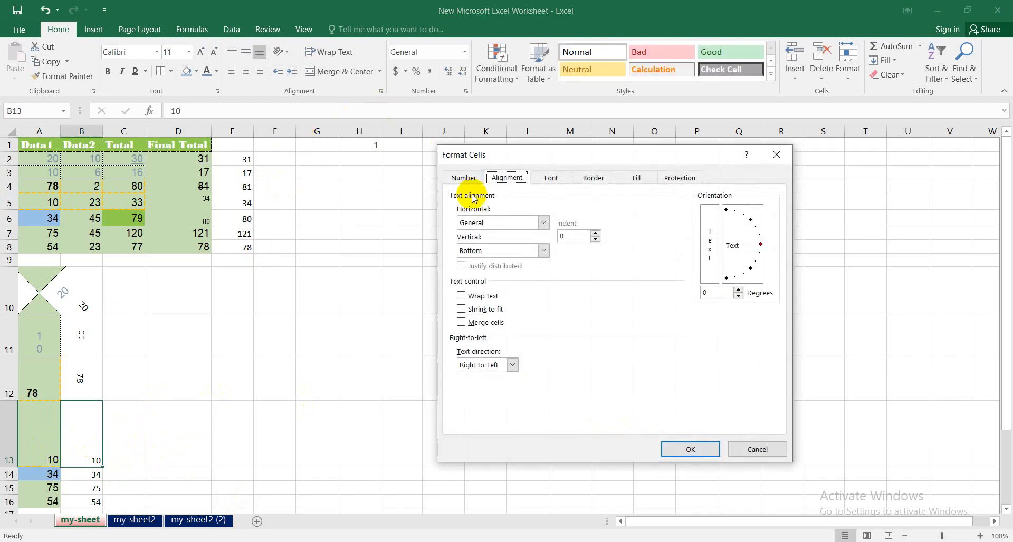
left_click(512, 365)
left_click(491, 373)
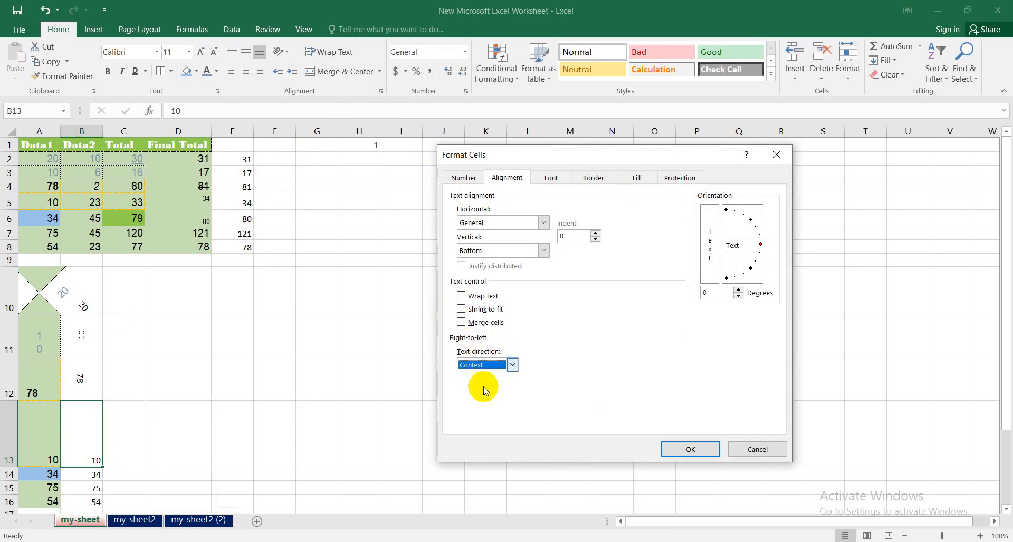
left_click(680, 450)
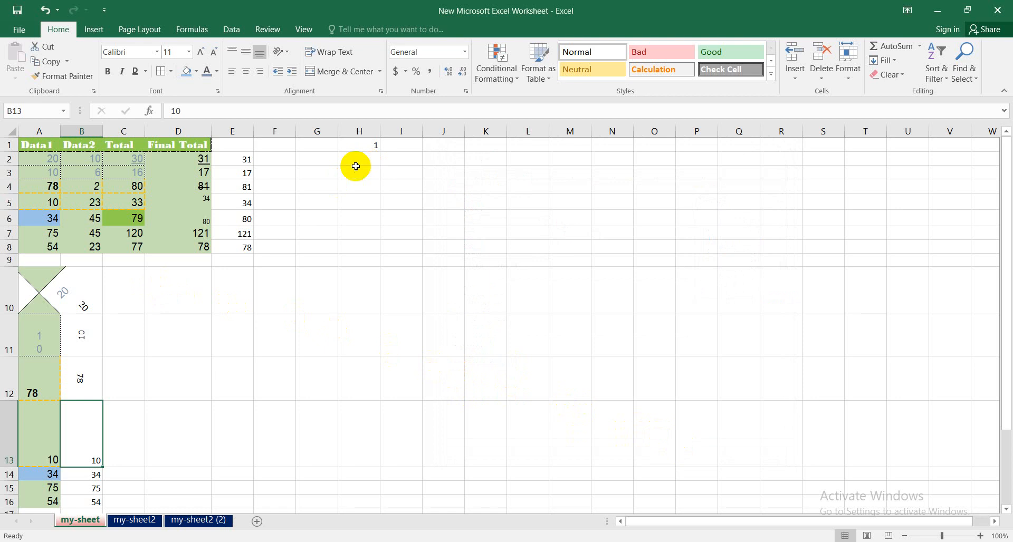
- Enter "Microsoft Excel spreasheet" in cell D12 and wrap its text within the cell
left_click(174, 381)
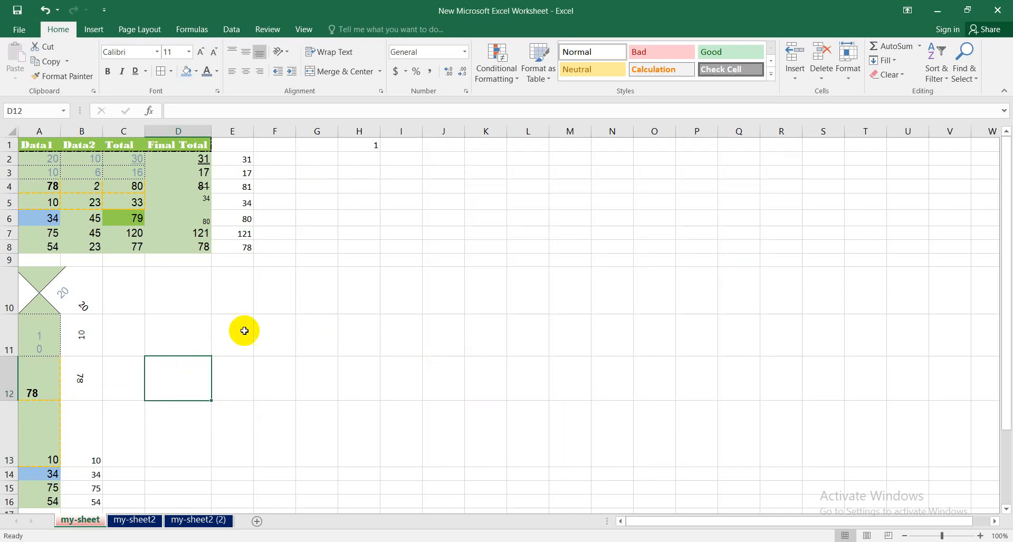
double_click(176, 378)
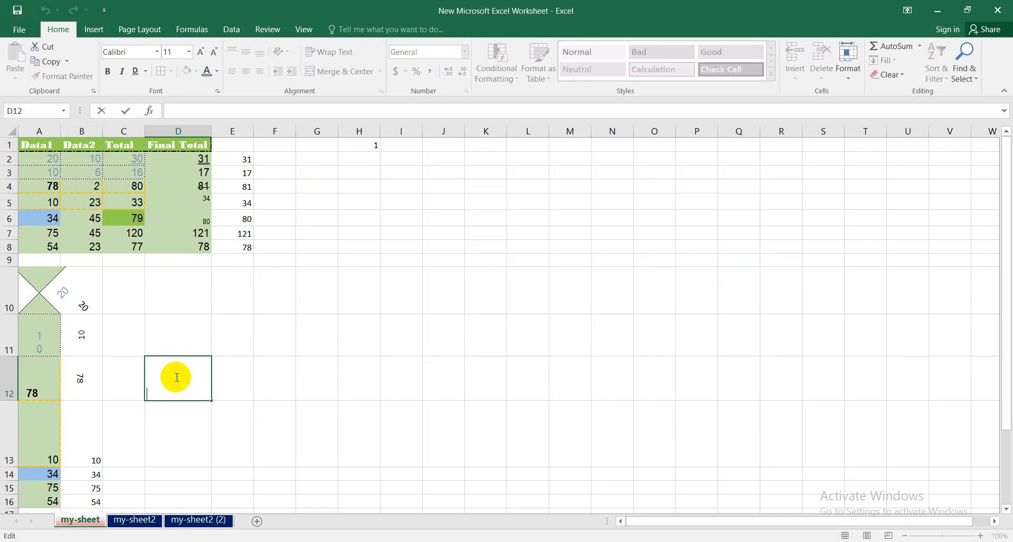
type("Microsoft Excel spreasheet")
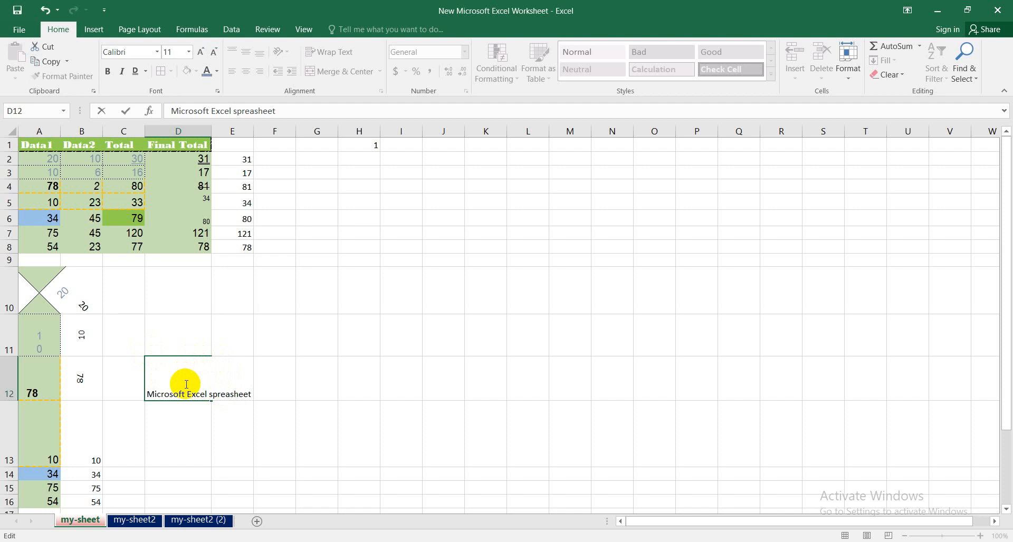
left_click(251, 432)
left_click(188, 382)
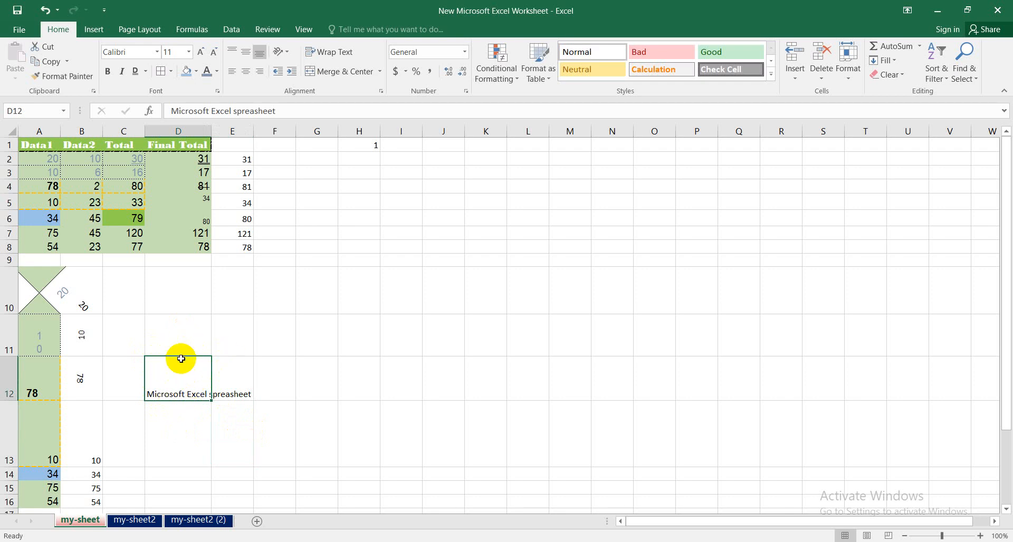
left_click(331, 51)
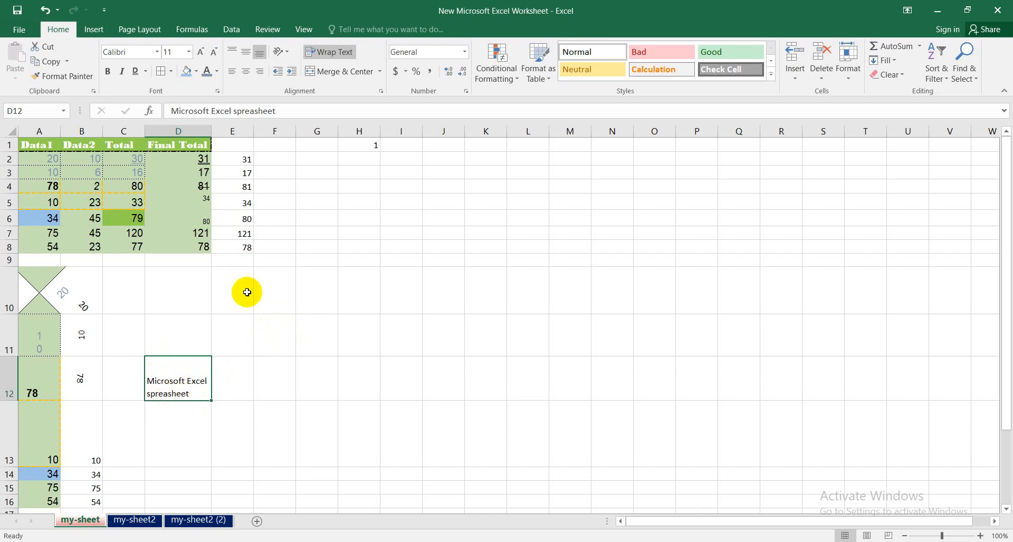
- Merge and center the empty cells E10 through H10
left_click_drag(240, 284, 284, 286)
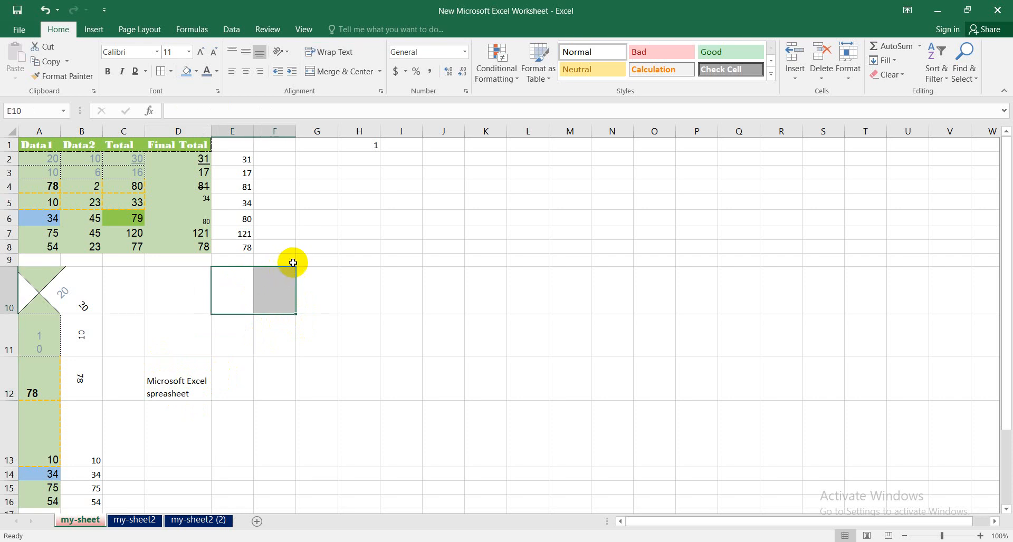
left_click(316, 288)
left_click_drag(236, 289, 354, 293)
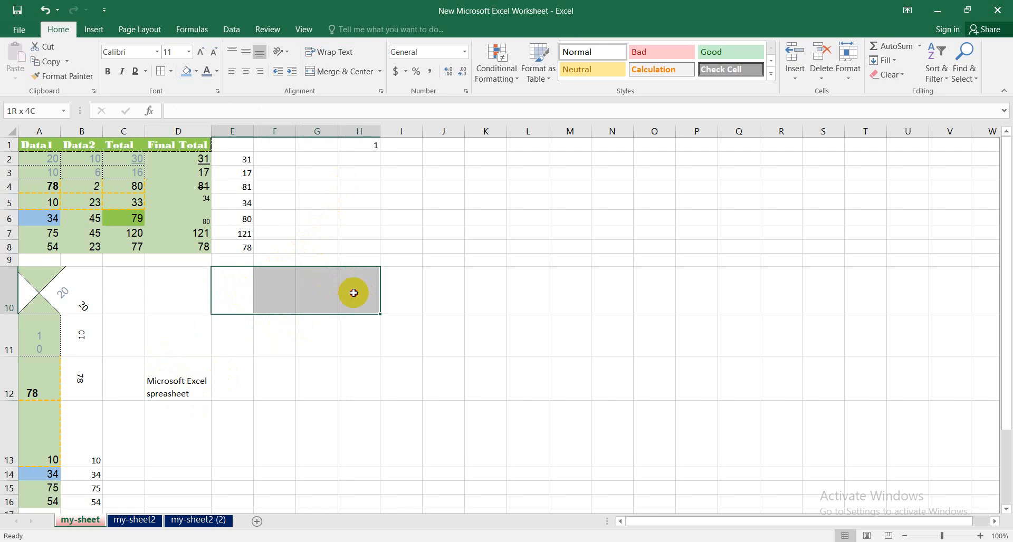
left_click(380, 74)
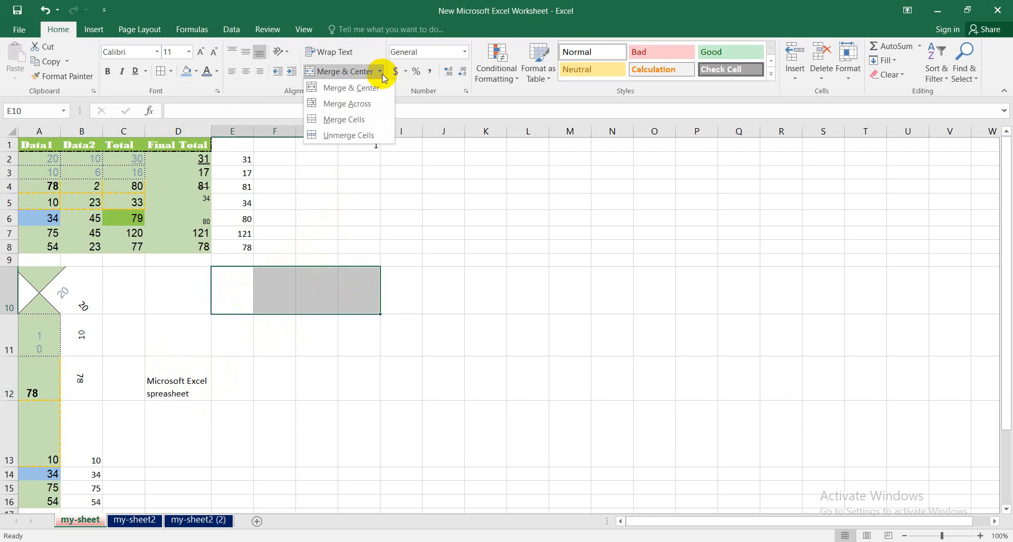
left_click(358, 95)
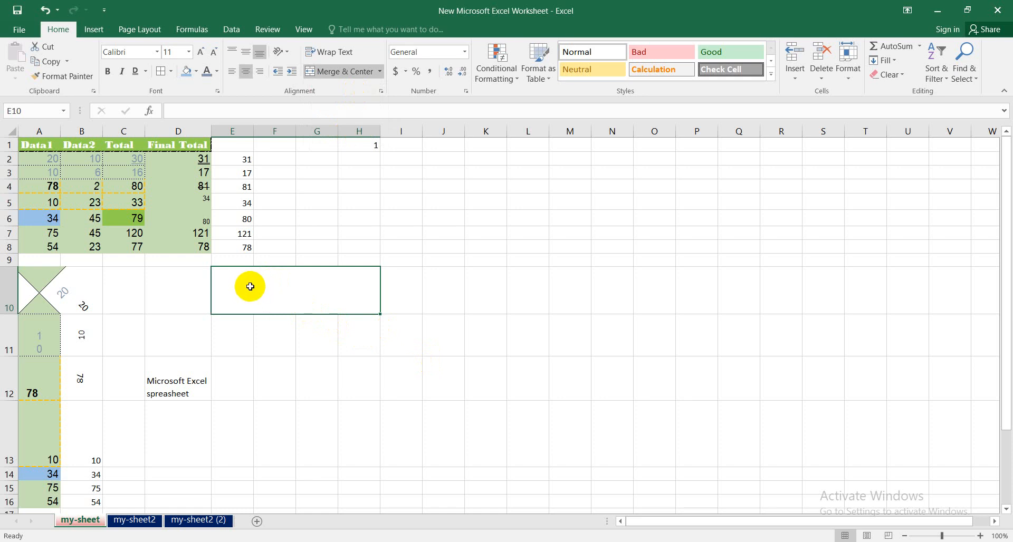
- Enter "Data" in the merged cell E10:H10 and center it vertically with Middle Align
double_click(290, 287)
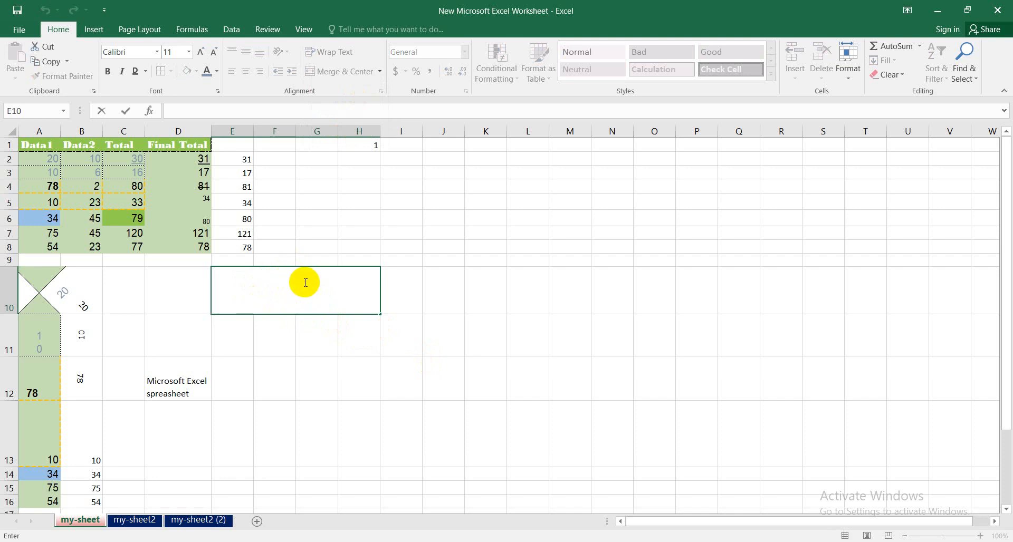
left_click(494, 405)
left_click(304, 288)
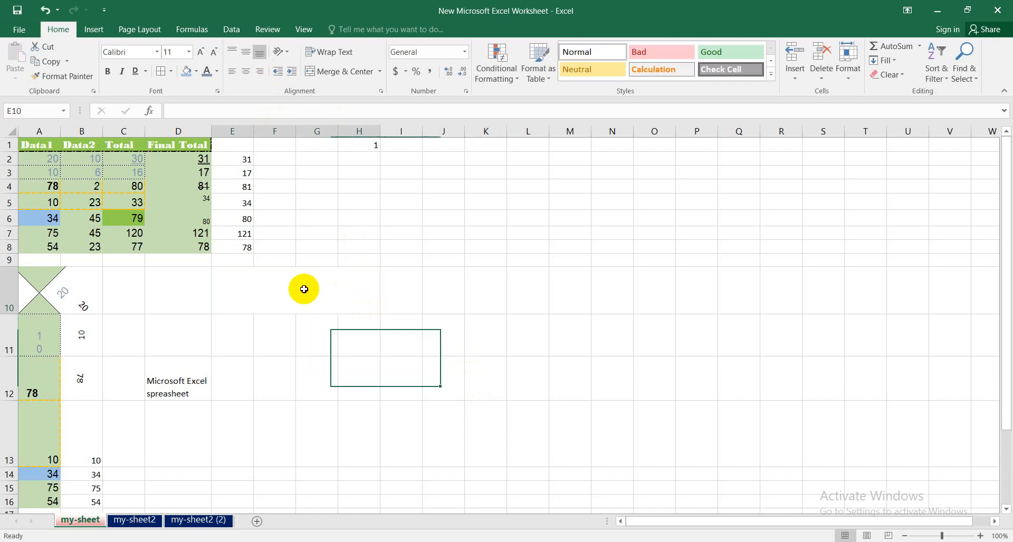
type("Data")
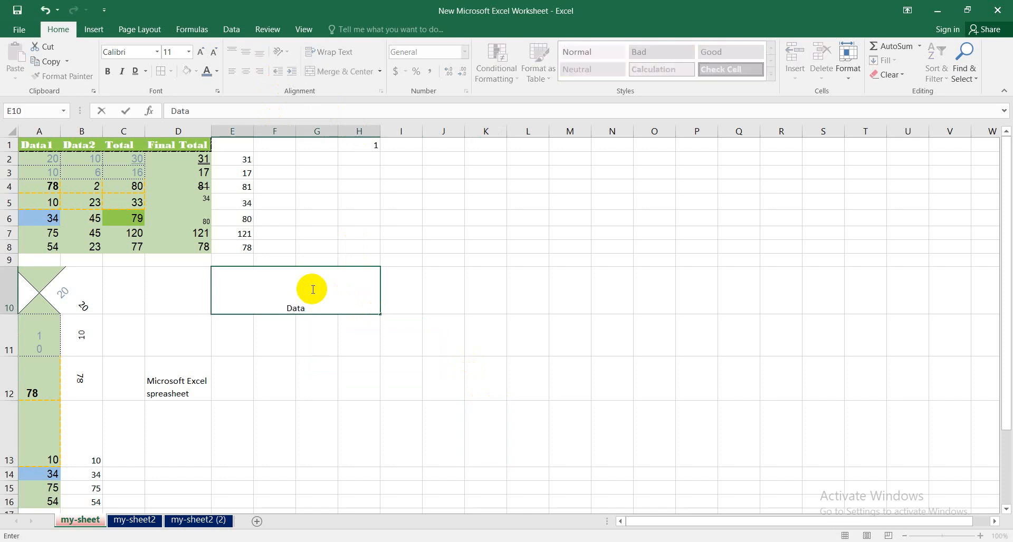
left_click(322, 384)
left_click(297, 283)
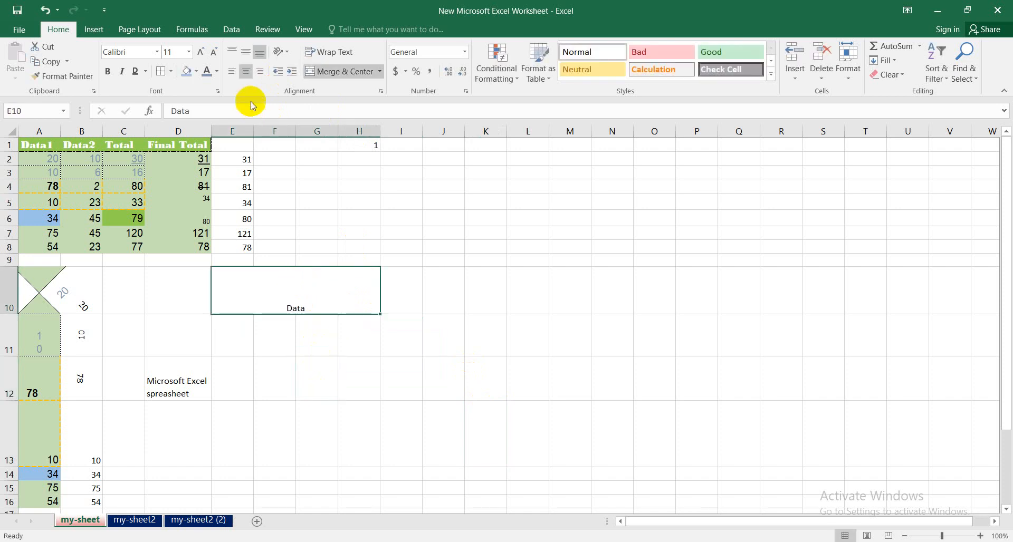
left_click(245, 50)
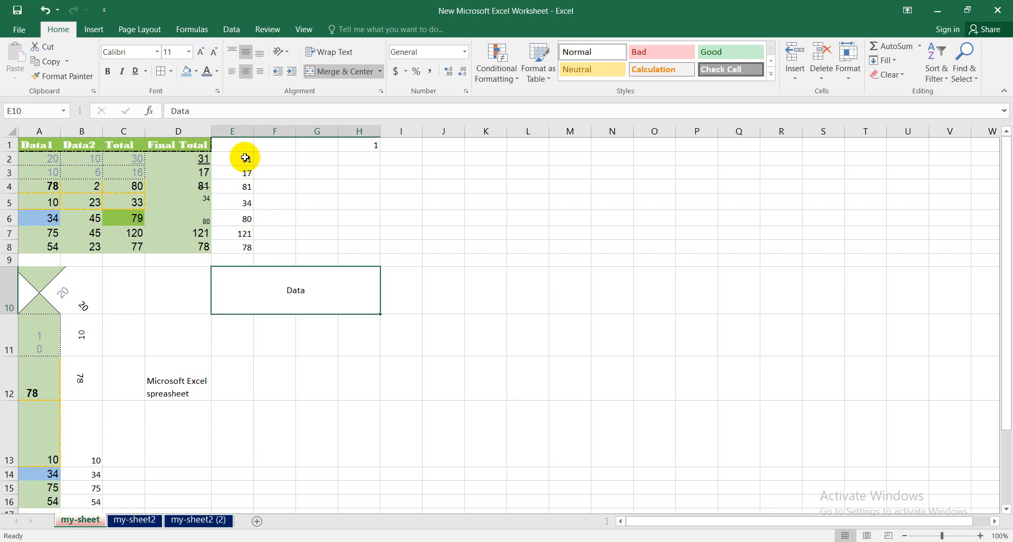
- Apply the $ English (United States) accounting format to the Data1, Data2 and Total values in A2:C8
left_click_drag(245, 161, 245, 247)
left_click_drag(50, 153, 142, 245)
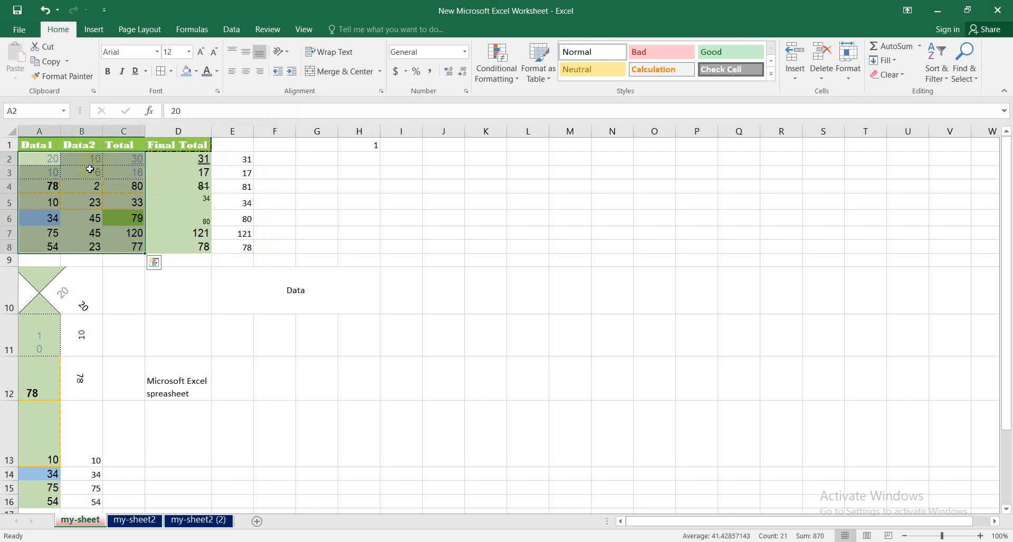
left_click(406, 72)
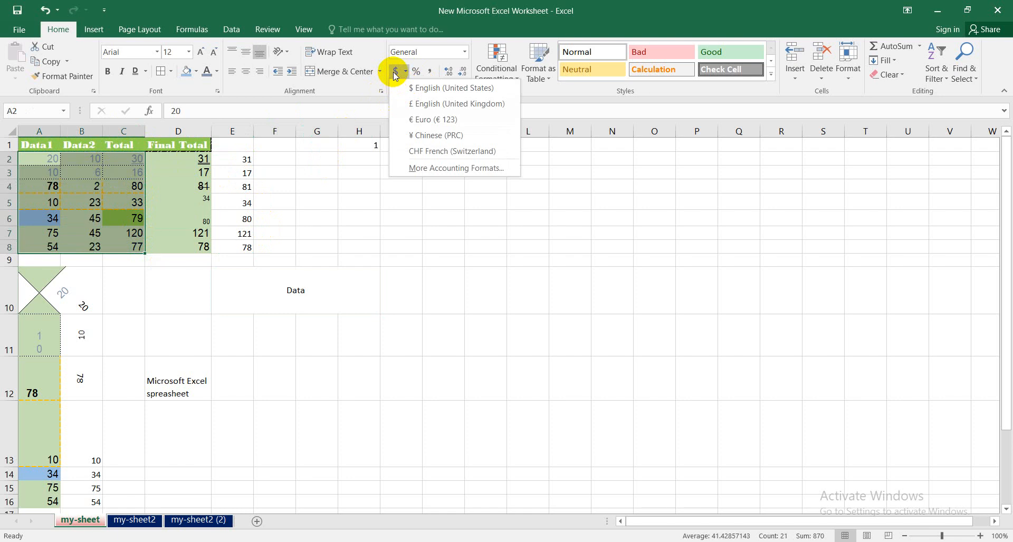
left_click(409, 94)
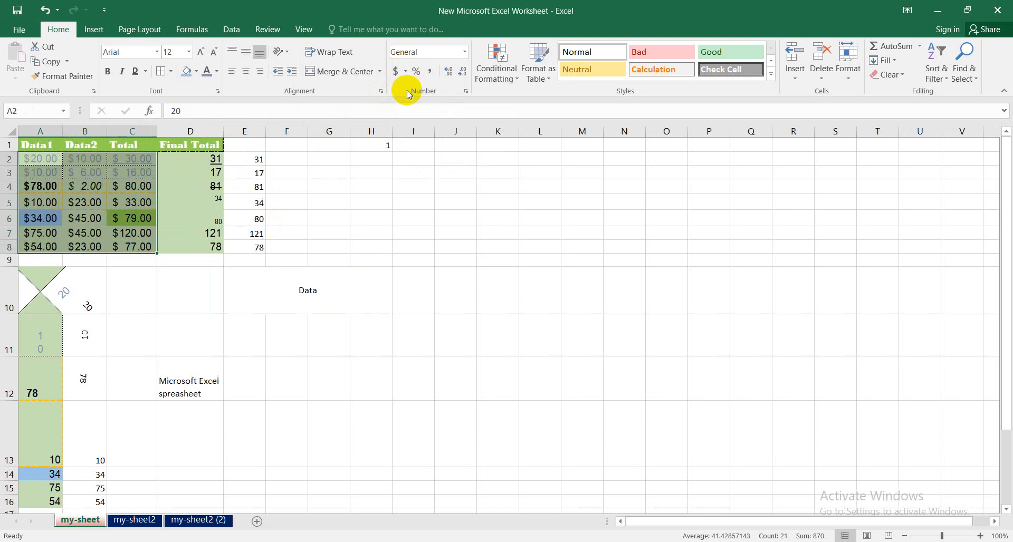
left_click(327, 339)
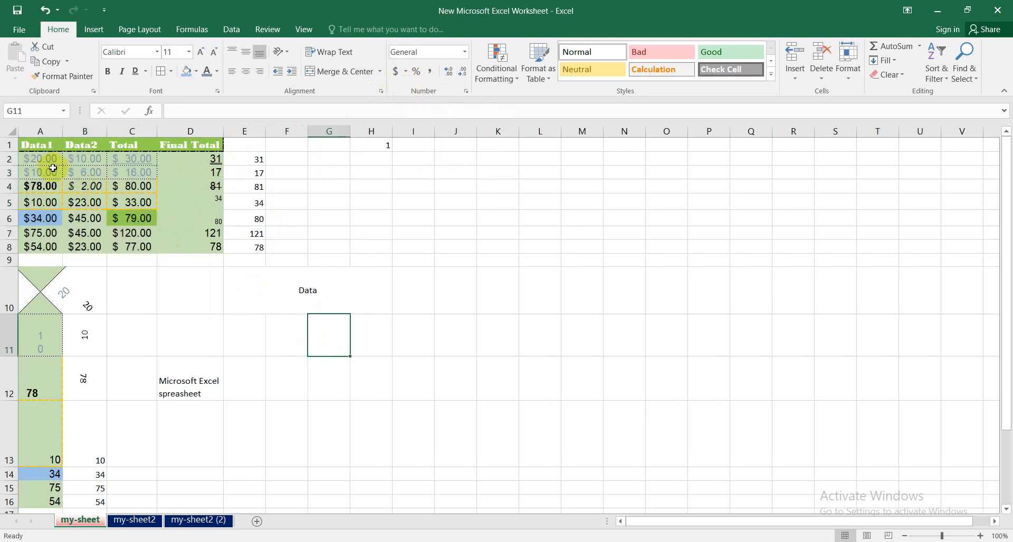
left_click_drag(40, 158, 142, 248)
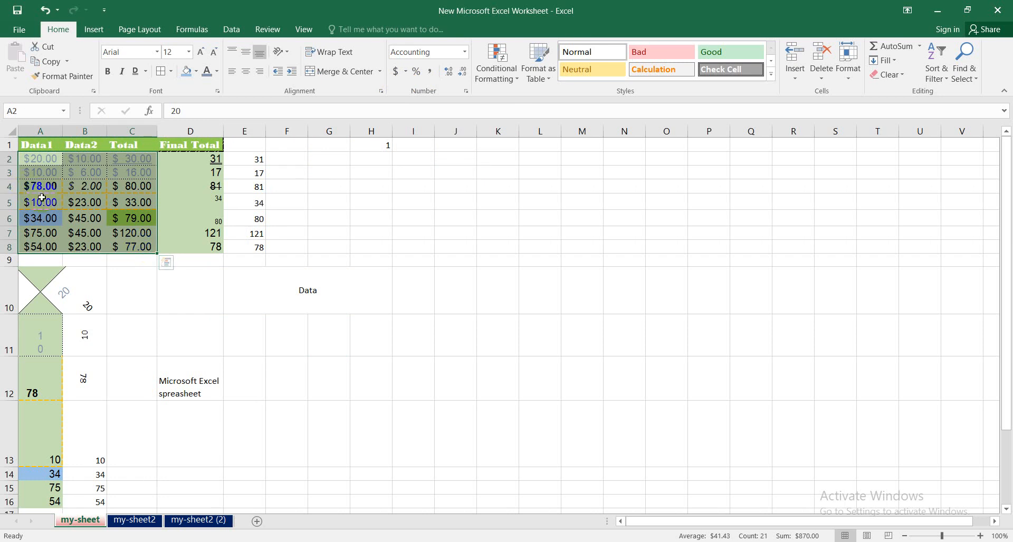
left_click(32, 171)
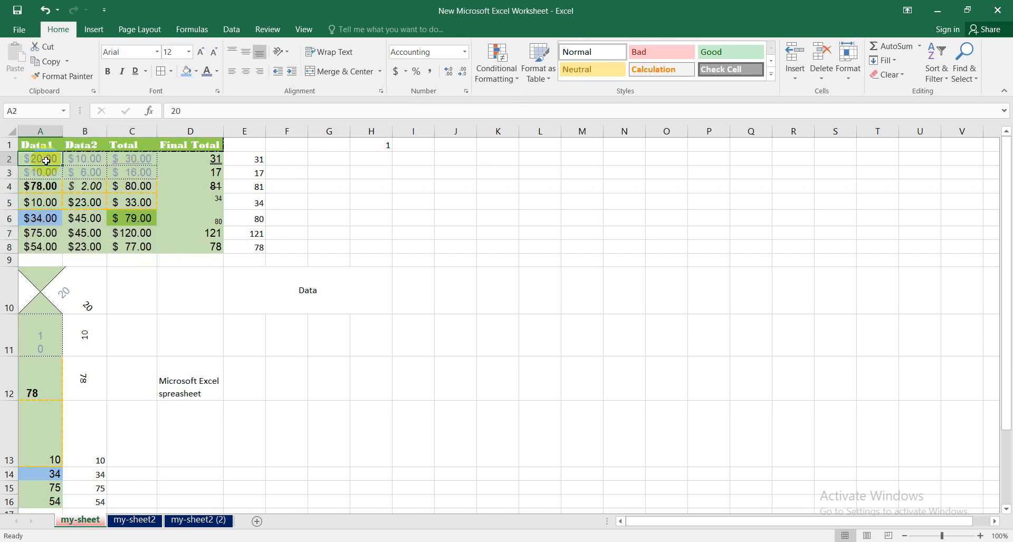
left_click(146, 232)
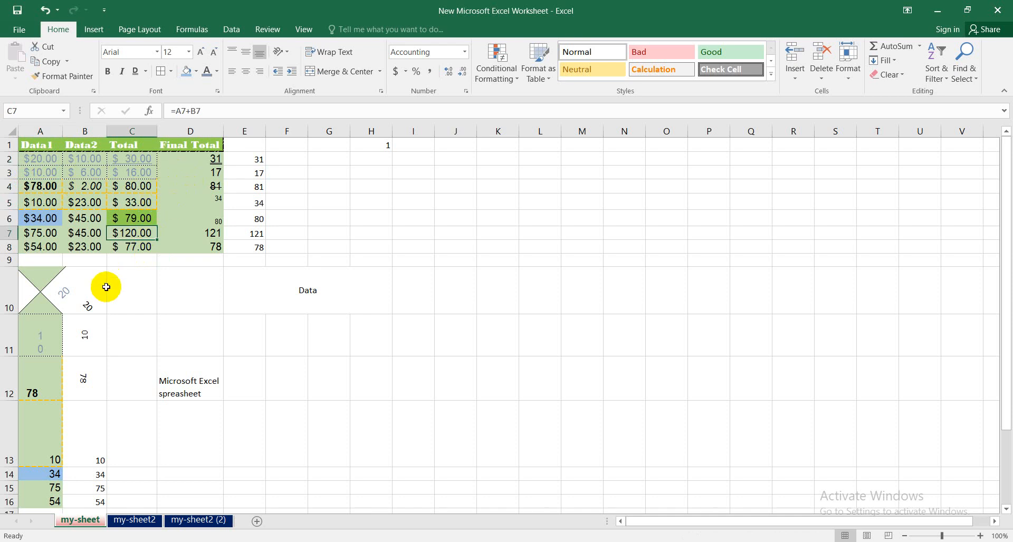
- Format cell A12 as Currency with the LBP symbol
left_click(41, 380)
left_click(406, 72)
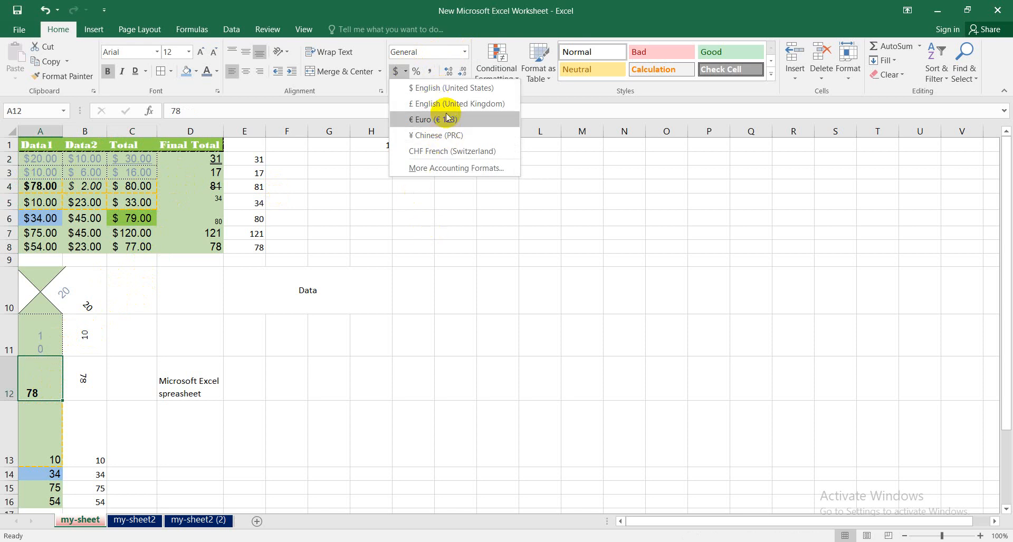
left_click(451, 169)
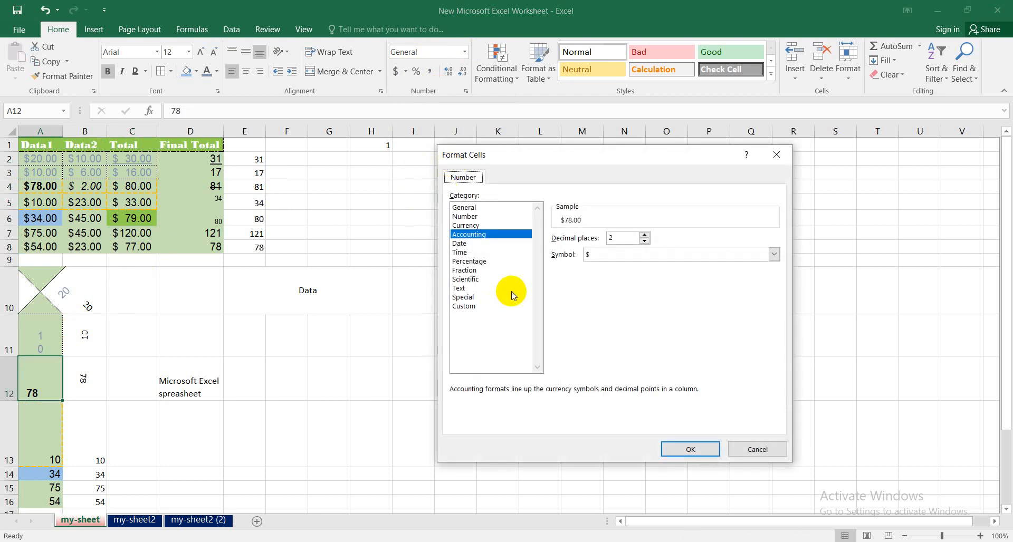
left_click(774, 255)
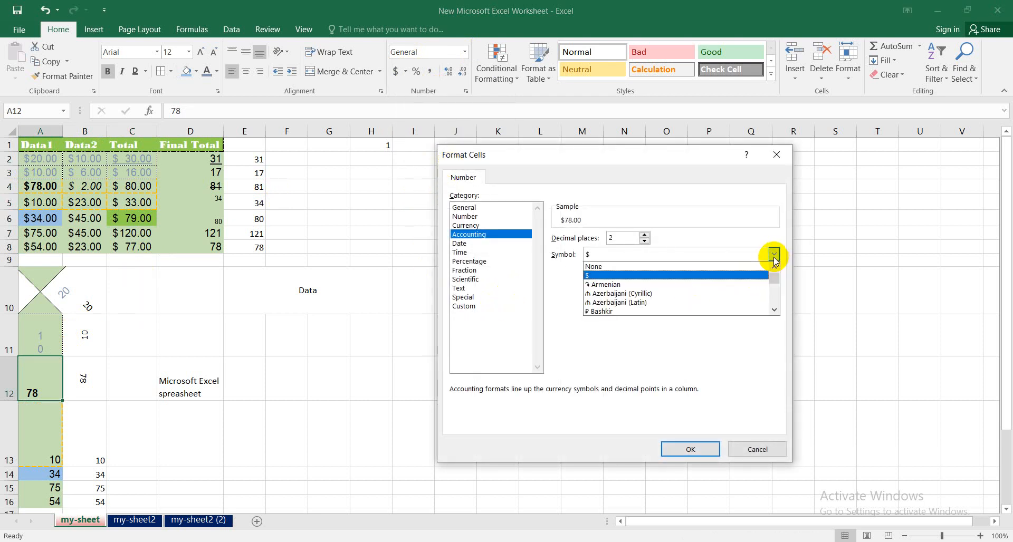
left_click(709, 343)
left_click(465, 225)
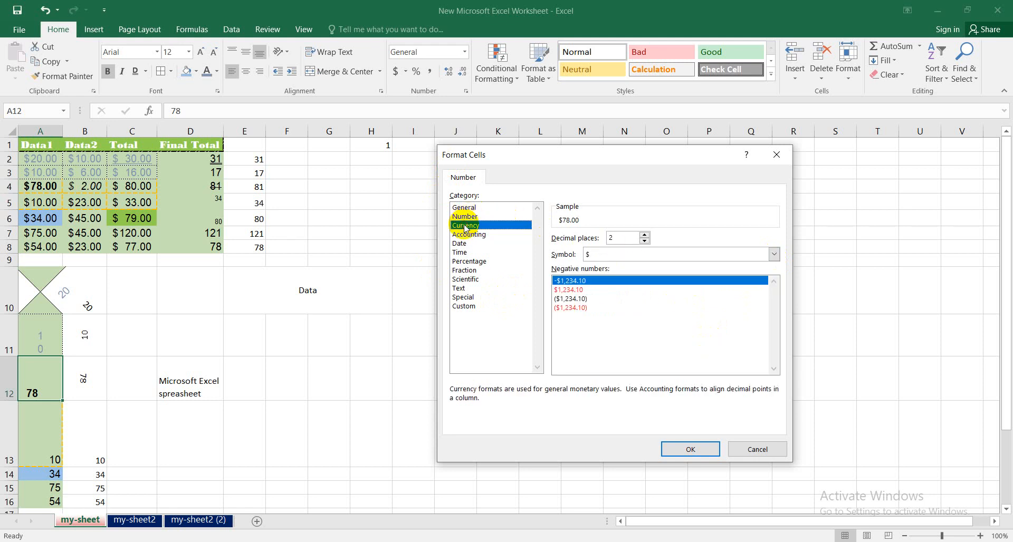
left_click(774, 254)
left_click_drag(774, 278, 776, 288)
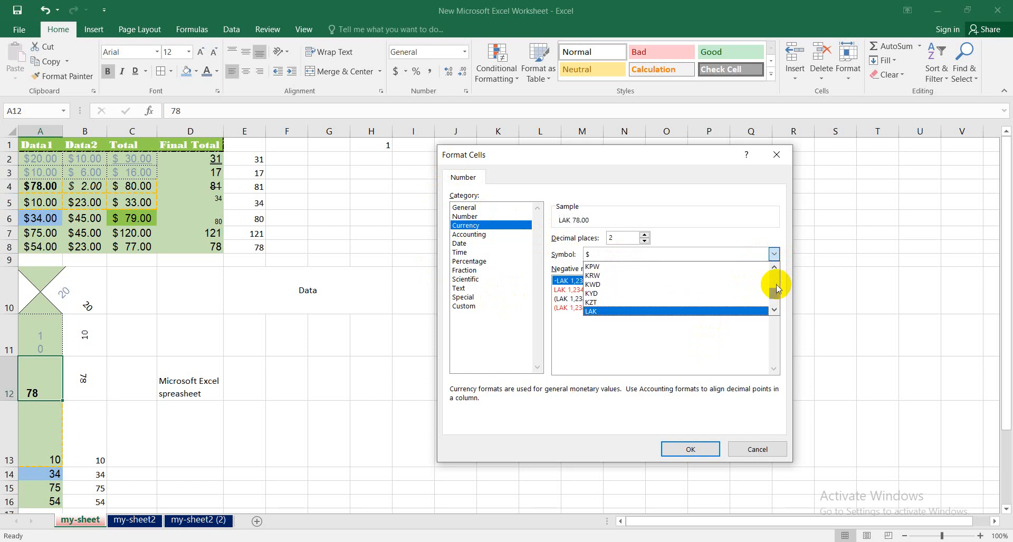
left_click(774, 311)
left_click(775, 311)
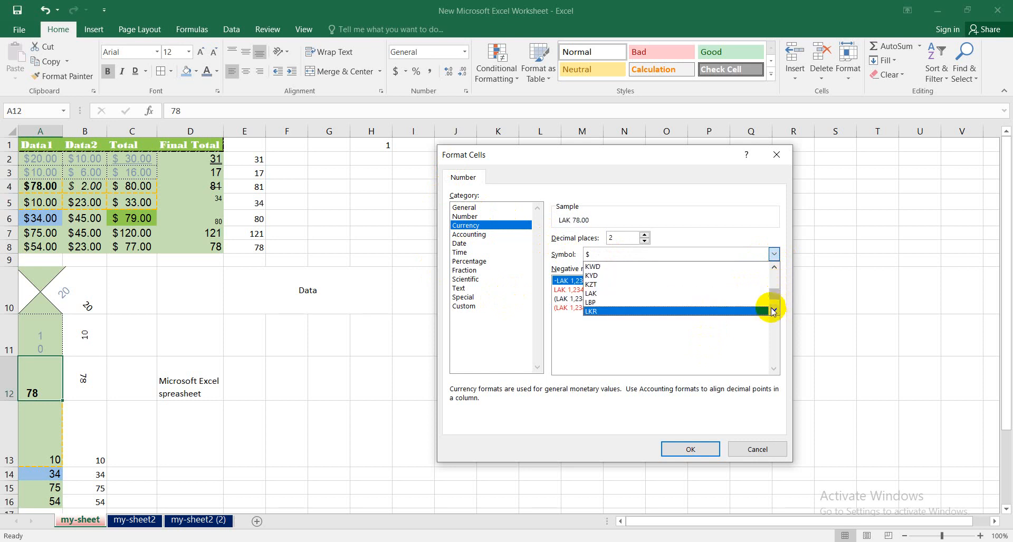
left_click(636, 304)
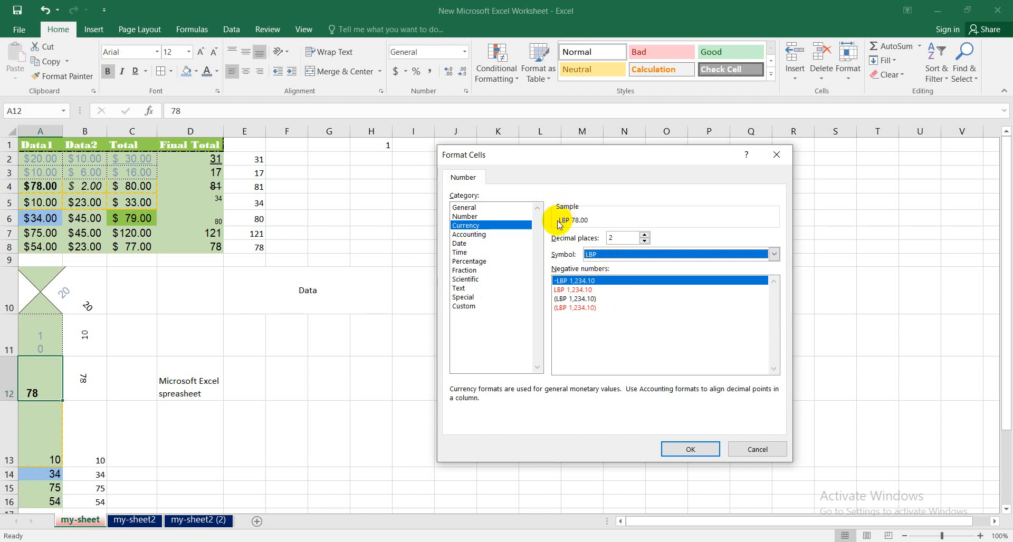
left_click(691, 449)
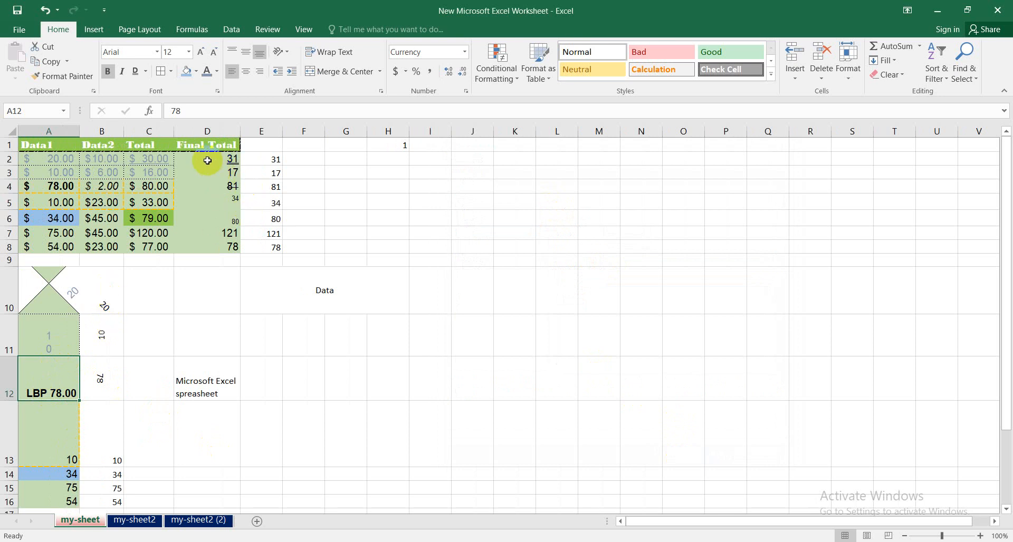
left_click(148, 171)
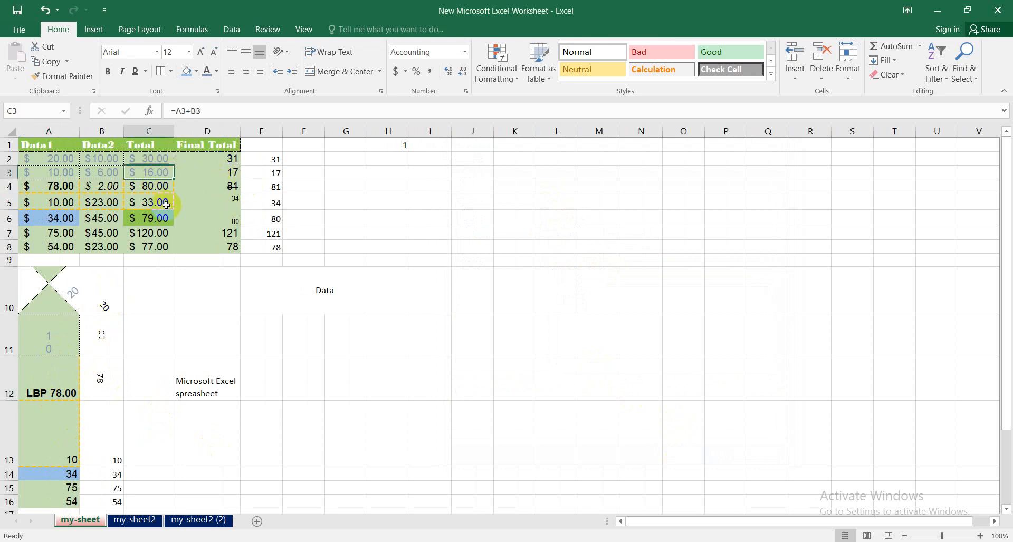
left_click(465, 52)
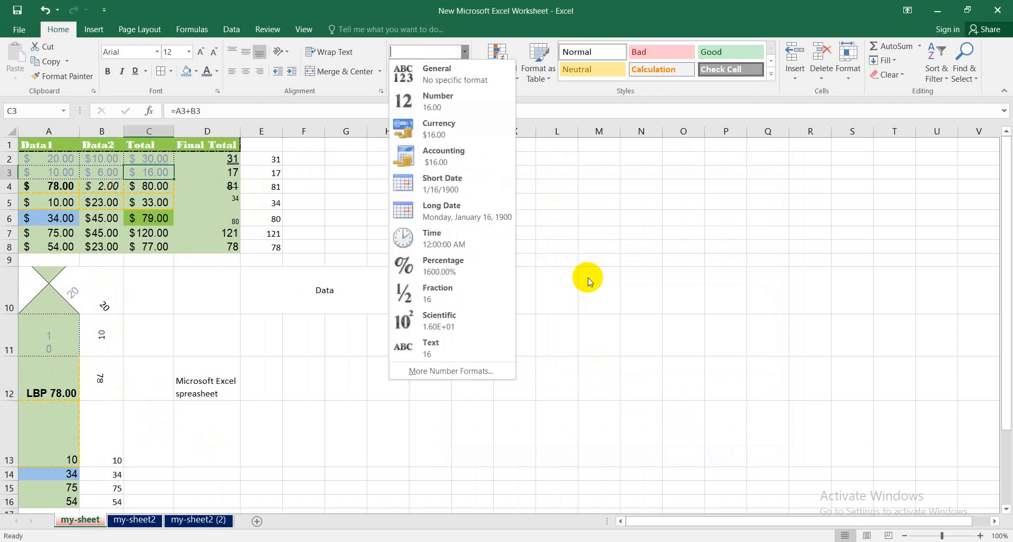
left_click(590, 282)
left_click(153, 157)
left_click(463, 52)
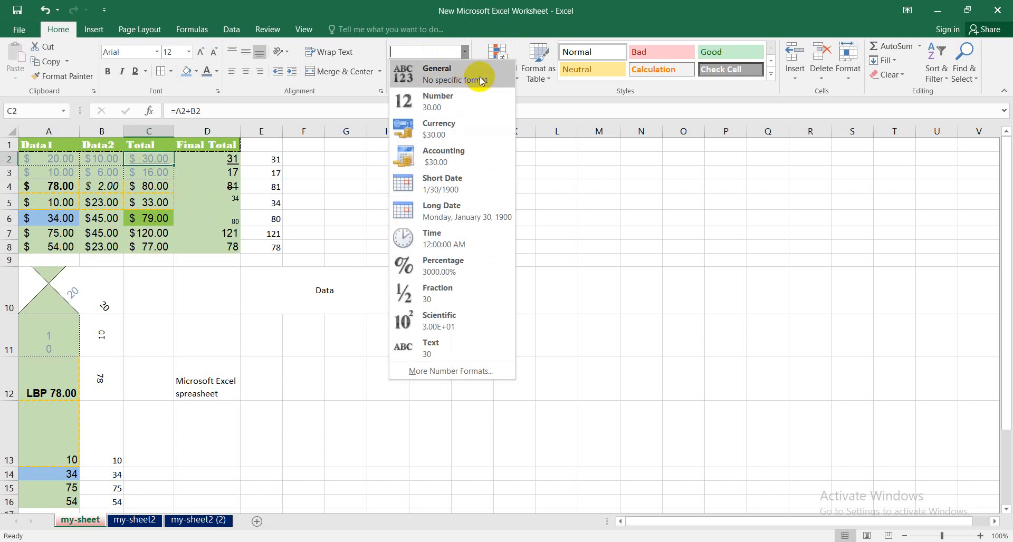
left_click(190, 161)
- Apply the Number format to the Final Total value in cell D2
left_click(207, 158)
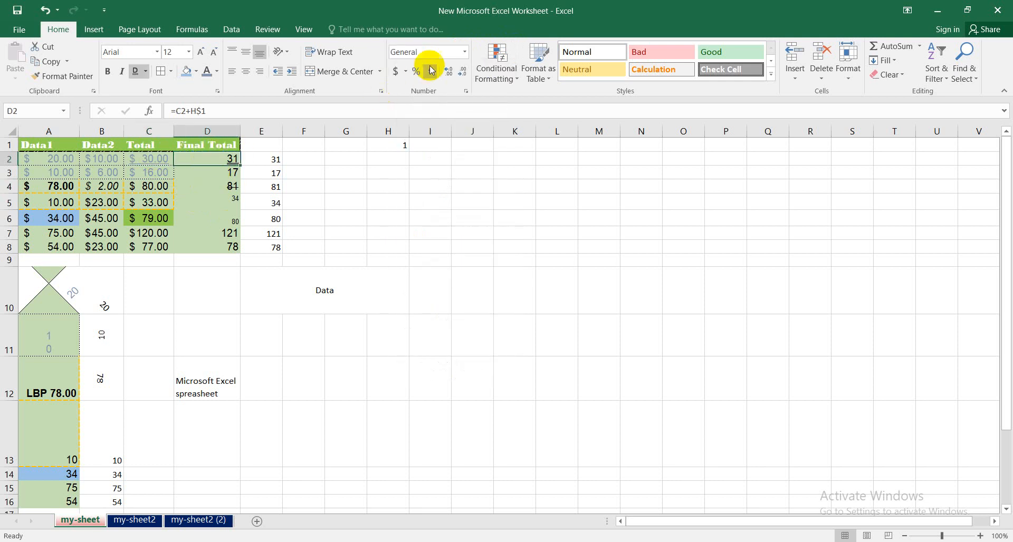
left_click(465, 52)
left_click(441, 95)
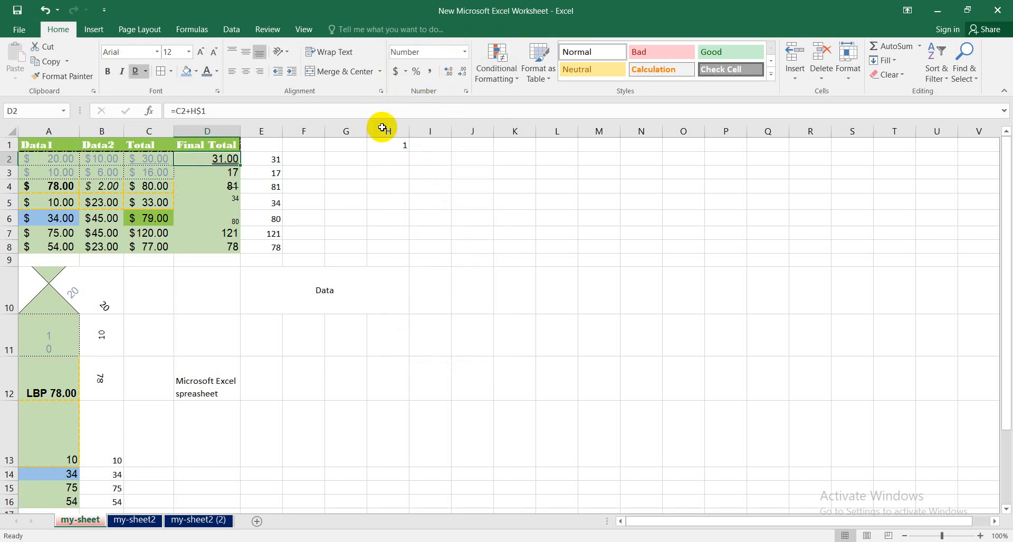
left_click(228, 173)
left_click(229, 159)
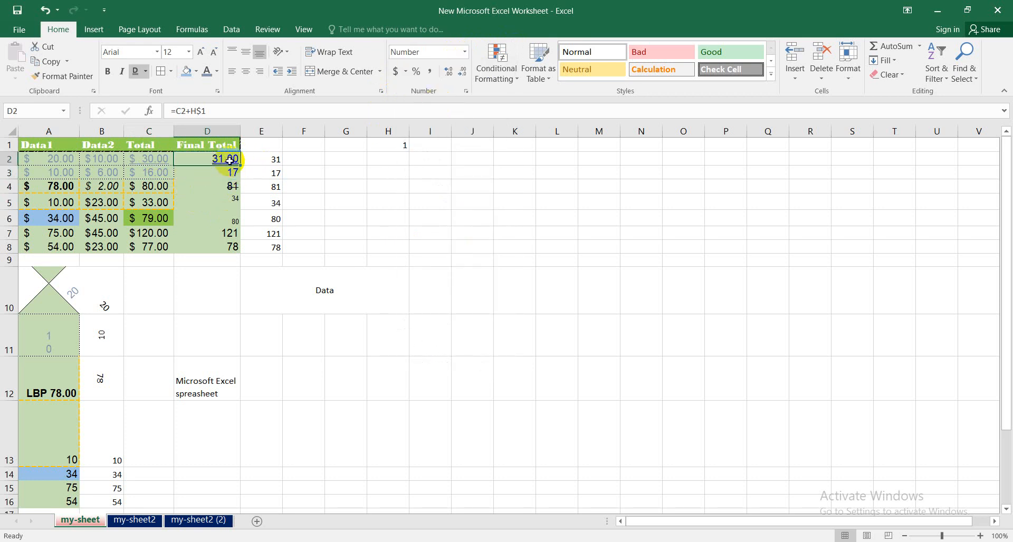
left_click(464, 53)
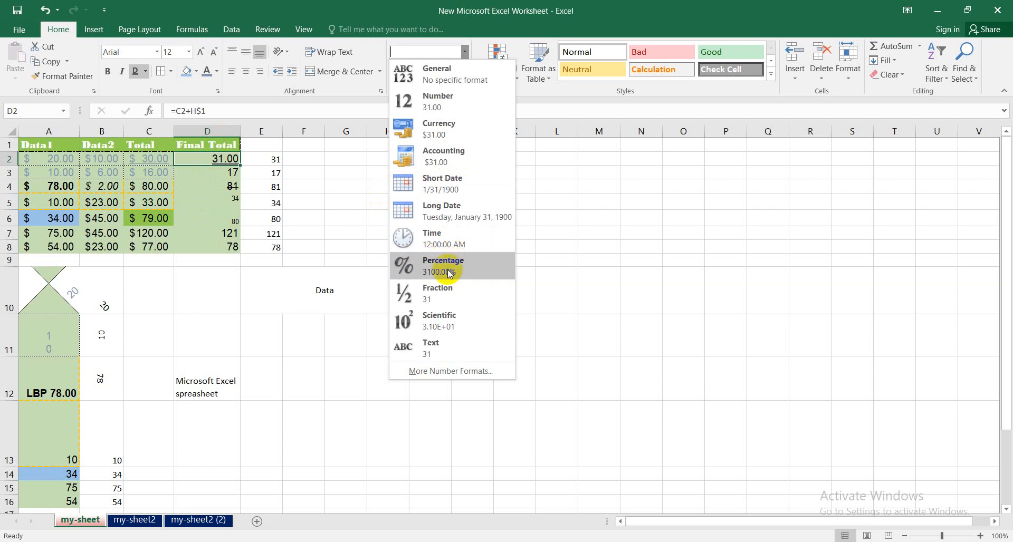
left_click(209, 317)
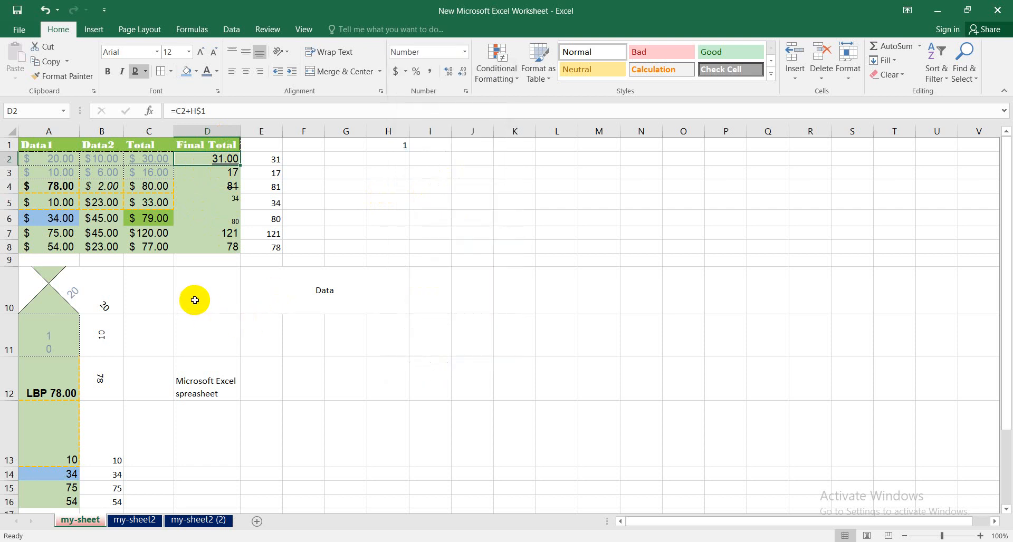
- Enter 0.1 in cell F2 and apply the Percentage format to it
left_click(301, 159)
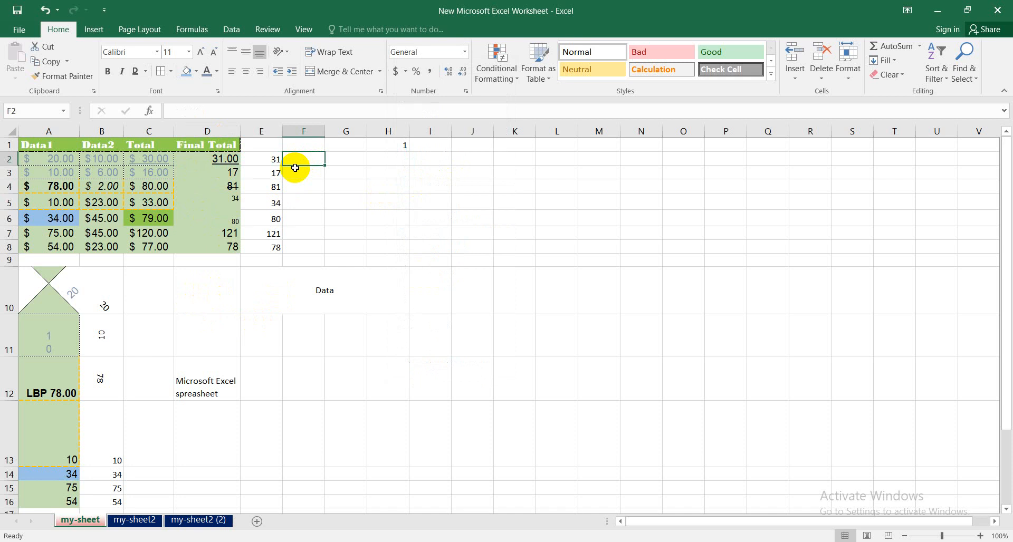
type("0.")
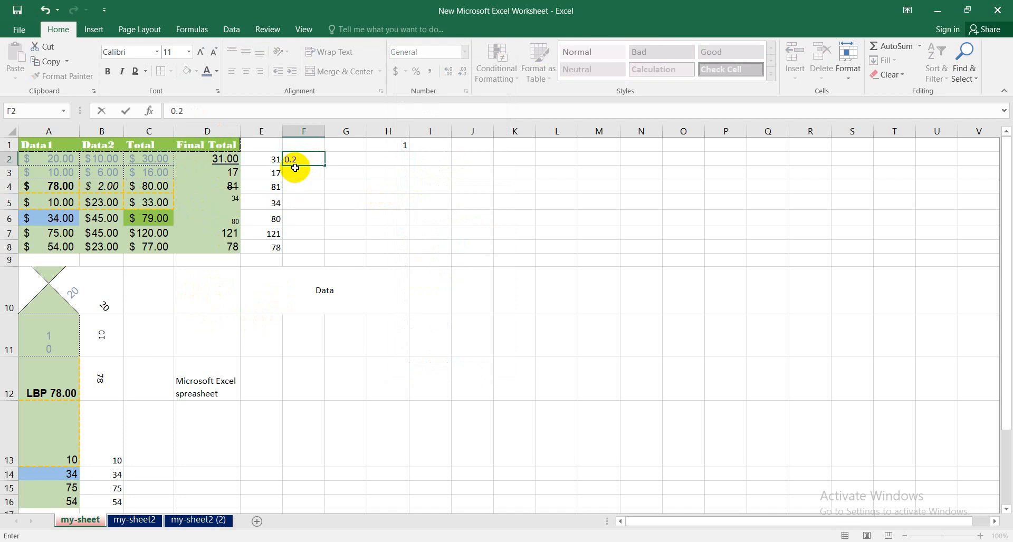
type("1")
left_click(351, 232)
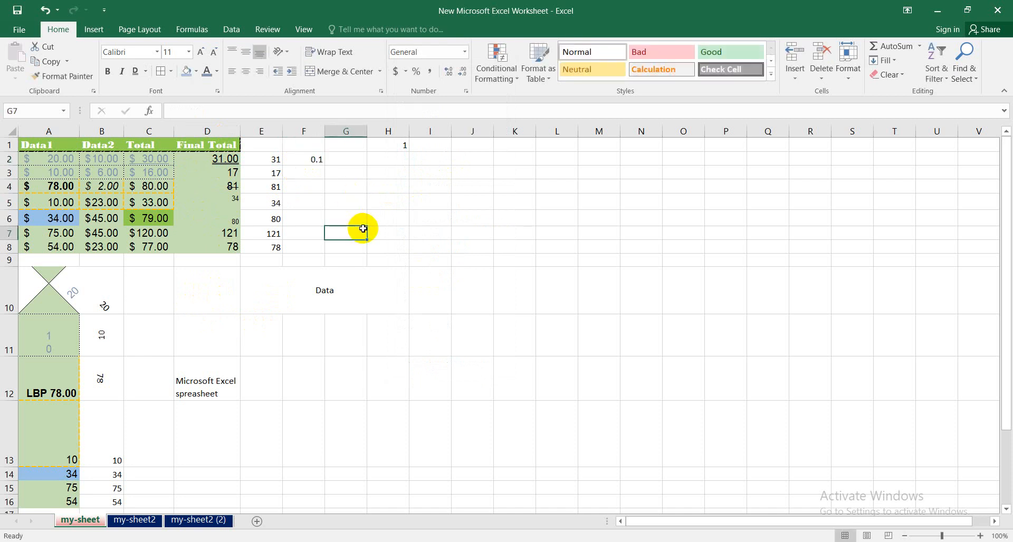
left_click(303, 160)
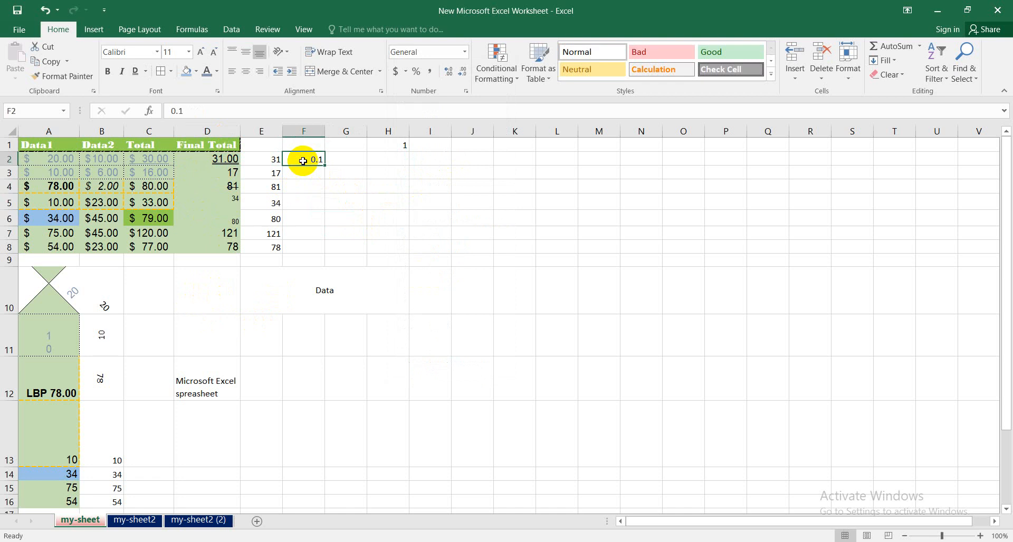
left_click(465, 52)
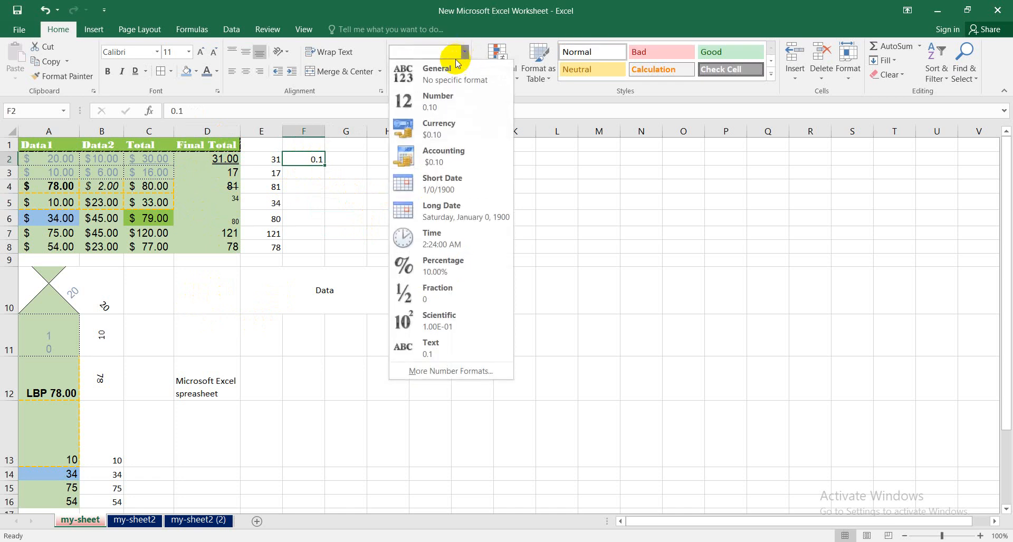
left_click(443, 266)
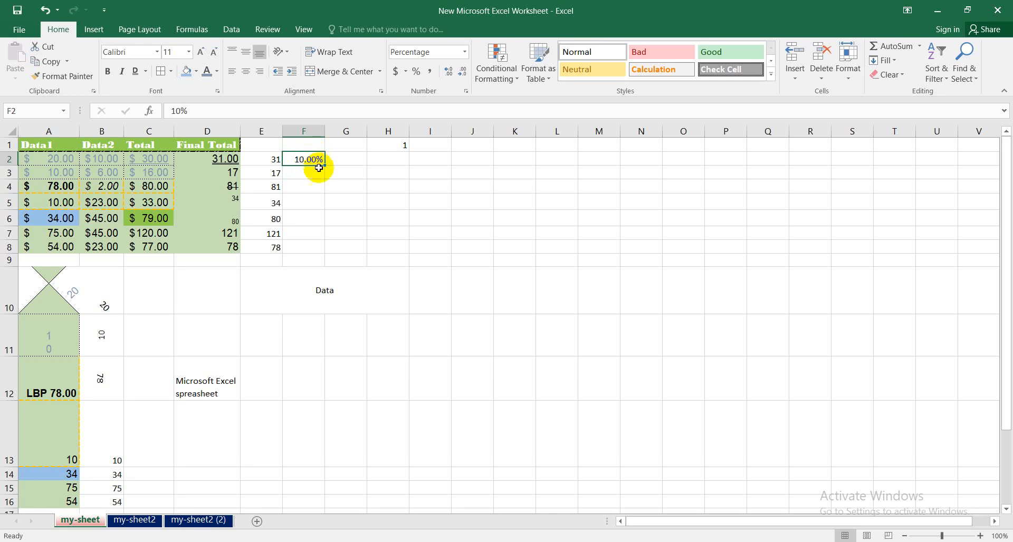
left_click(465, 52)
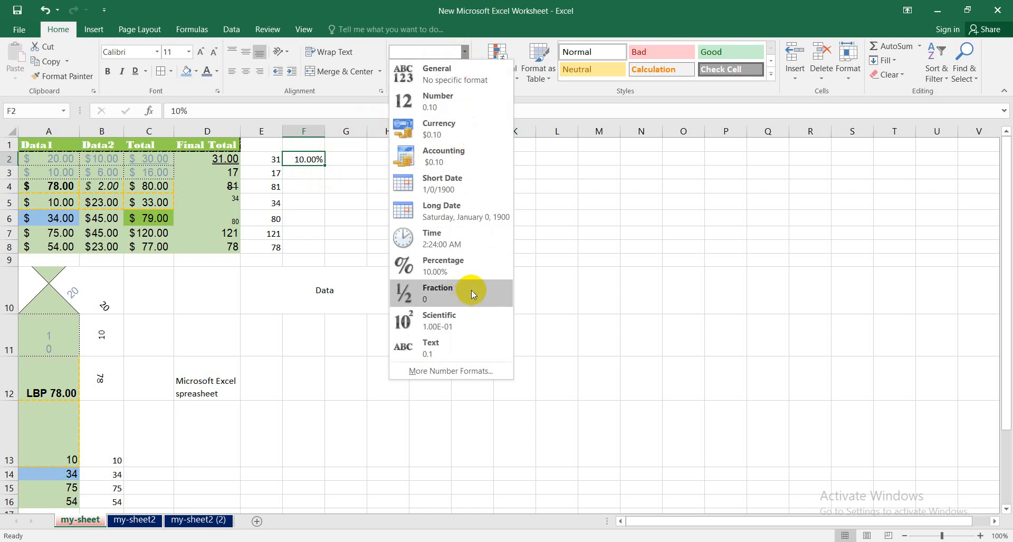
left_click(314, 192)
left_click(223, 161)
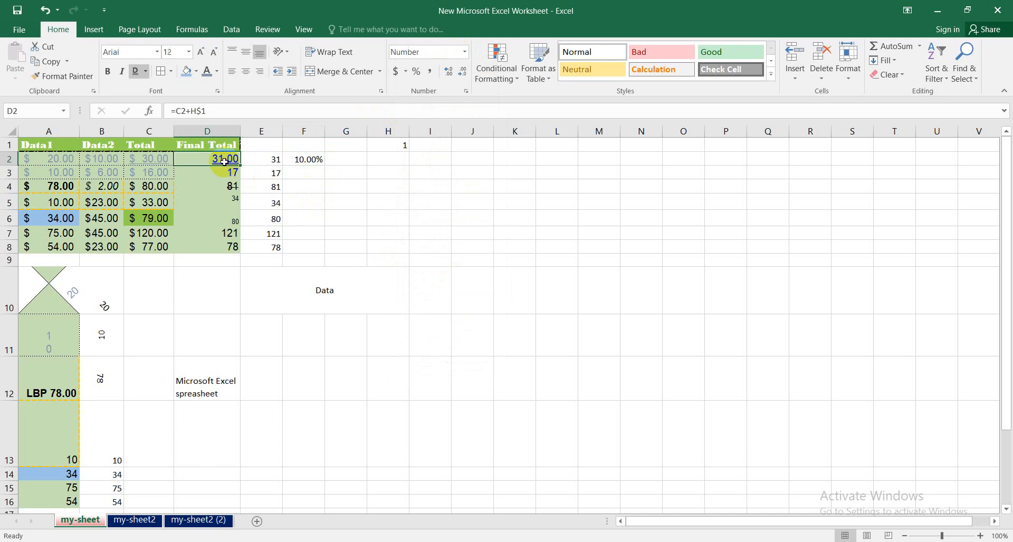
- Increase the decimal places of the Total value in cell C2, and decrease them to none
left_click(162, 157)
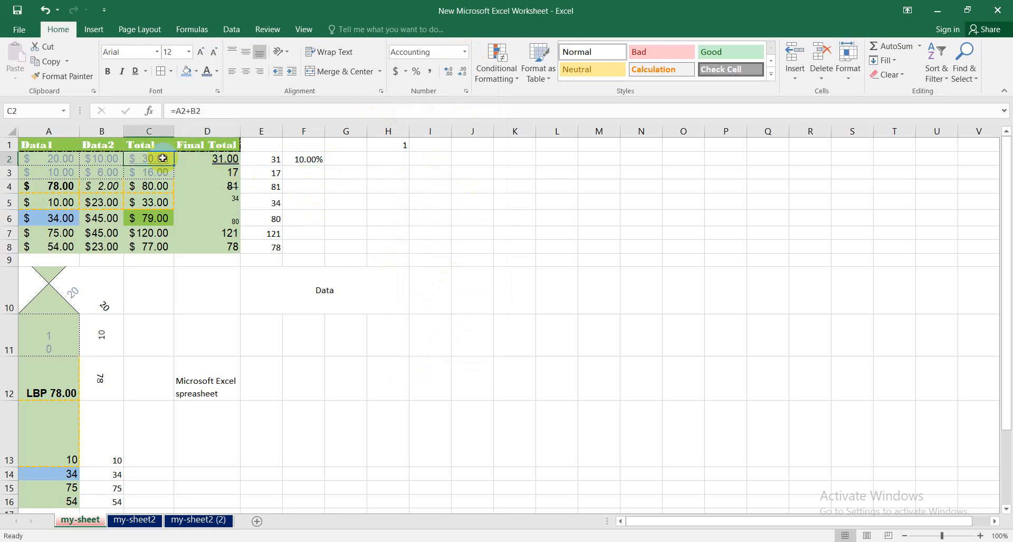
left_click(450, 75)
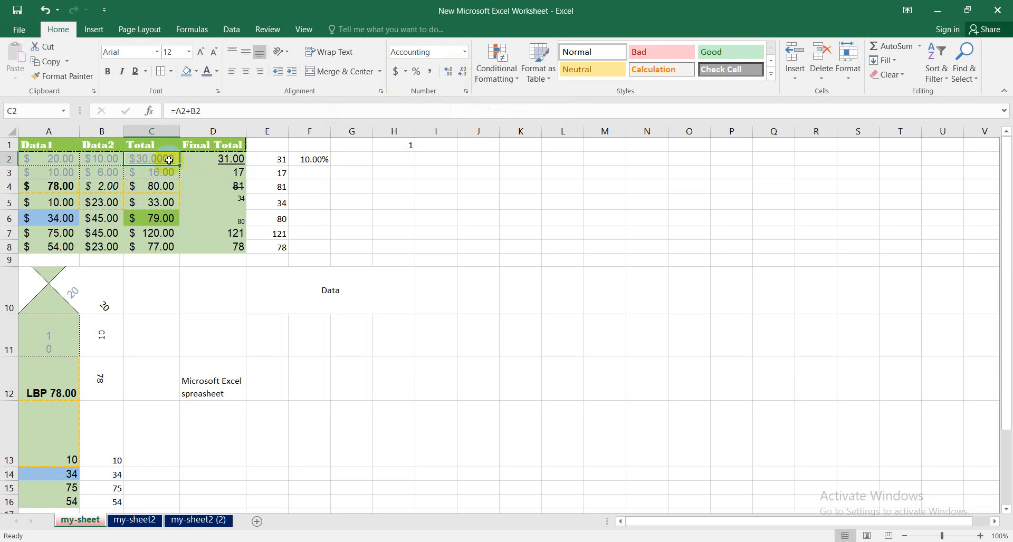
left_click(448, 74)
left_click(447, 75)
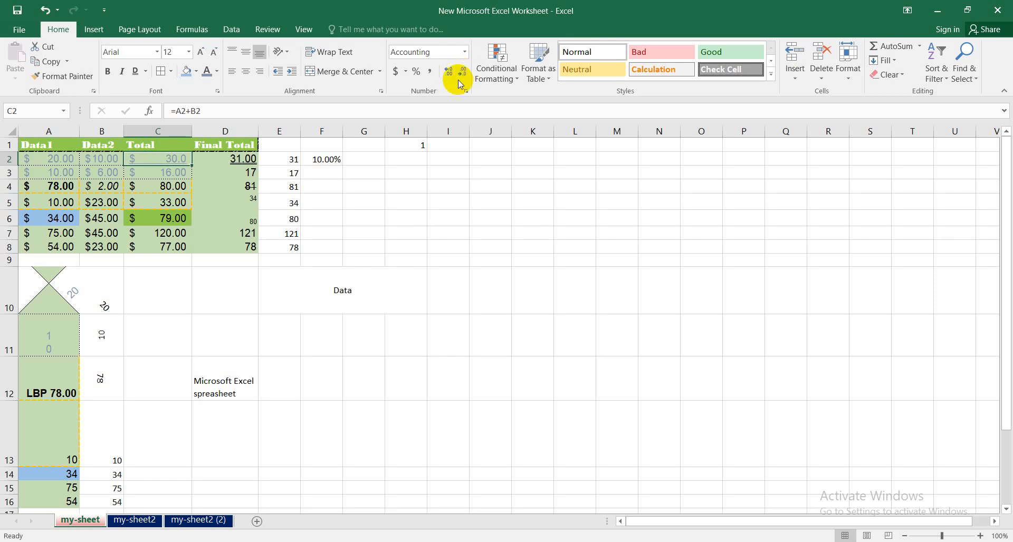
left_click(461, 75)
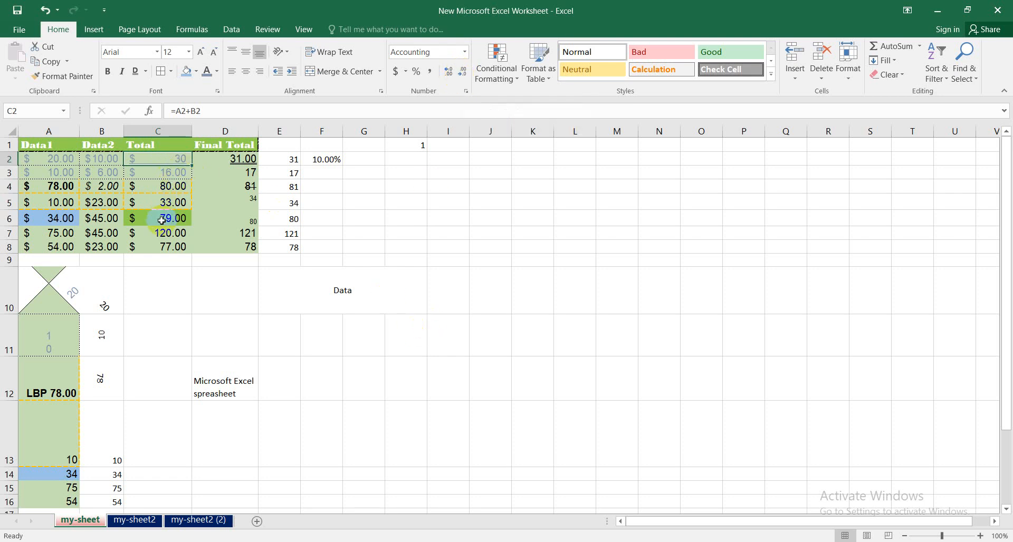
- Increase the LBP amount in cell A12 to four decimal places, and decrease it to no decimals
left_click(52, 388)
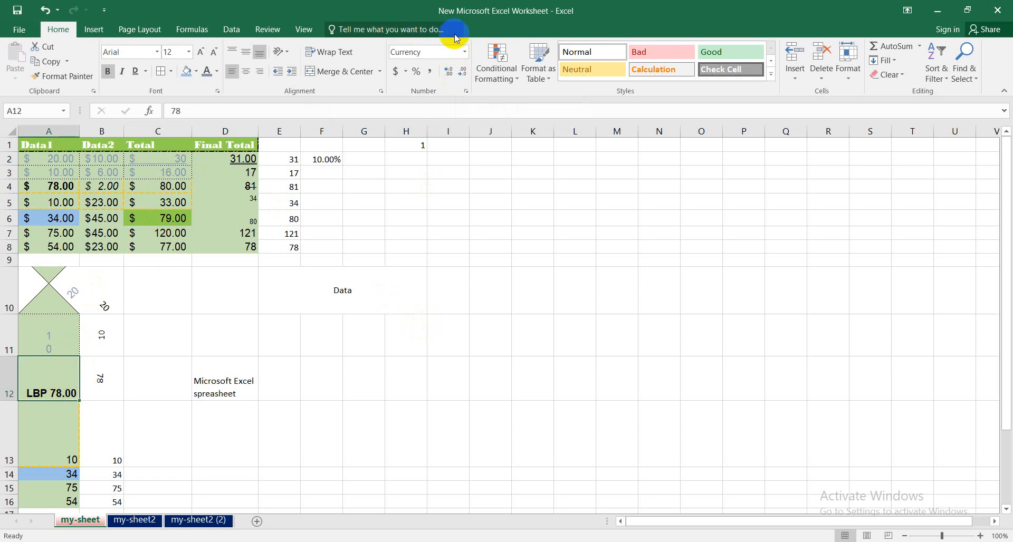
left_click(460, 75)
triple_click(449, 74)
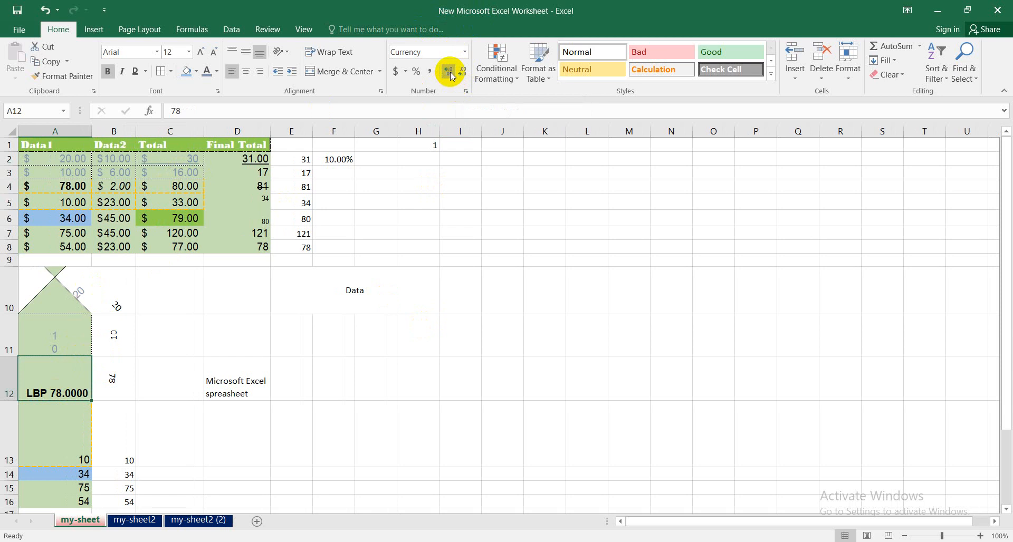
double_click(463, 74)
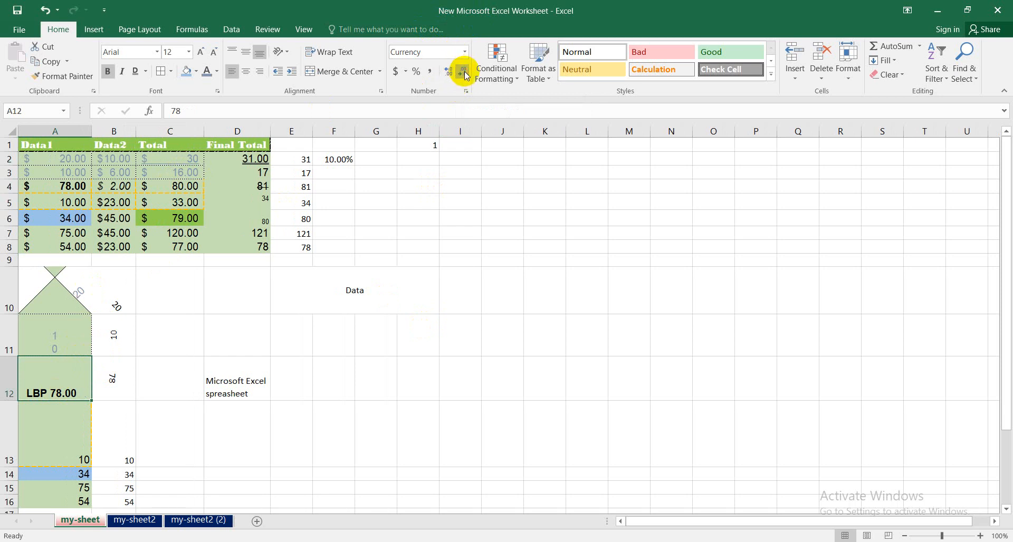
left_click(460, 408)
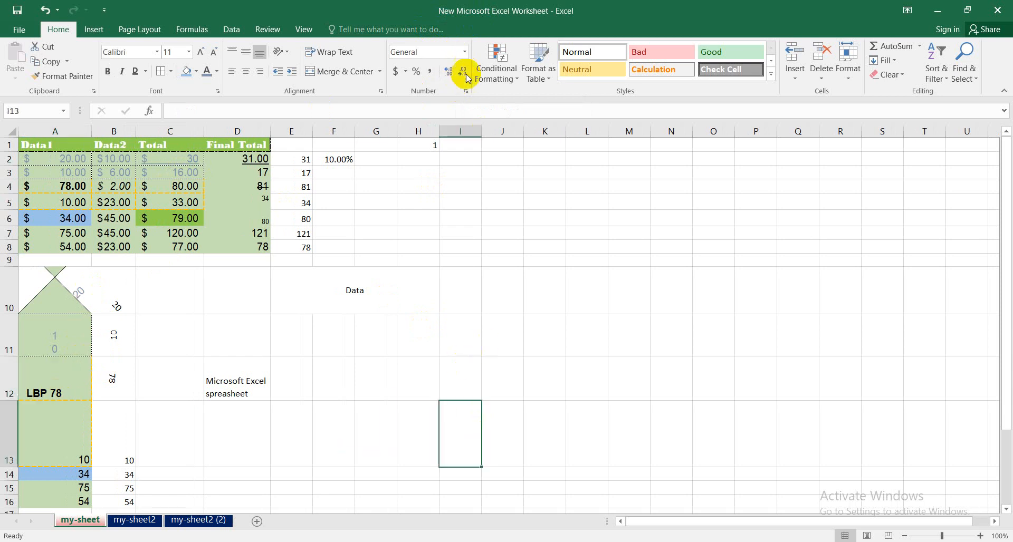
left_click(464, 52)
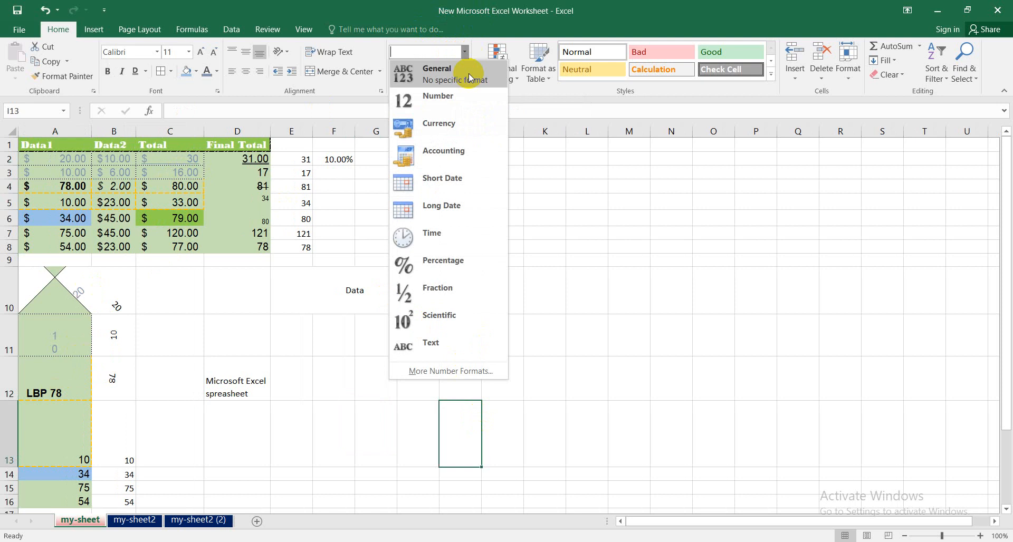
left_click(643, 343)
- Apply the Text format to the number in cell E2
left_click(303, 158)
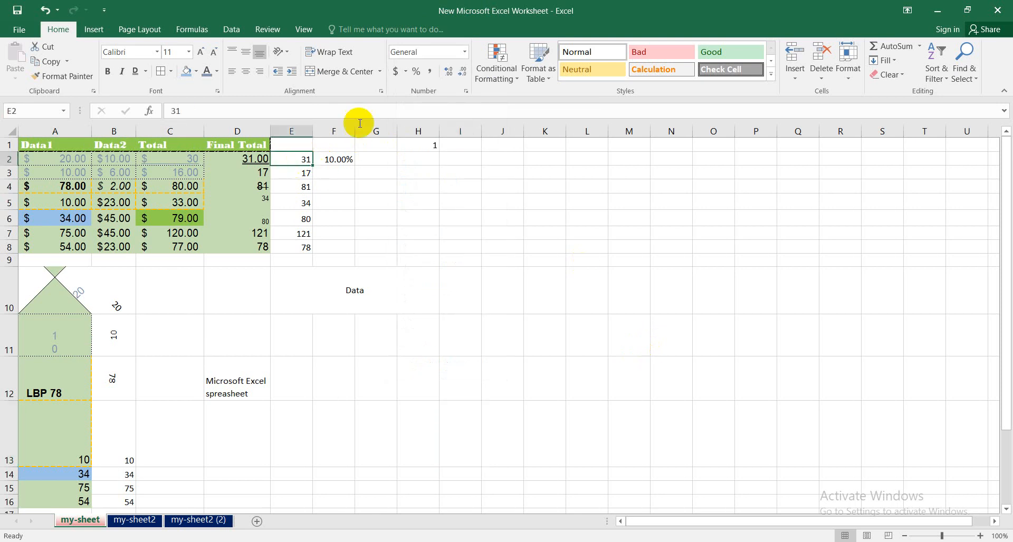
left_click(465, 53)
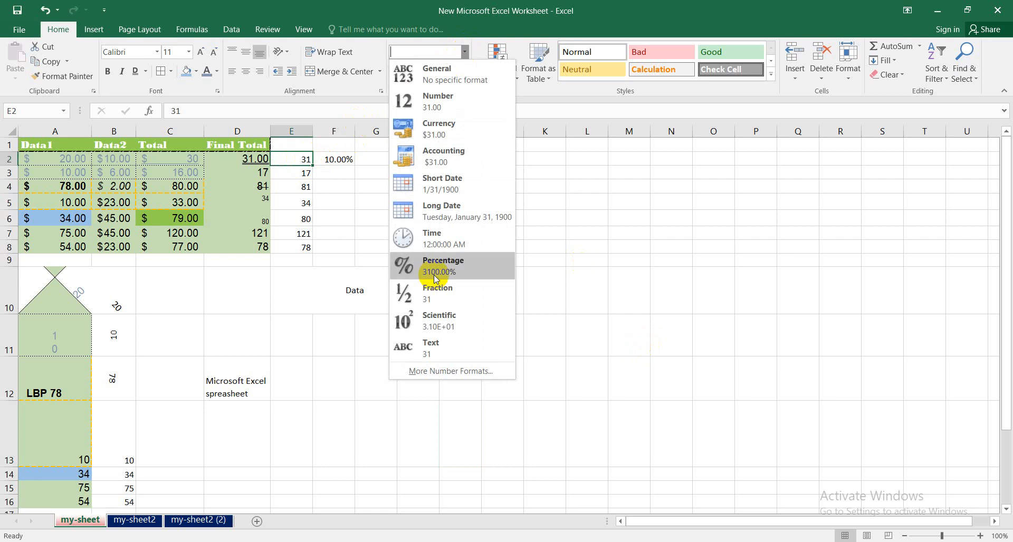
left_click(430, 347)
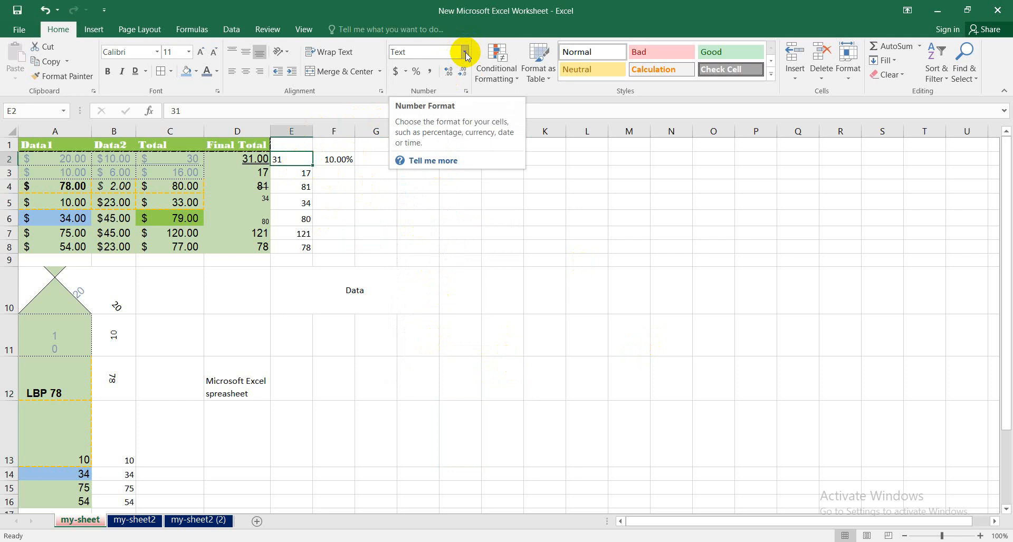
left_click(290, 173)
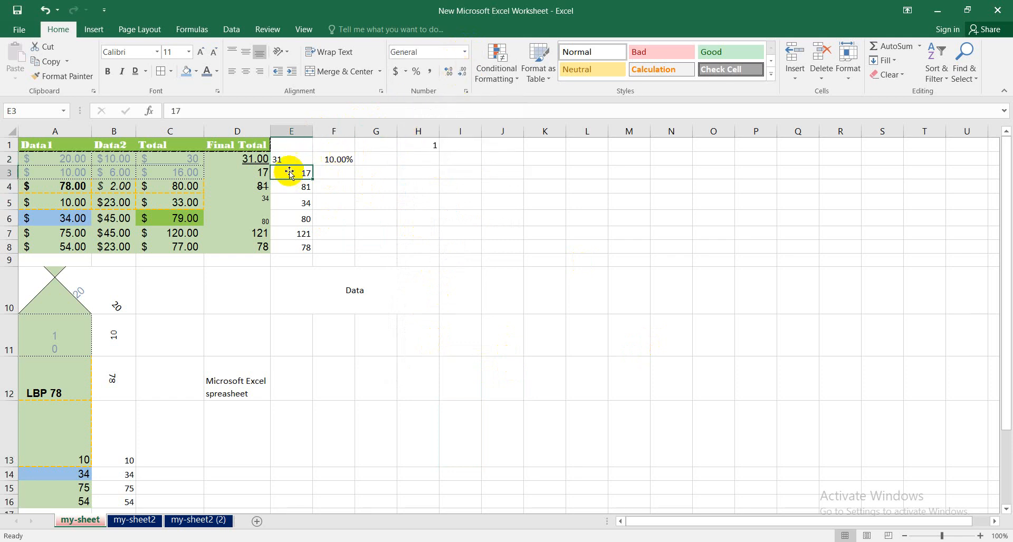
left_click(289, 159)
left_click(464, 51)
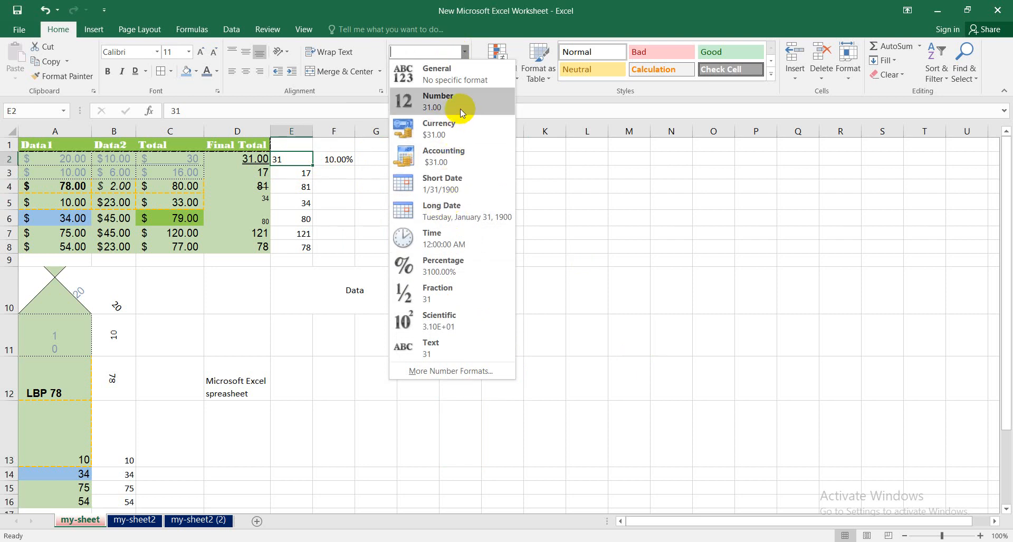
left_click(623, 280)
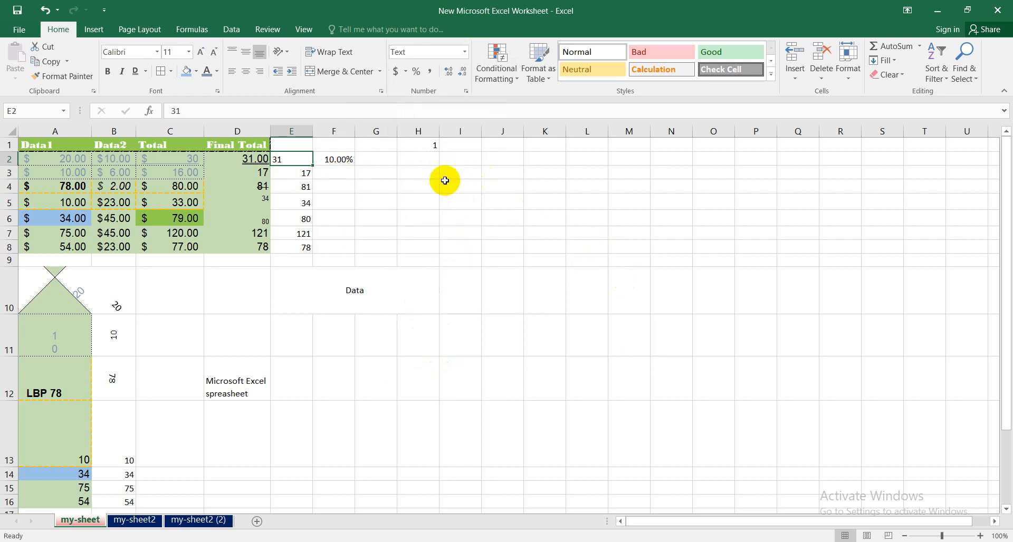